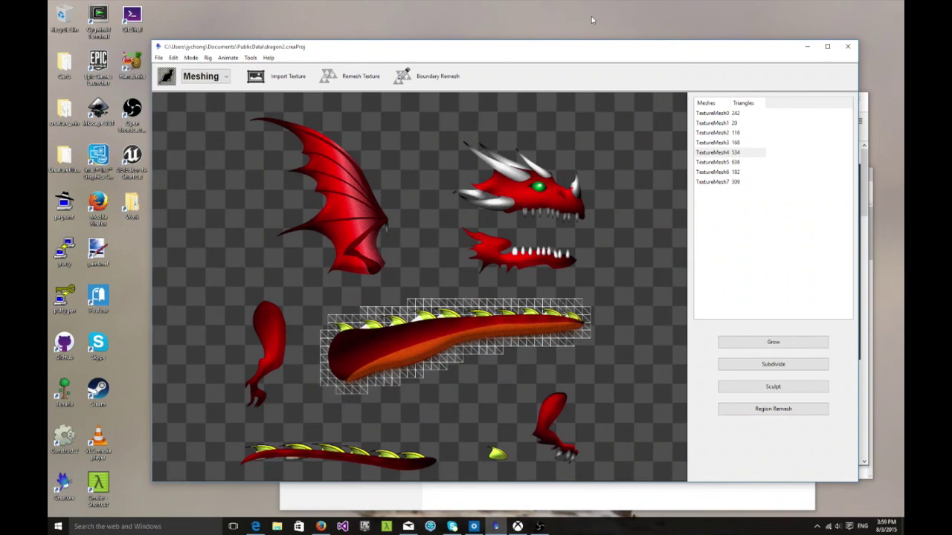
# Examine the triangle meshes of the dragon's head, lower jaw, wing, torso, small leg, fin and tail by selecting each part
pyautogui.click(556, 179)
pyautogui.click(525, 264)
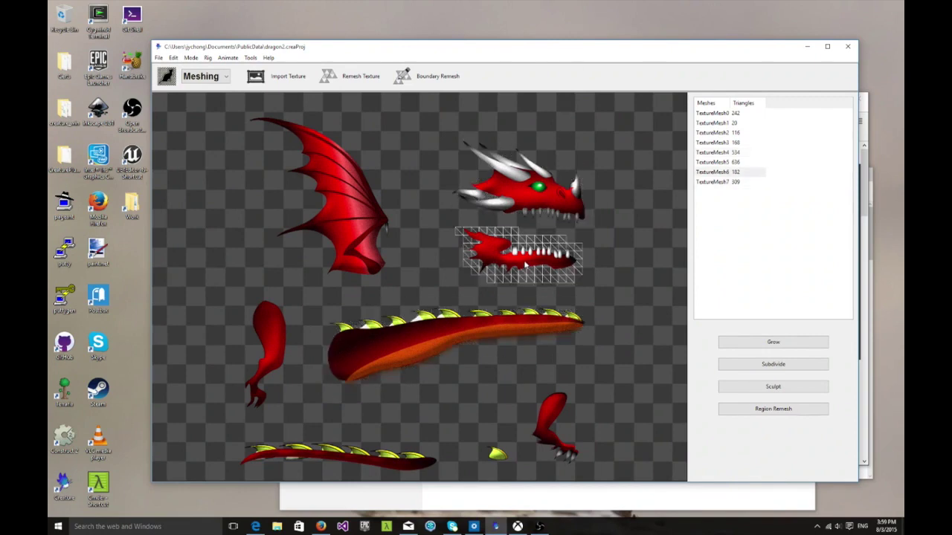
pyautogui.click(360, 221)
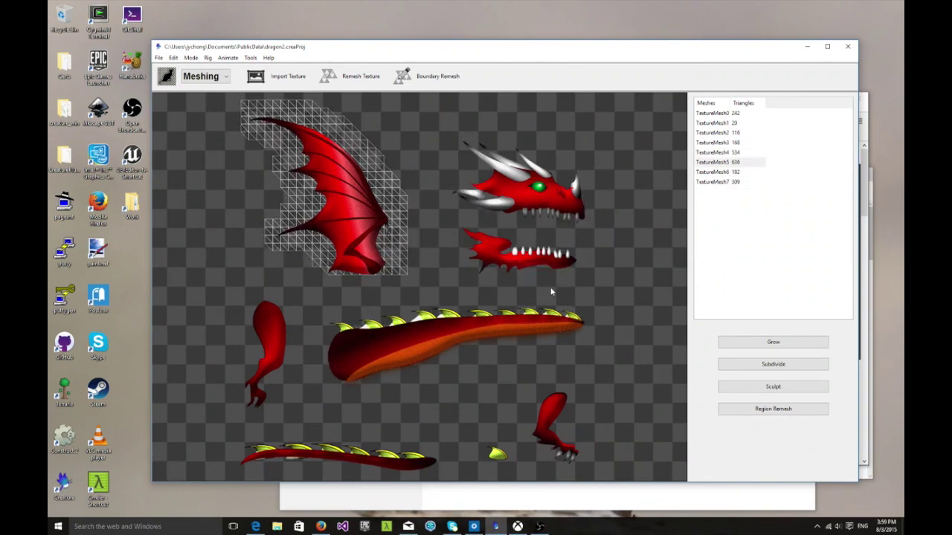
pyautogui.click(555, 321)
pyautogui.click(536, 250)
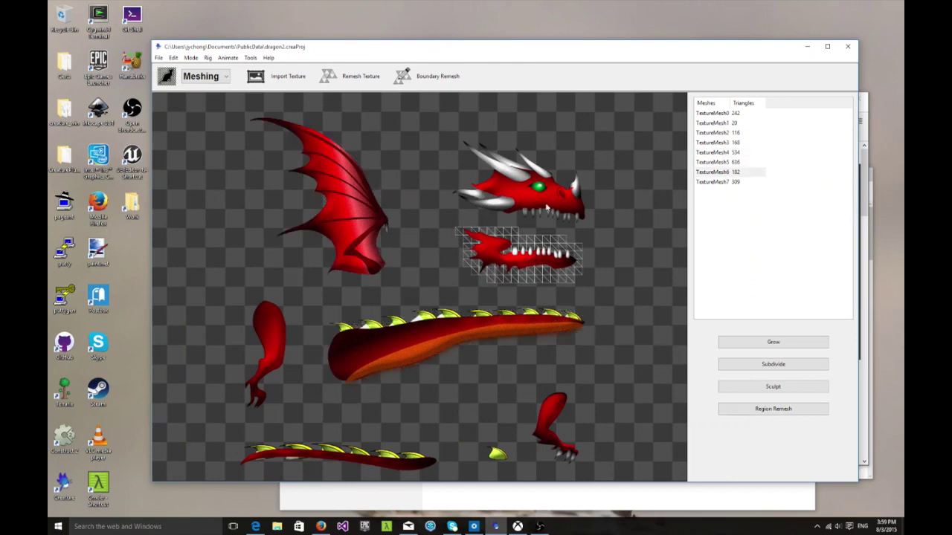
pyautogui.click(548, 204)
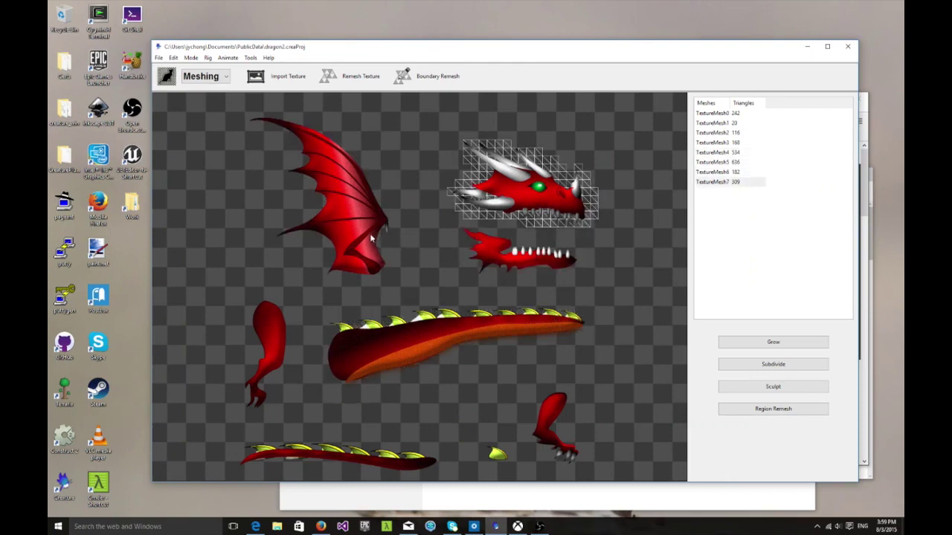
pyautogui.click(368, 234)
pyautogui.click(535, 262)
pyautogui.click(537, 334)
pyautogui.click(562, 422)
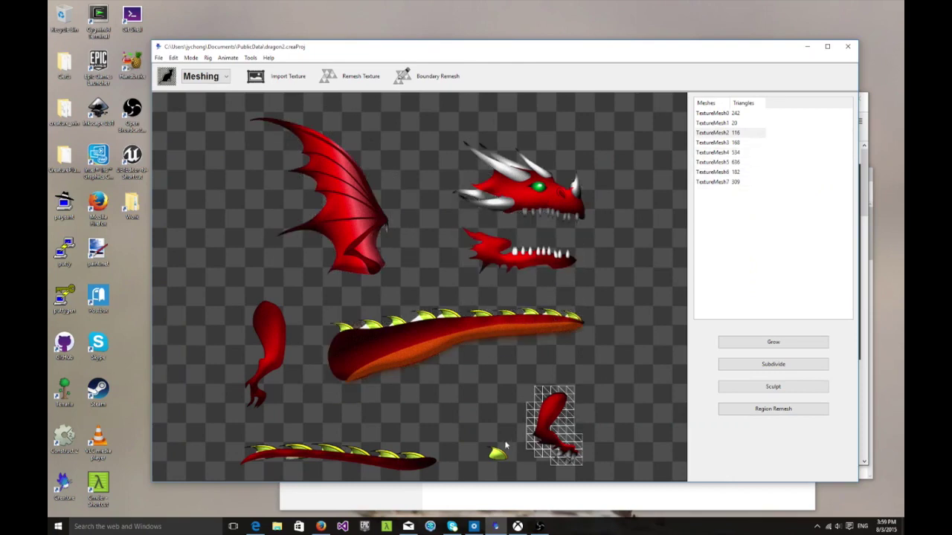
pyautogui.click(504, 449)
pyautogui.click(422, 451)
# Review the Remesh Texture grid resolution and background color threshold settings, then leave them without remeshing
pyautogui.click(352, 76)
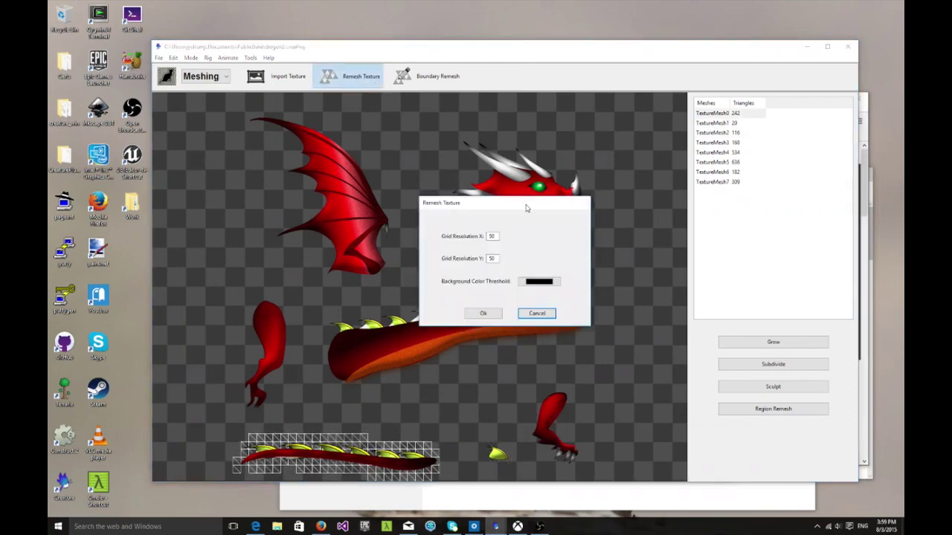
pyautogui.moveTo(532, 210); pyautogui.dragTo(661, 283)
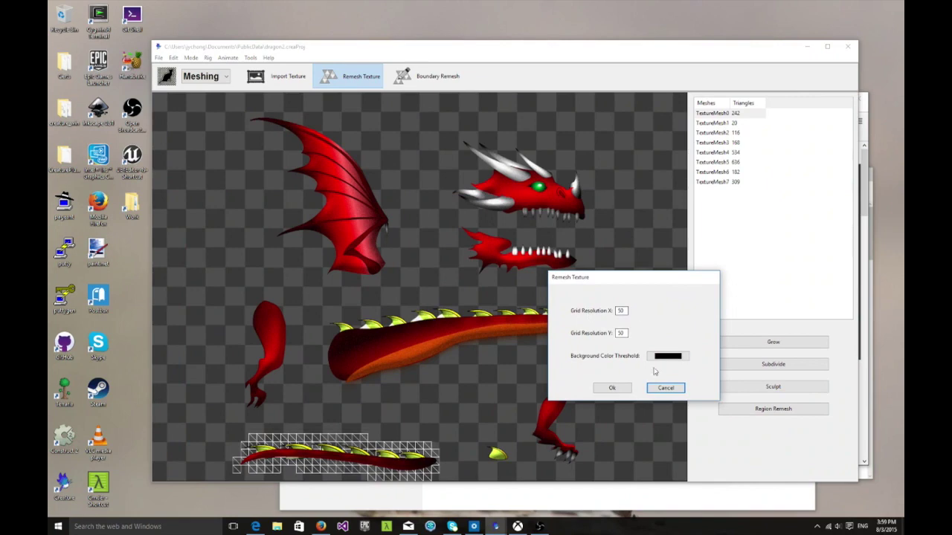
pyautogui.click(665, 387)
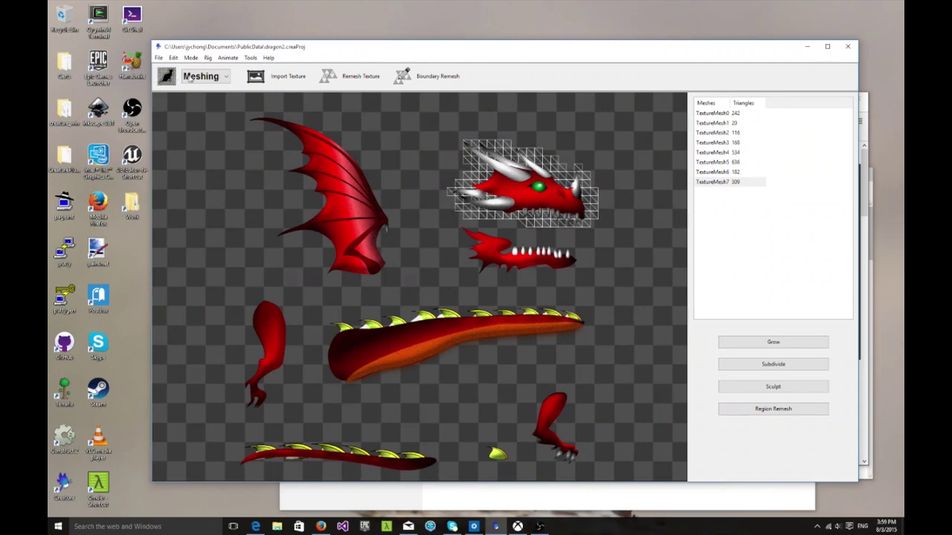
# Switch from Meshing to the Rig mode and show the dragon's skeleton in Bone Mode
pyautogui.click(206, 76)
pyautogui.click(198, 98)
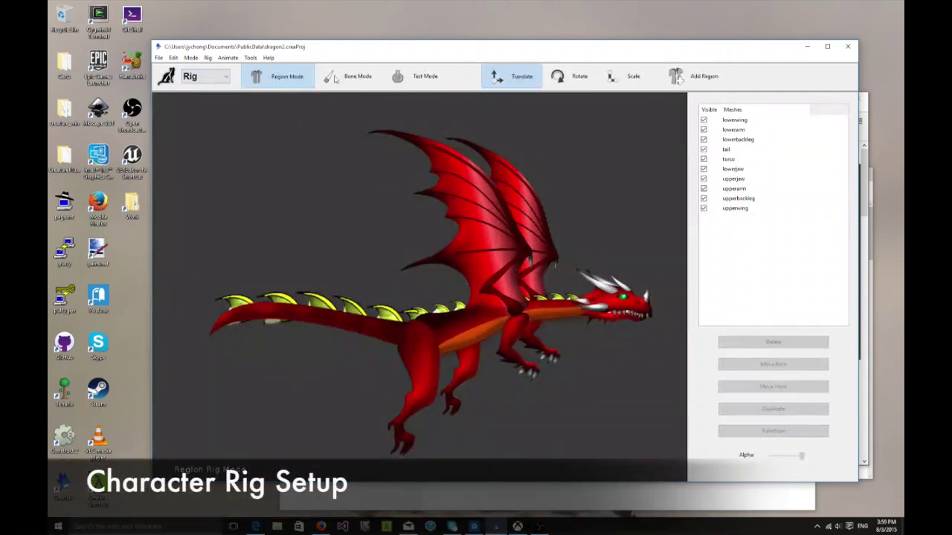
pyautogui.click(343, 76)
pyautogui.moveTo(619, 210); pyautogui.dragTo(577, 206, button='middle')
pyautogui.scroll(4, 575, 206)
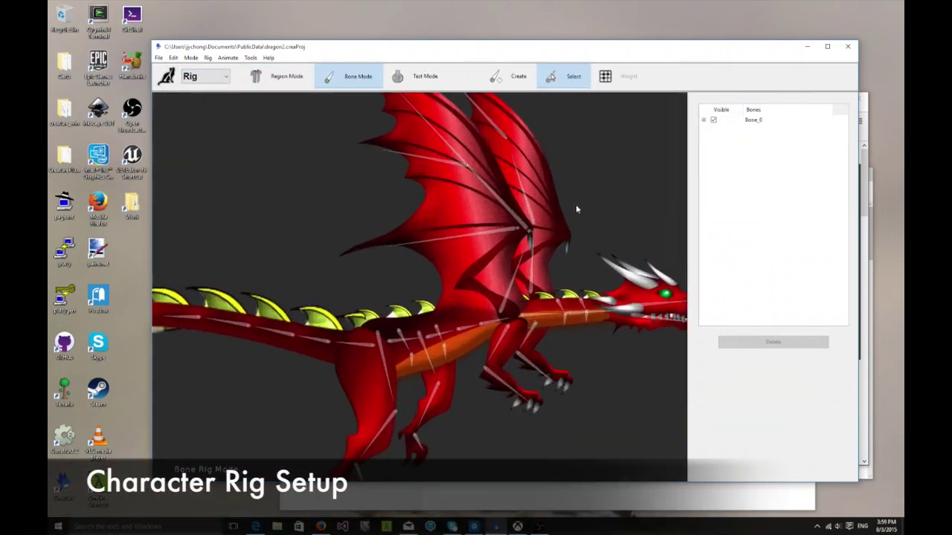
# Inspect the chain of bones along the dragon's tail by selecting them one after another
pyautogui.click(262, 331)
pyautogui.click(228, 324)
pyautogui.click(172, 316)
# Inspect the bones of the front wing, from its base at the shoulder up to the long upper bone
pyautogui.moveTo(491, 269); pyautogui.dragTo(472, 266, button='middle')
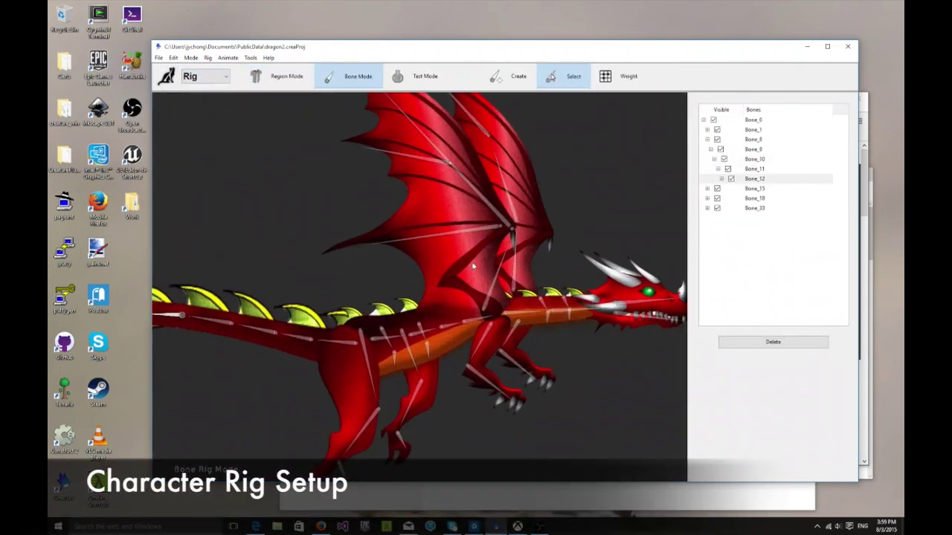
pyautogui.click(506, 275)
pyautogui.click(514, 271)
pyautogui.click(499, 270)
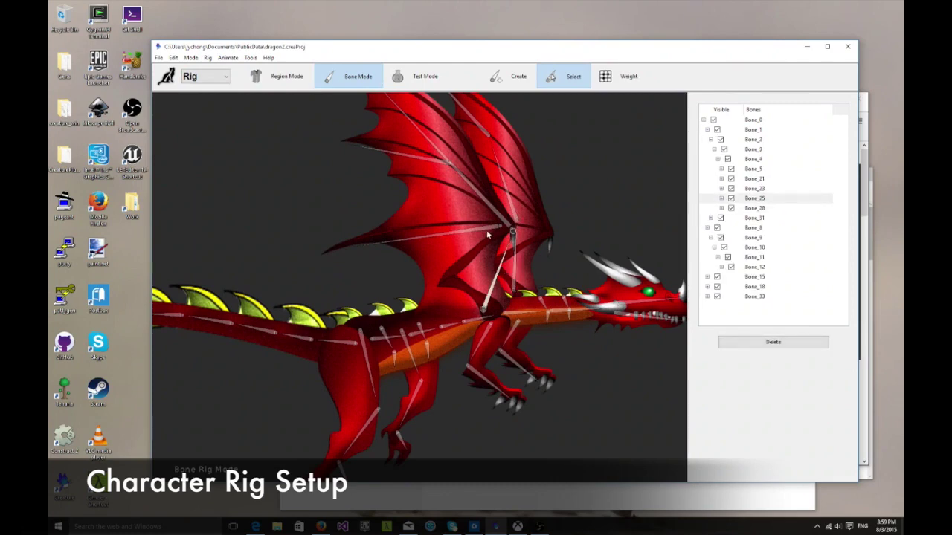
pyautogui.click(487, 229)
pyautogui.moveTo(577, 224)
pyautogui.mouseDown(button='middle')
pyautogui.moveTo(558, 270)
pyautogui.moveTo(563, 237)
pyautogui.mouseUp(button='middle')
pyautogui.click(451, 235)
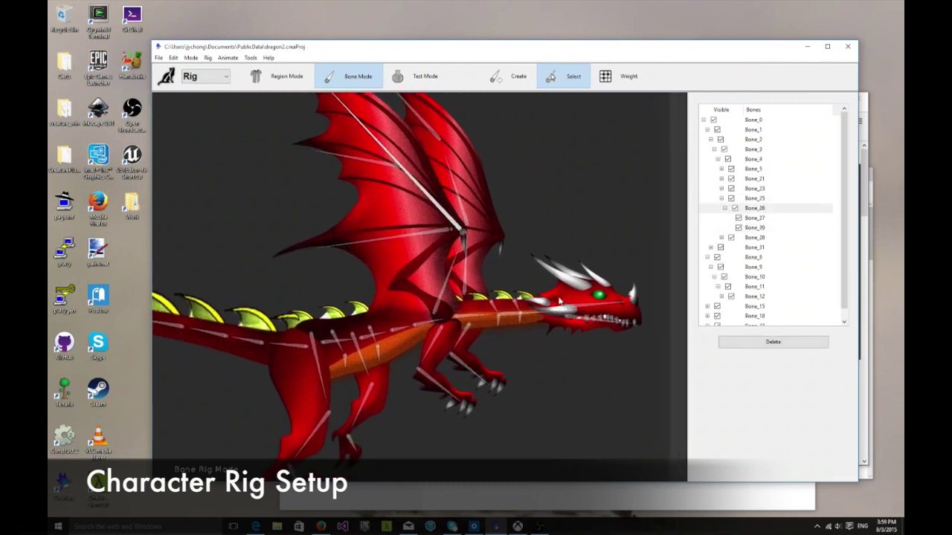
# Inspect the short paired bones that cross the torso between back and belly
pyautogui.scroll(3, 558, 307)
pyautogui.scroll(3, 416, 422)
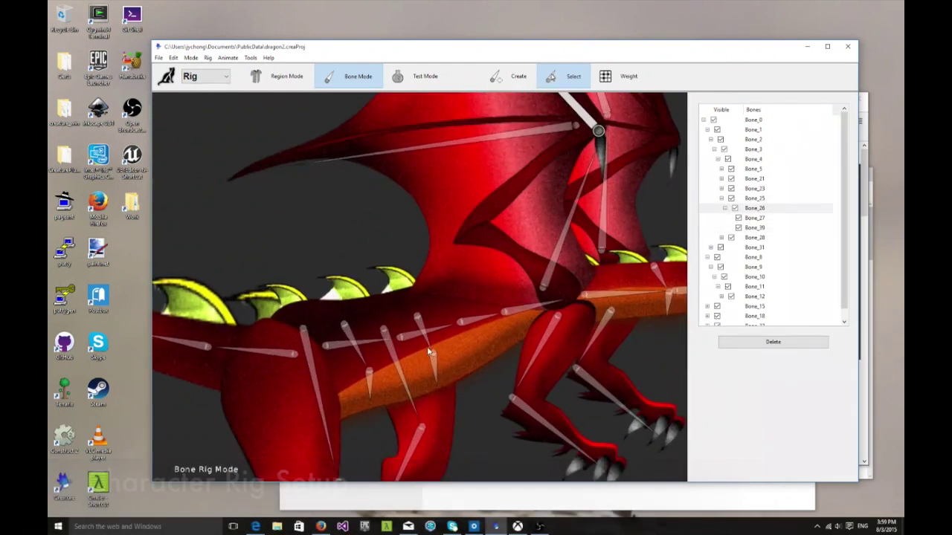
pyautogui.click(417, 318)
pyautogui.click(348, 328)
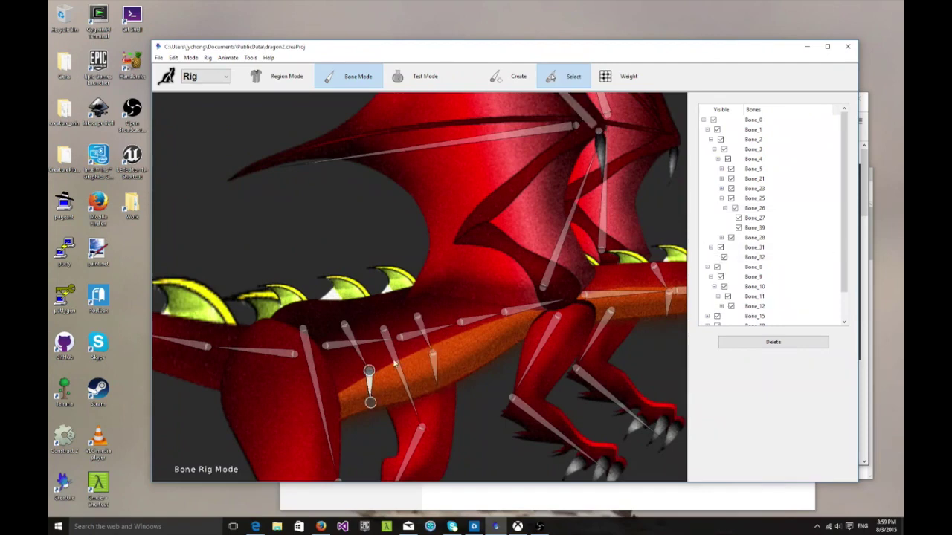
pyautogui.click(418, 319)
pyautogui.click(444, 383)
pyautogui.click(422, 322)
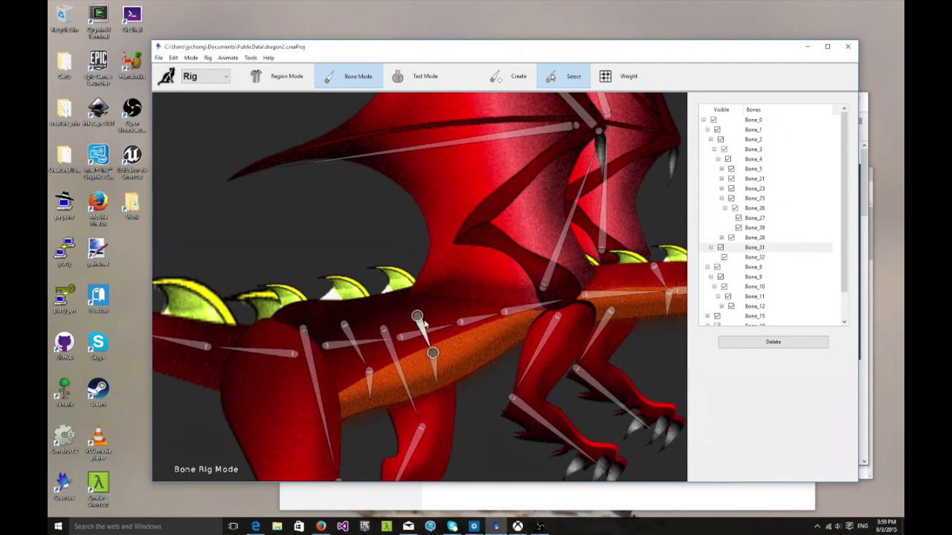
pyautogui.click(436, 375)
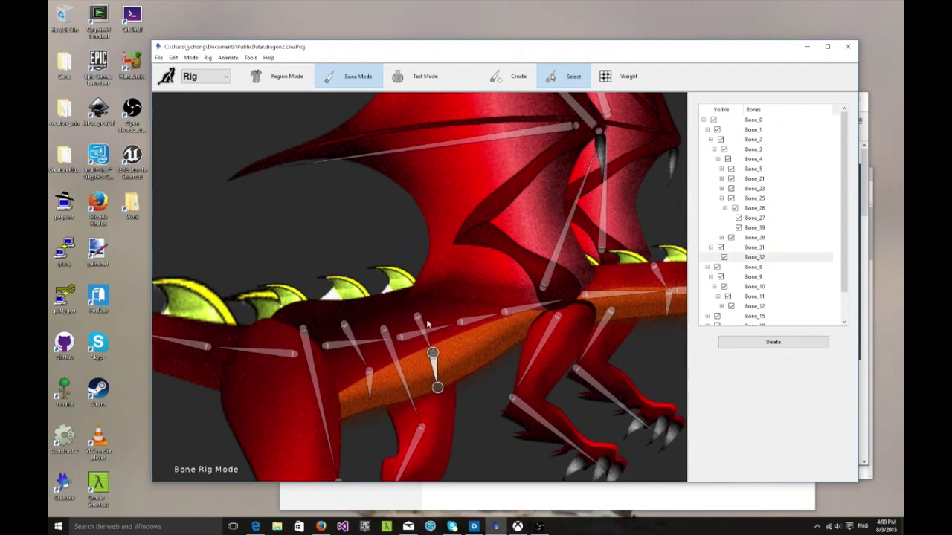
# Look over the whole tail and inspect the bones of both hind legs
pyautogui.moveTo(338, 396); pyautogui.dragTo(436, 398, button='middle')
pyautogui.moveTo(305, 344); pyautogui.dragTo(361, 363, button='middle')
pyautogui.scroll(-5, 361, 362)
pyautogui.moveTo(482, 334); pyautogui.dragTo(550, 368, button='middle')
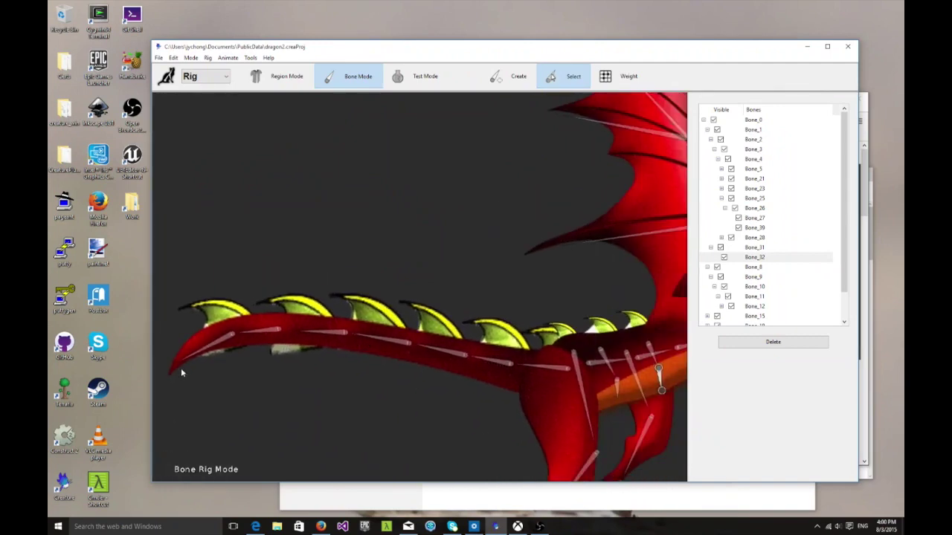
pyautogui.moveTo(541, 384); pyautogui.dragTo(600, 402, button='middle')
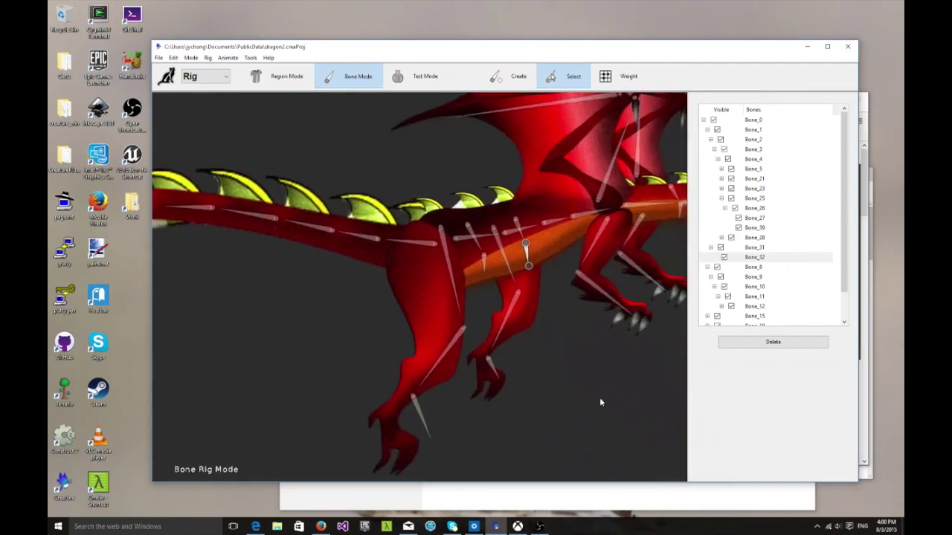
pyautogui.click(446, 263)
pyautogui.click(414, 414)
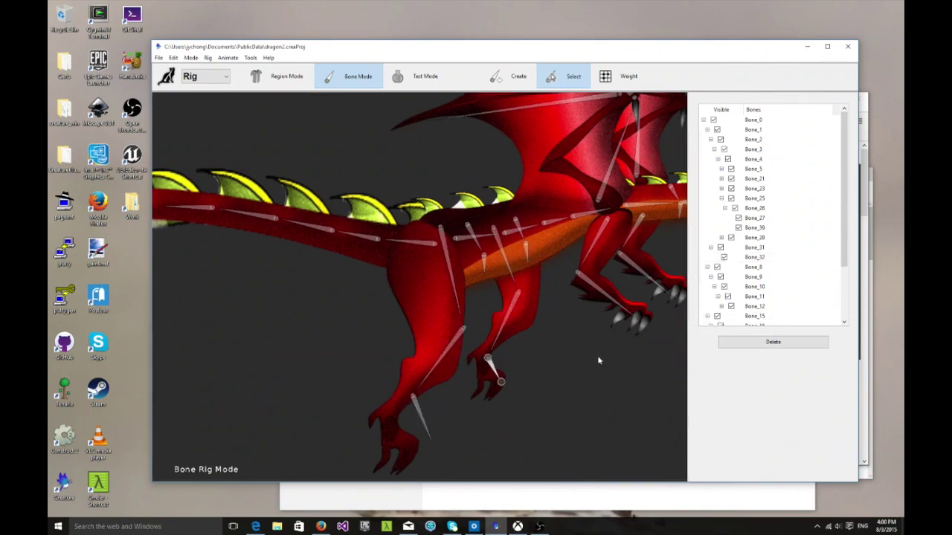
# Clear the bone selection and inspect the lower bone of the far front leg
pyautogui.moveTo(597, 360); pyautogui.dragTo(610, 325, button='middle')
pyautogui.click(609, 325)
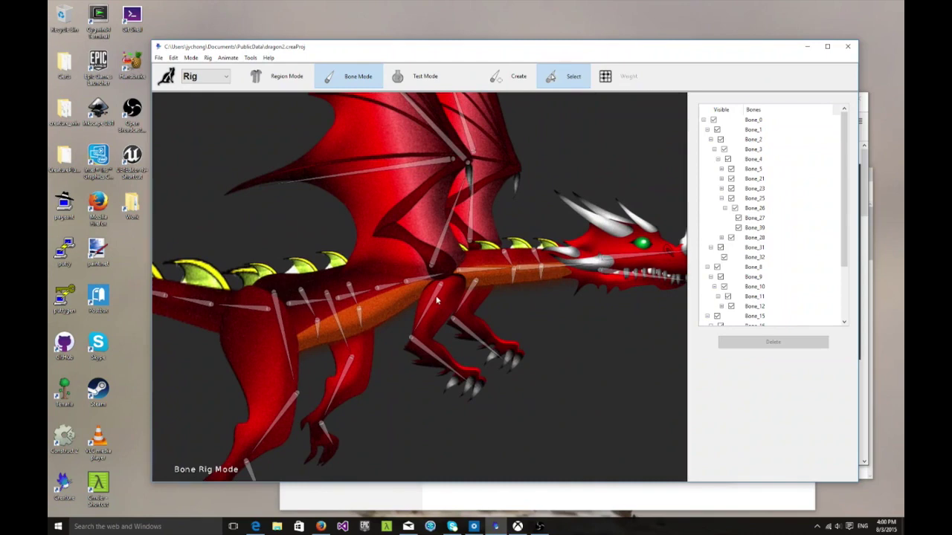
pyautogui.click(472, 336)
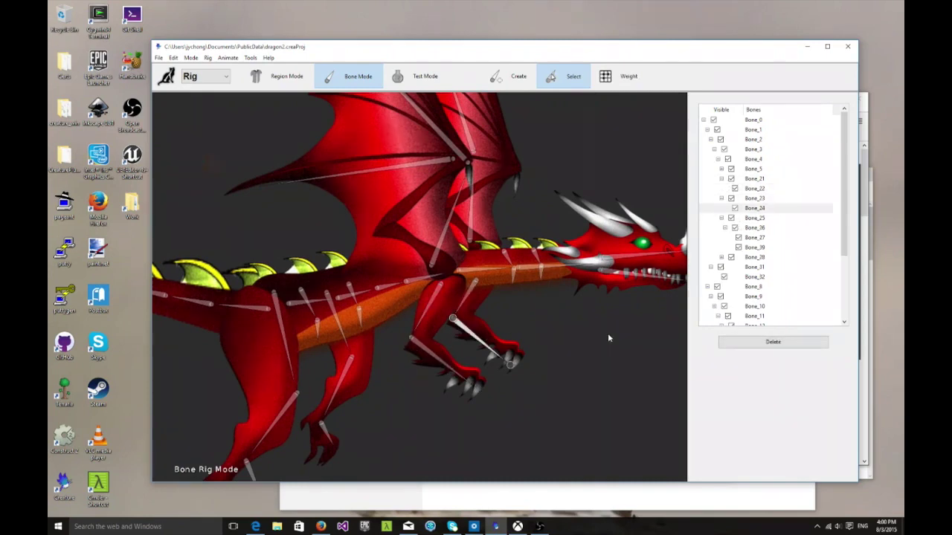
# Compare the upper and lower jaw bones in the dragon's head by selecting them alternately
pyautogui.moveTo(608, 336); pyautogui.dragTo(549, 357)
pyautogui.scroll(3, 549, 357)
pyautogui.click(553, 296)
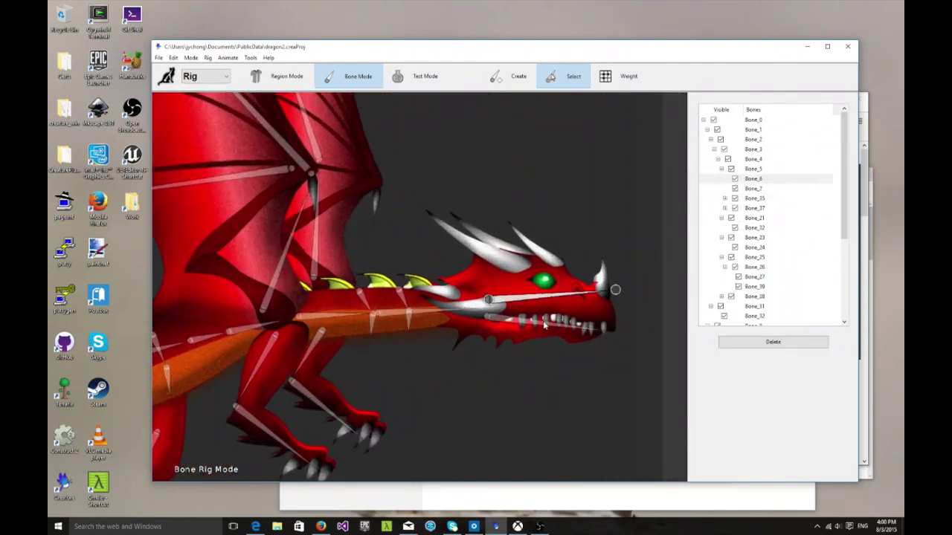
pyautogui.click(544, 323)
pyautogui.click(555, 295)
pyautogui.click(556, 321)
pyautogui.click(564, 295)
pyautogui.click(564, 321)
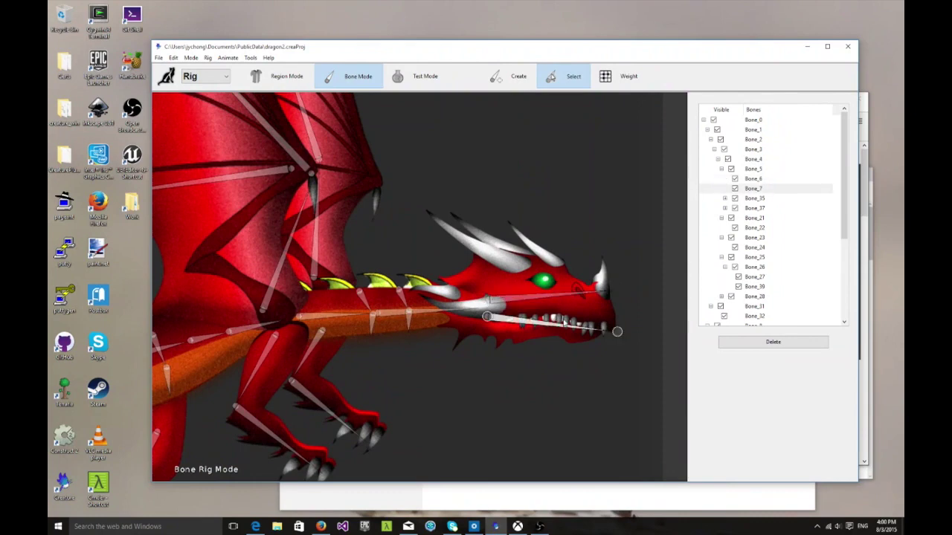
pyautogui.click(570, 295)
pyautogui.click(567, 322)
pyautogui.click(572, 297)
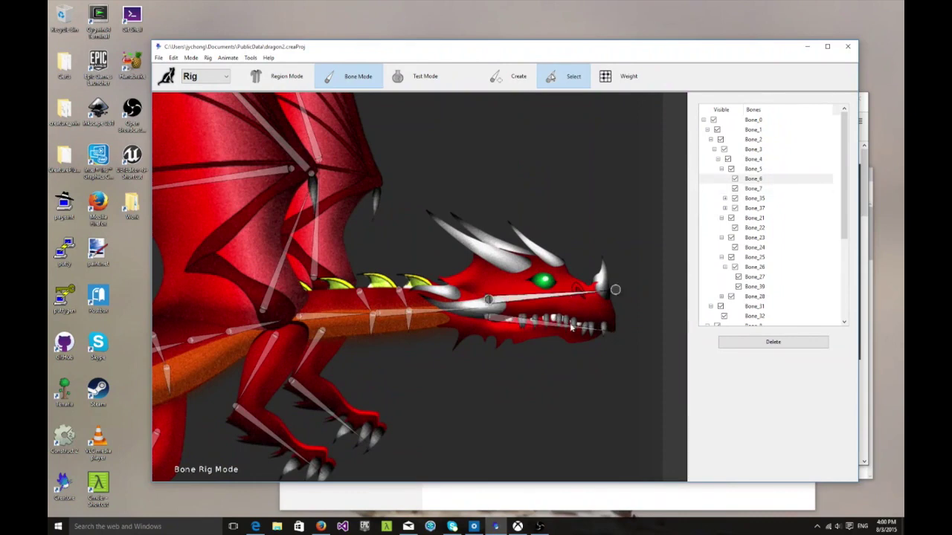
pyautogui.click(571, 327)
# Inspect the two pairs of short bones that cross the neck, selecting their upper and lower bones in turn
pyautogui.click(460, 362)
pyautogui.scroll(4, 442, 365)
pyautogui.moveTo(425, 365); pyautogui.dragTo(465, 380, button='right')
pyautogui.click(440, 319)
pyautogui.click(385, 323)
pyautogui.click(393, 358)
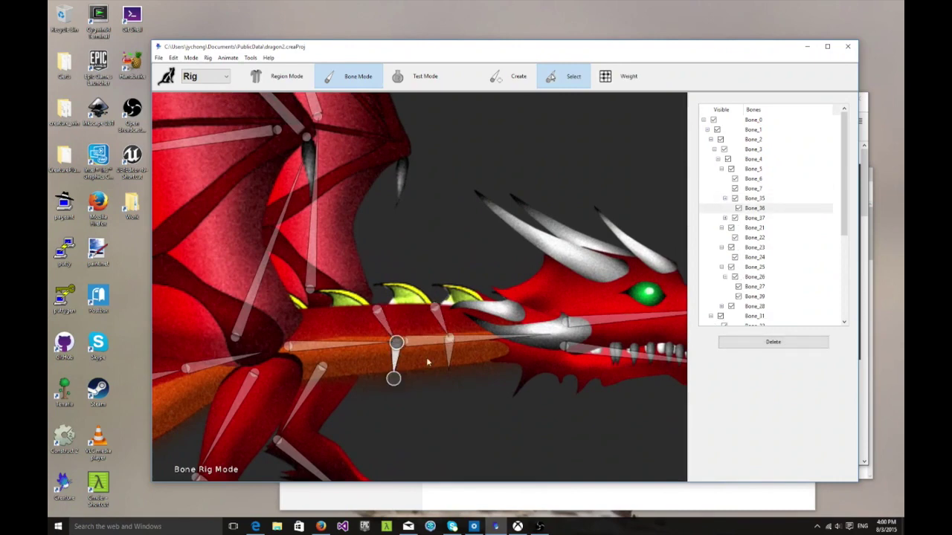
pyautogui.click(451, 357)
pyautogui.click(442, 320)
pyautogui.click(446, 326)
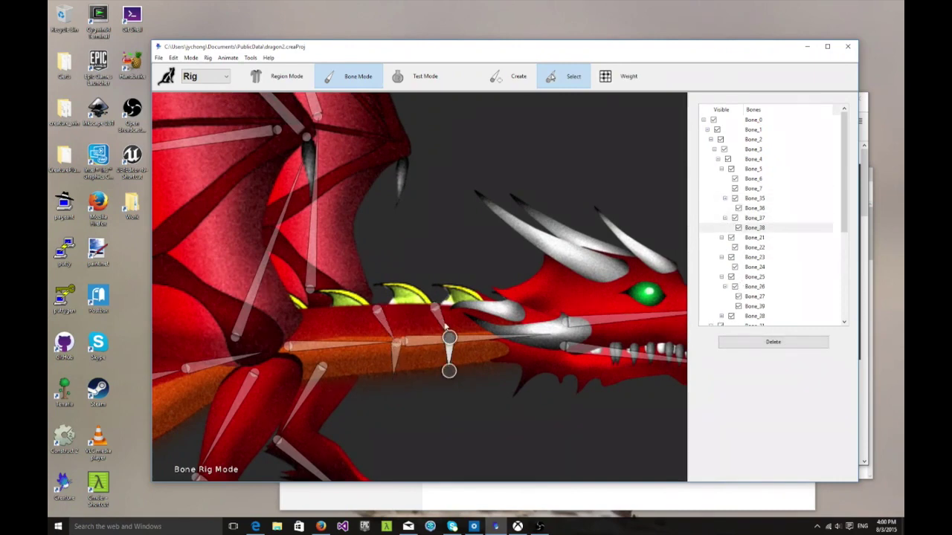
pyautogui.click(442, 320)
pyautogui.click(388, 333)
pyautogui.click(394, 360)
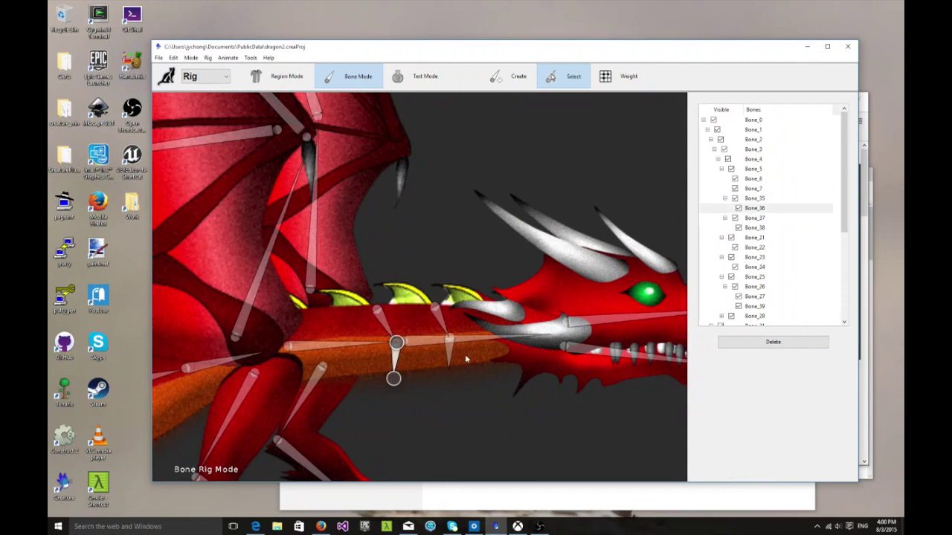
pyautogui.click(450, 356)
pyautogui.click(443, 320)
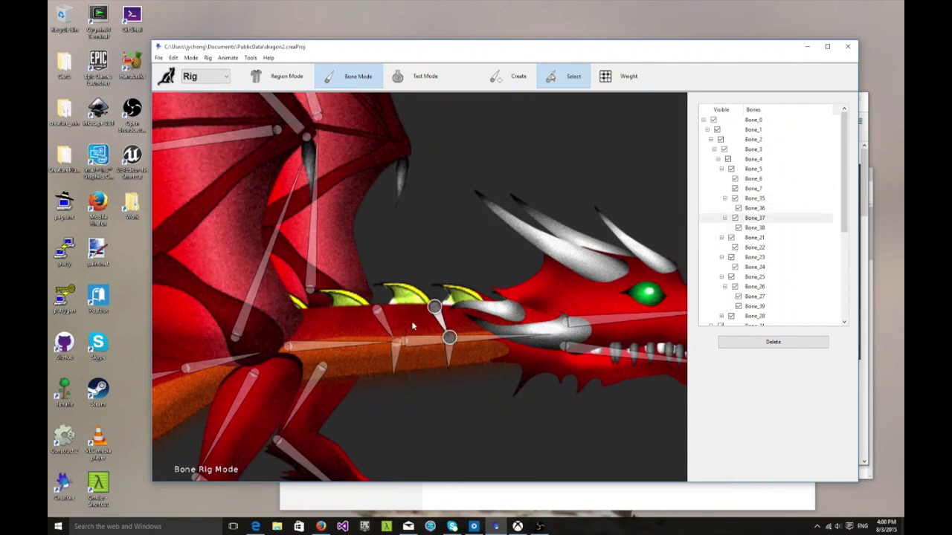
# Examine how the front wing's base bone, long upper bone and branching membrane bones are laid out
pyautogui.scroll(-3, 422, 359)
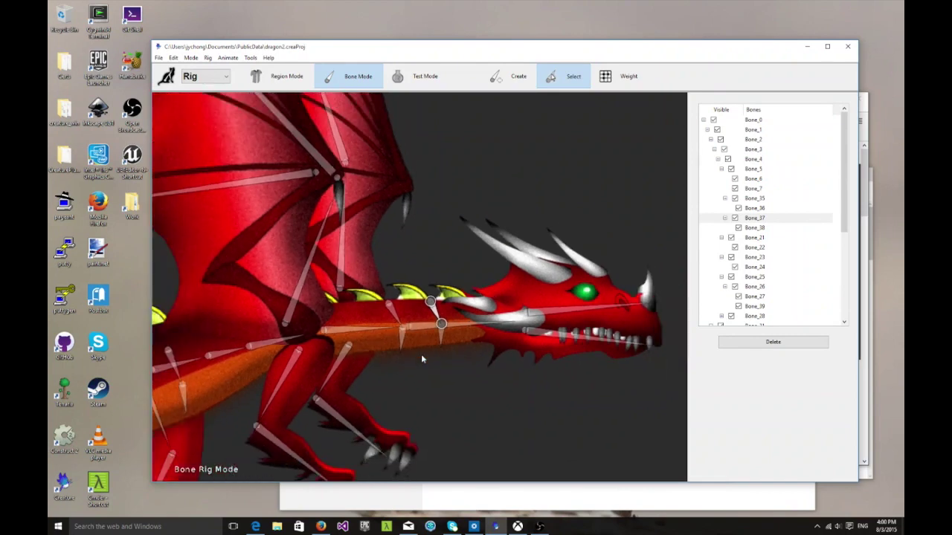
pyautogui.scroll(-3, 423, 359)
pyautogui.moveTo(423, 359); pyautogui.dragTo(505, 355, button='middle')
pyautogui.scroll(-2, 461, 397)
pyautogui.scroll(3, 510, 372)
pyautogui.click(461, 389)
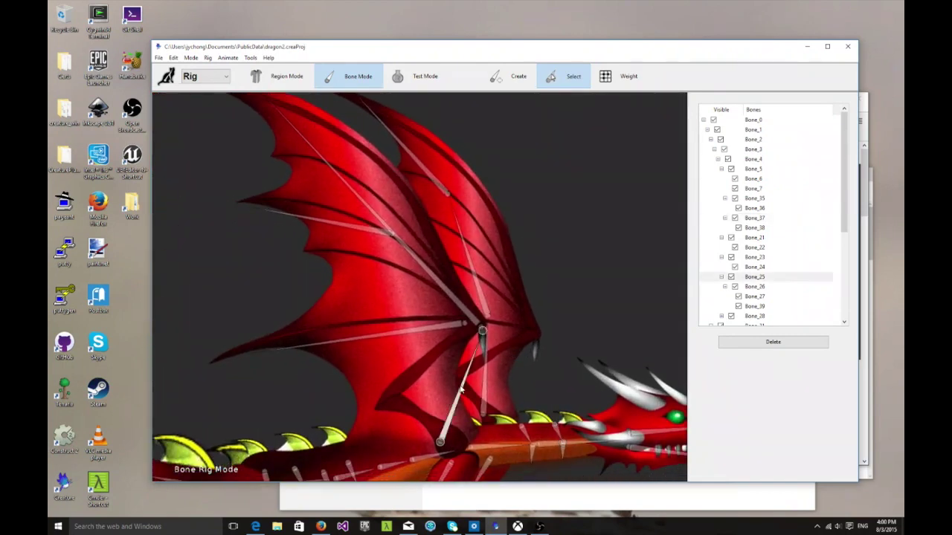
pyautogui.click(461, 307)
pyautogui.click(452, 329)
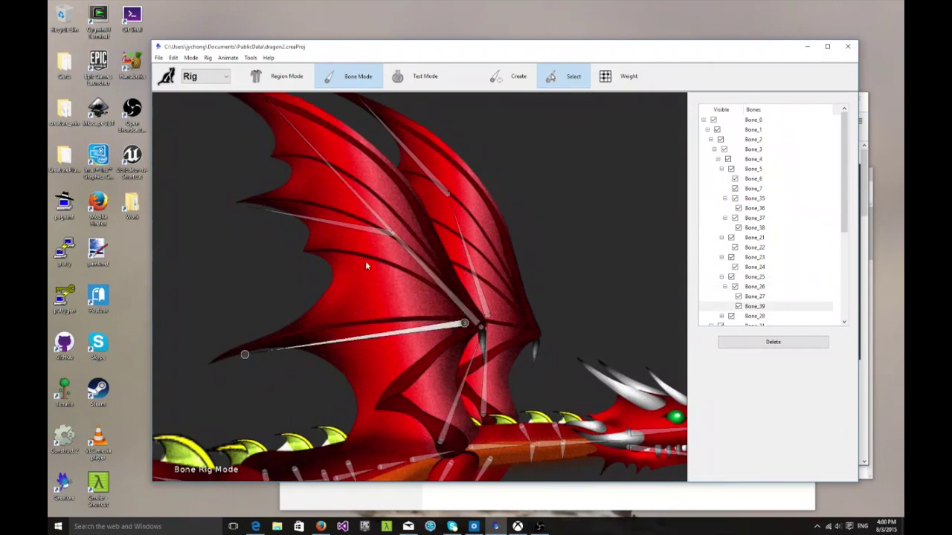
pyautogui.click(359, 235)
pyautogui.click(364, 201)
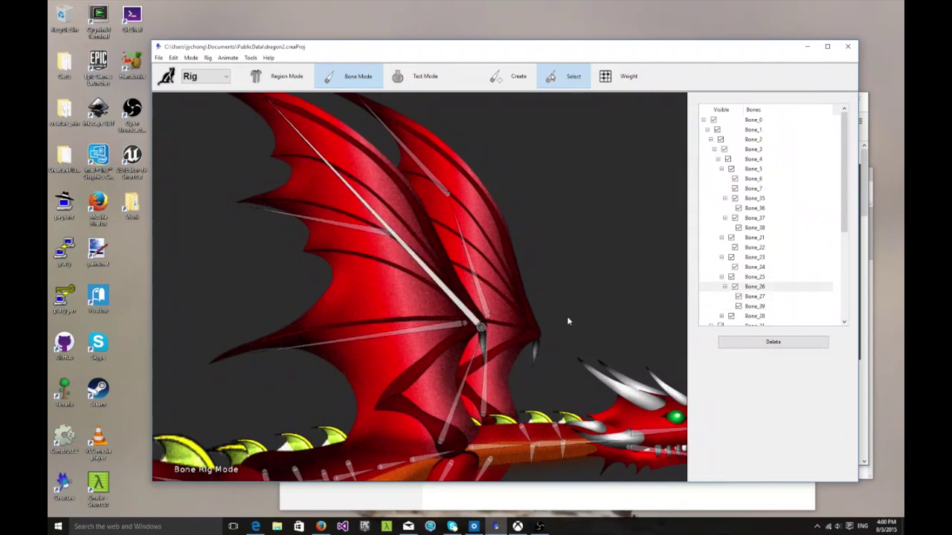
pyautogui.moveTo(567, 320); pyautogui.dragTo(574, 310, button='right')
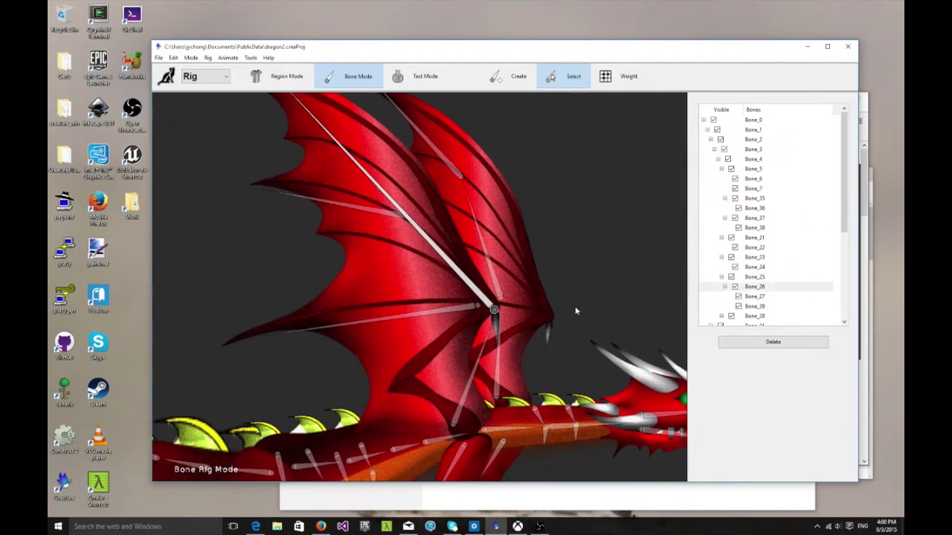
pyautogui.click(471, 380)
pyautogui.click(474, 292)
pyautogui.click(462, 409)
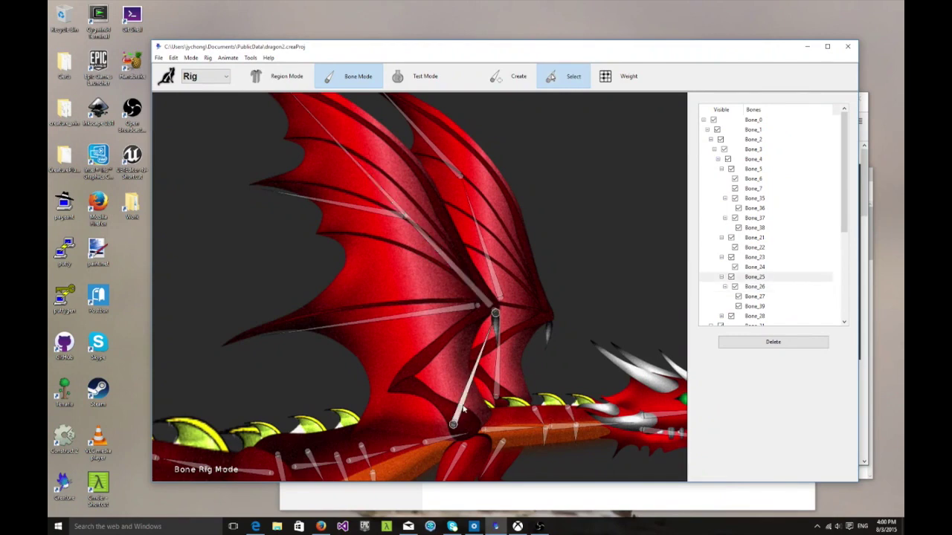
# Inspect the front wing's branching membrane bones by alternately selecting the middle and lower ones
pyautogui.click(474, 289)
pyautogui.moveTo(402, 217); pyautogui.dragTo(450, 269, button='middle')
pyautogui.click(420, 263)
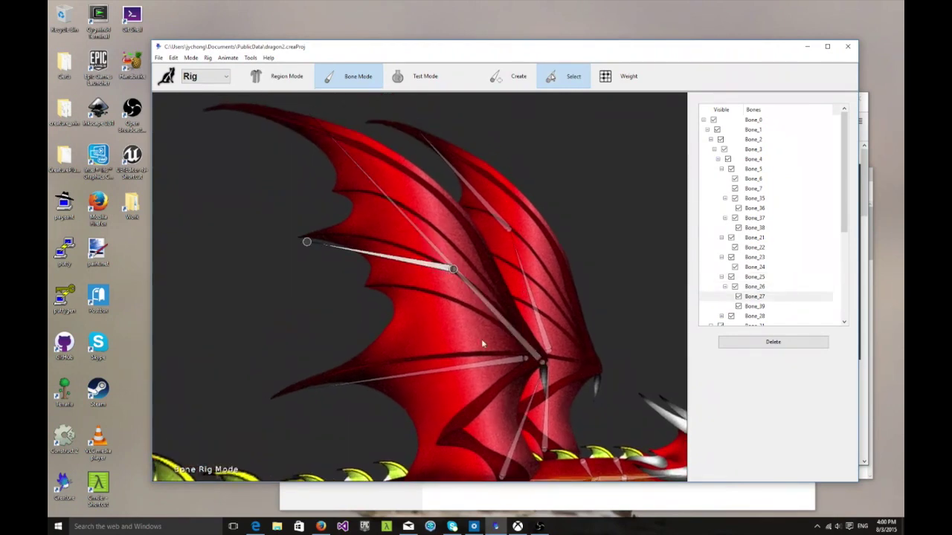
pyautogui.click(513, 364)
pyautogui.click(428, 264)
pyautogui.click(504, 371)
pyautogui.click(418, 260)
# Switch the dragon project from rigging to Animate mode
pyautogui.scroll(-5, 501, 360)
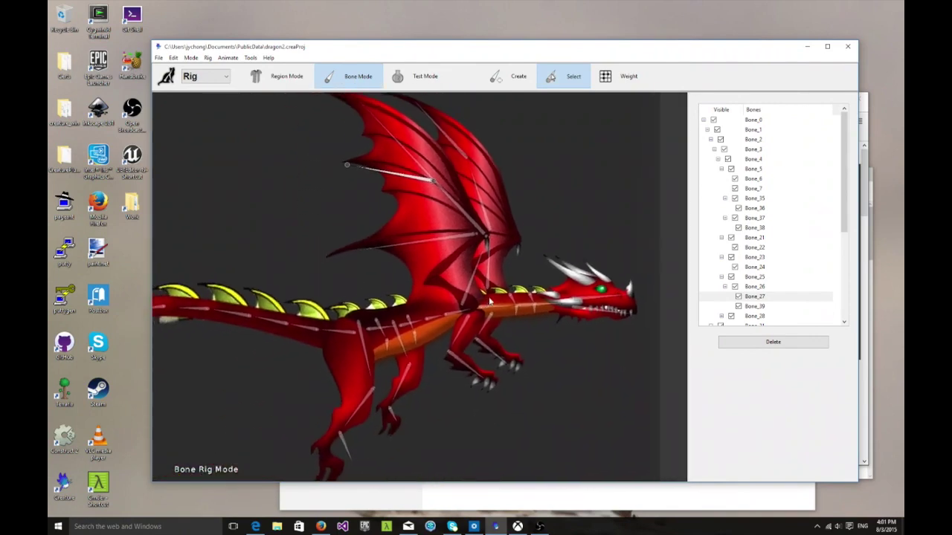
pyautogui.scroll(-5, 489, 300)
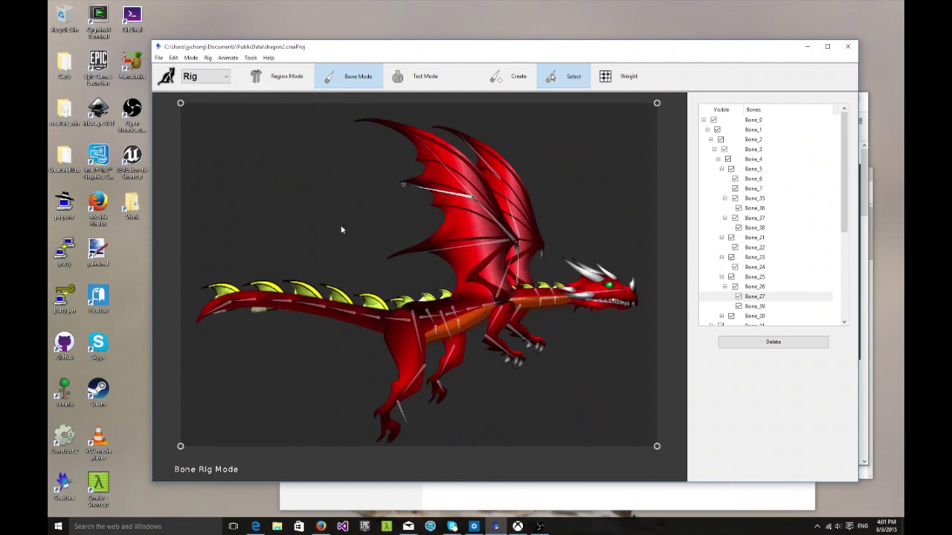
pyautogui.click(206, 76)
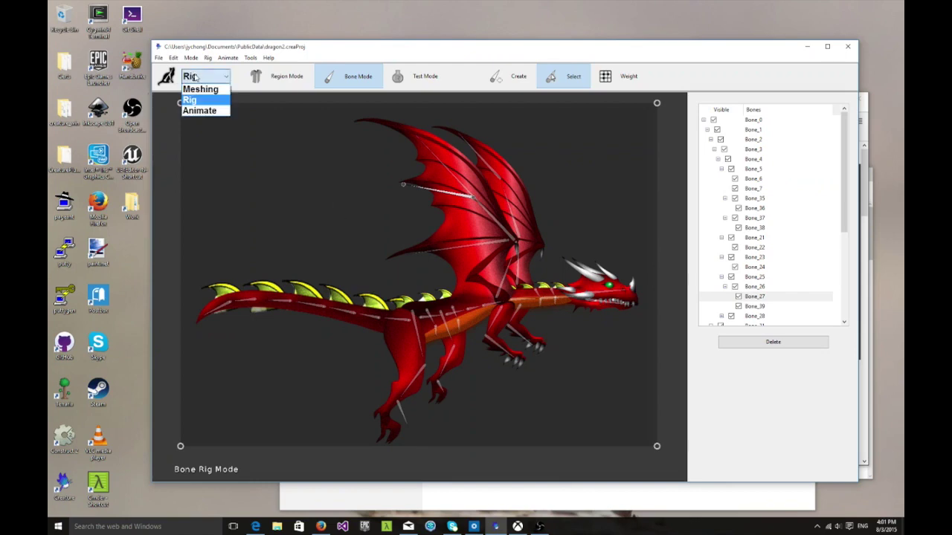
pyautogui.click(212, 111)
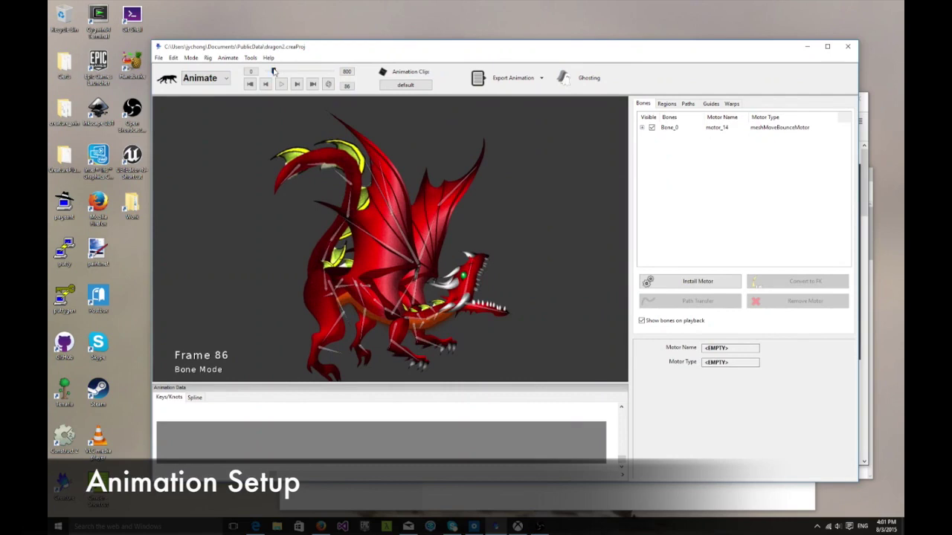
# Play the default animation clip from frame 0 to view the whole dragon's motion, and return it to frame 0
pyautogui.moveTo(274, 70); pyautogui.dragTo(265, 72)
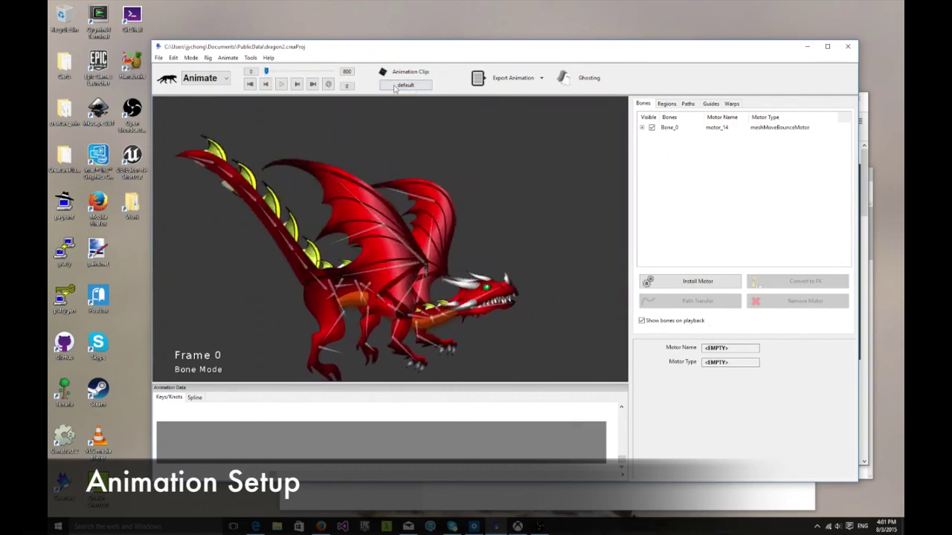
pyautogui.click(281, 84)
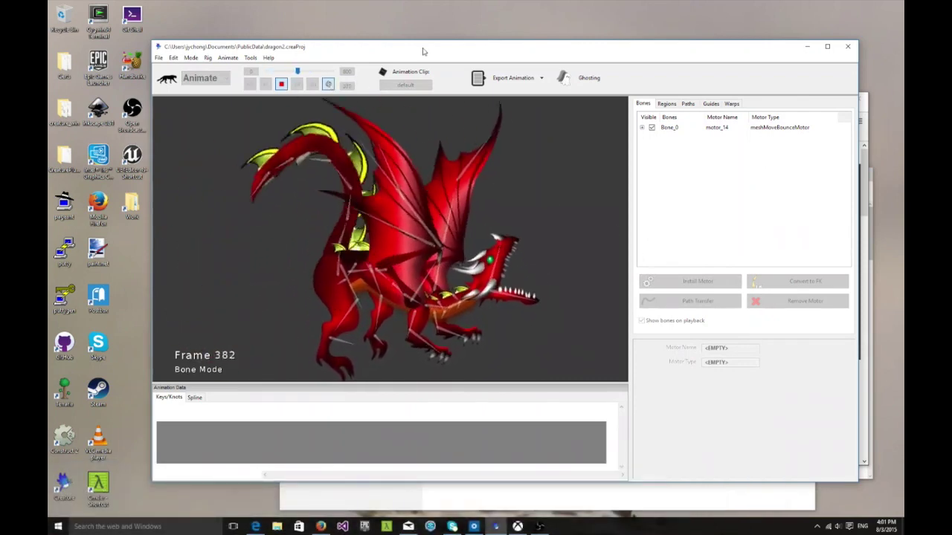
pyautogui.moveTo(423, 47); pyautogui.dragTo(405, 28)
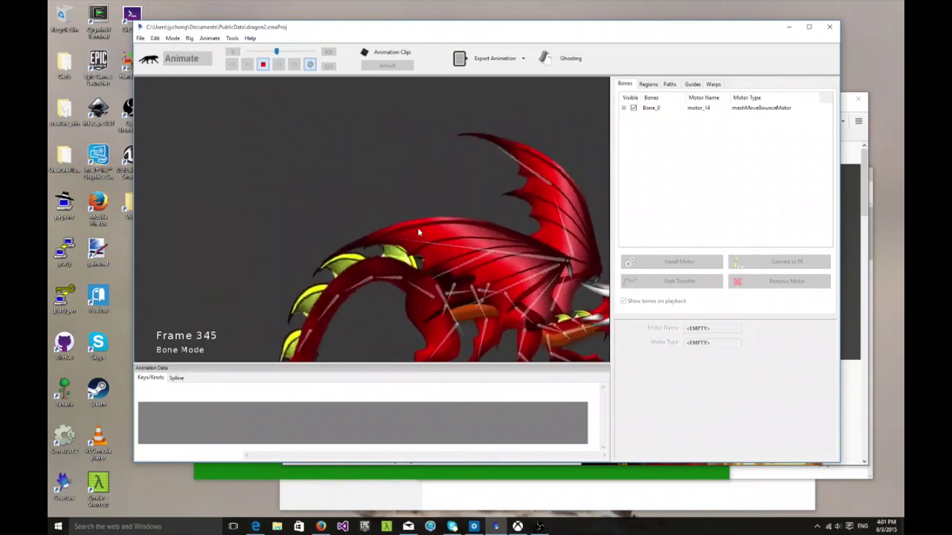
pyautogui.click(262, 65)
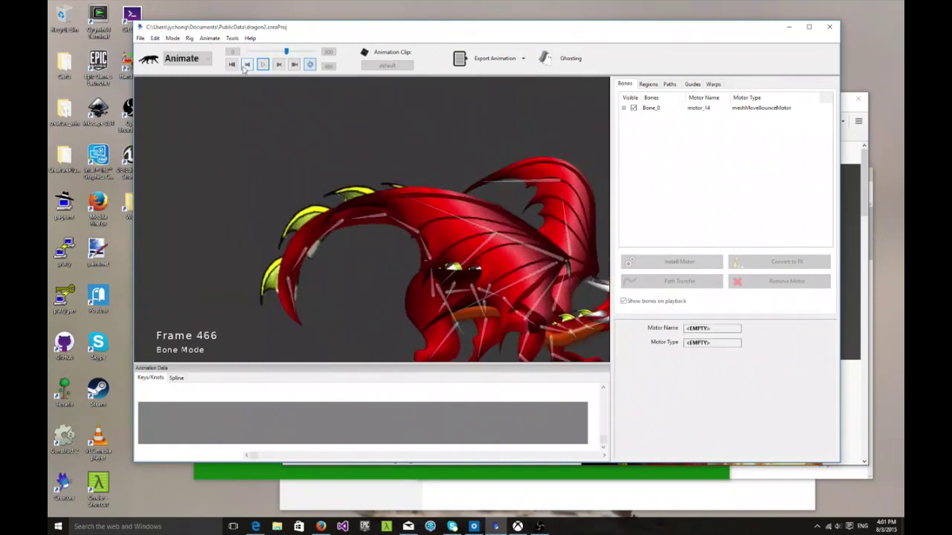
pyautogui.click(232, 65)
# Select the base tail bone and check the type of motor that drives it
pyautogui.scroll(3, 327, 290)
pyautogui.scroll(1, 326, 287)
pyautogui.click(452, 304)
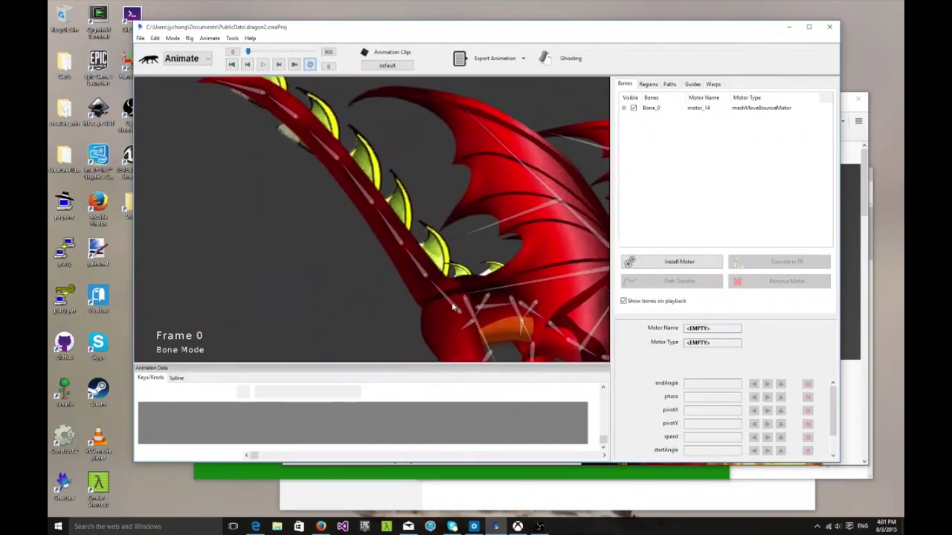
pyautogui.scroll(3, 344, 293)
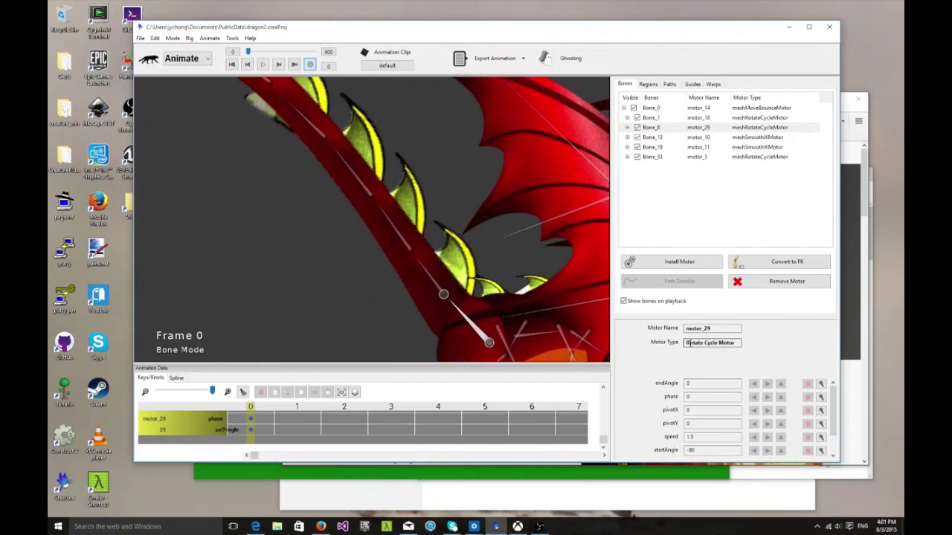
pyautogui.moveTo(686, 343); pyautogui.dragTo(734, 343)
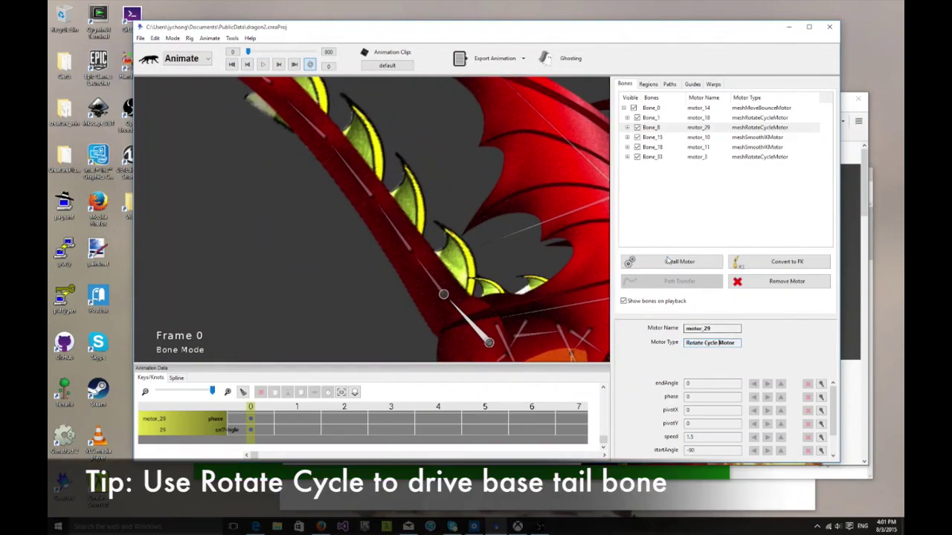
# Look up Rotate Cycle Motor in the list of installable motors, and close the list without installing anything
pyautogui.click(669, 262)
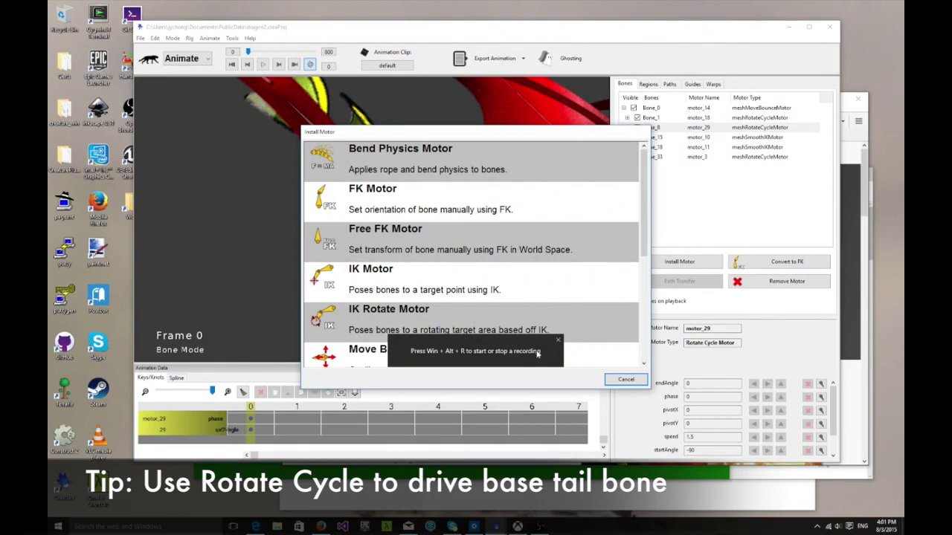
pyautogui.click(556, 341)
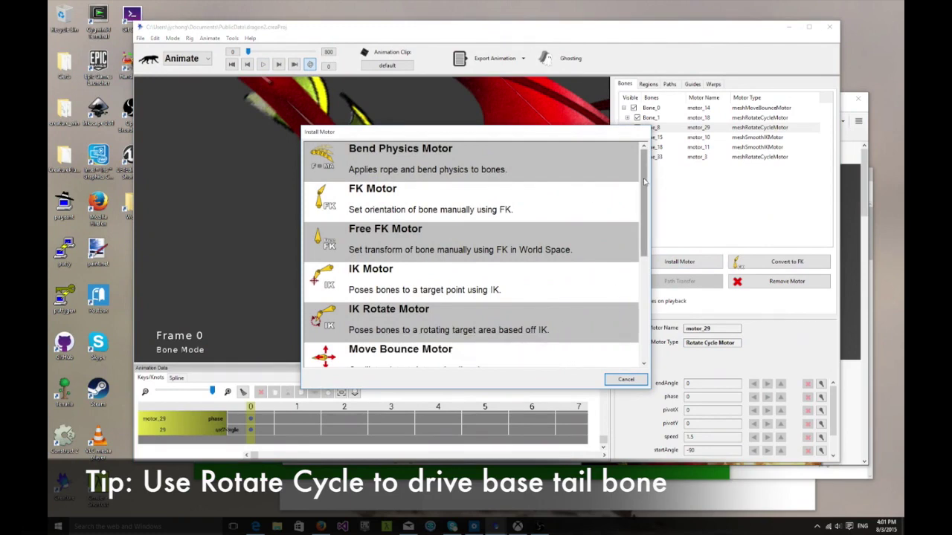
pyautogui.moveTo(644, 184); pyautogui.dragTo(644, 251)
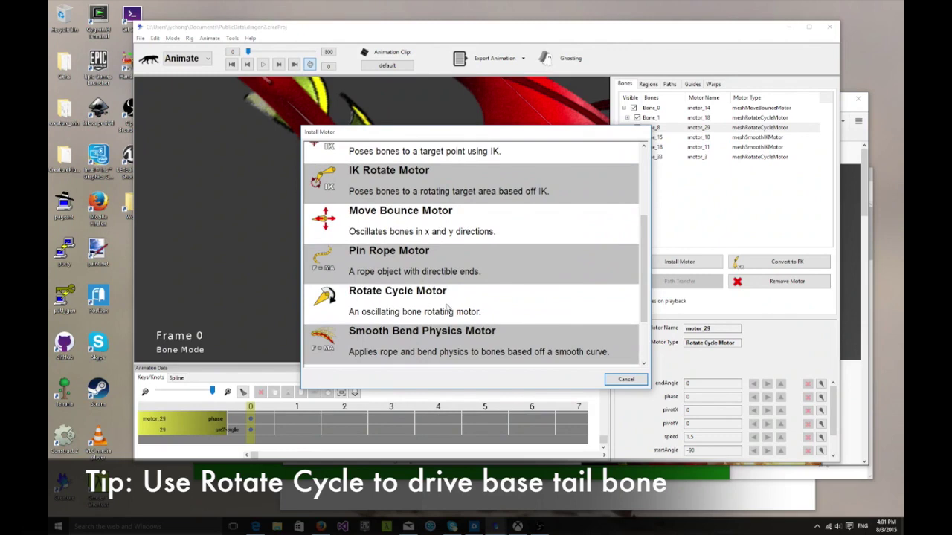
pyautogui.click(626, 379)
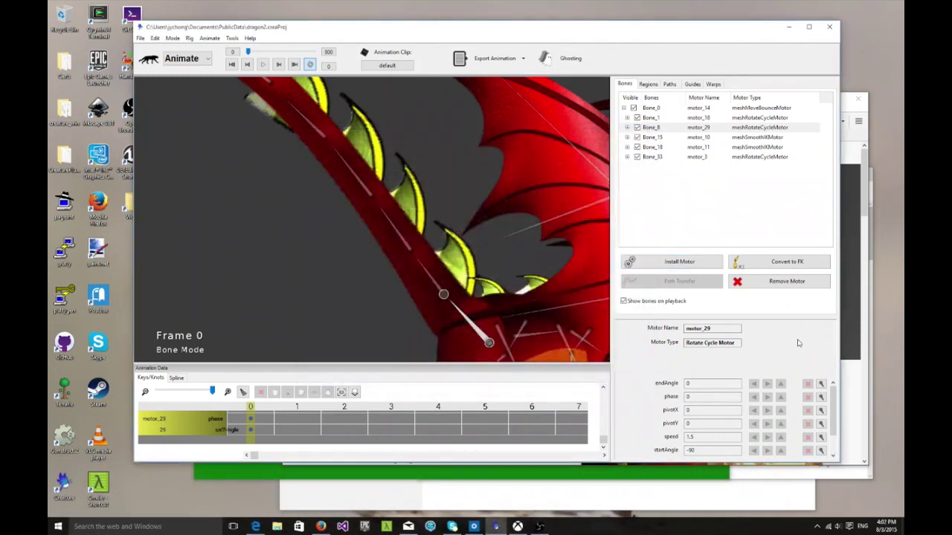
# Review the base tail bone's motor parameters and play the animation to watch the bone swing, stopping it again
pyautogui.moveTo(833, 394); pyautogui.dragTo(833, 393)
pyautogui.click(262, 65)
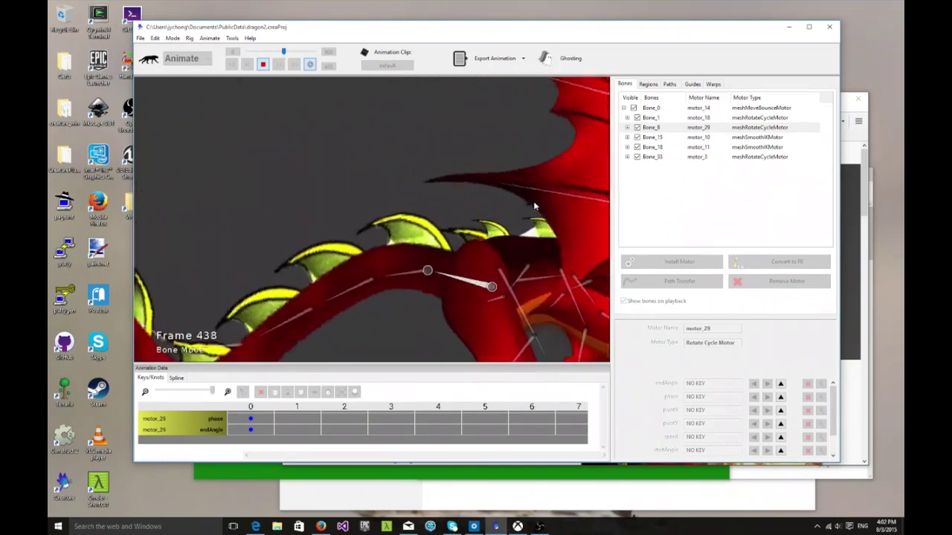
pyautogui.click(262, 65)
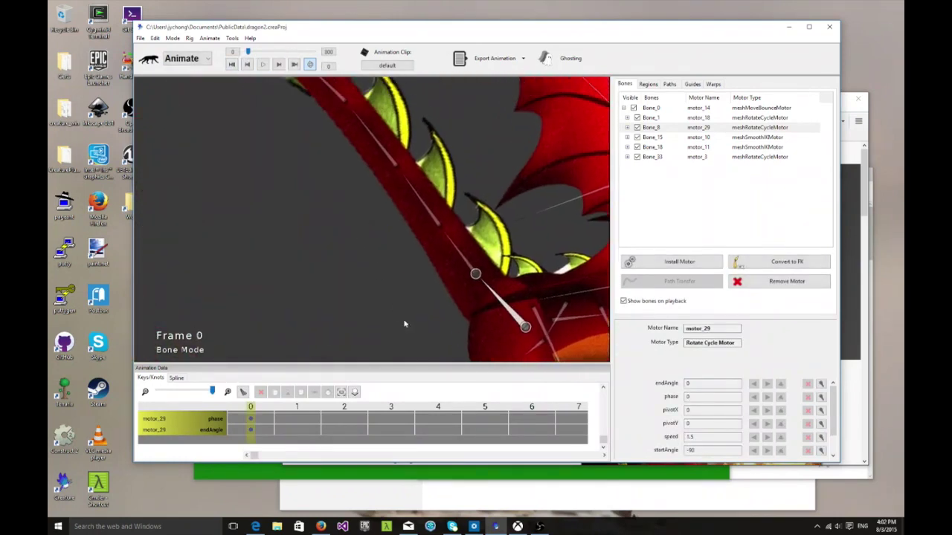
# Select the chain of tail bones beyond the base bone and examine its motor settings and extent
pyautogui.click(464, 263)
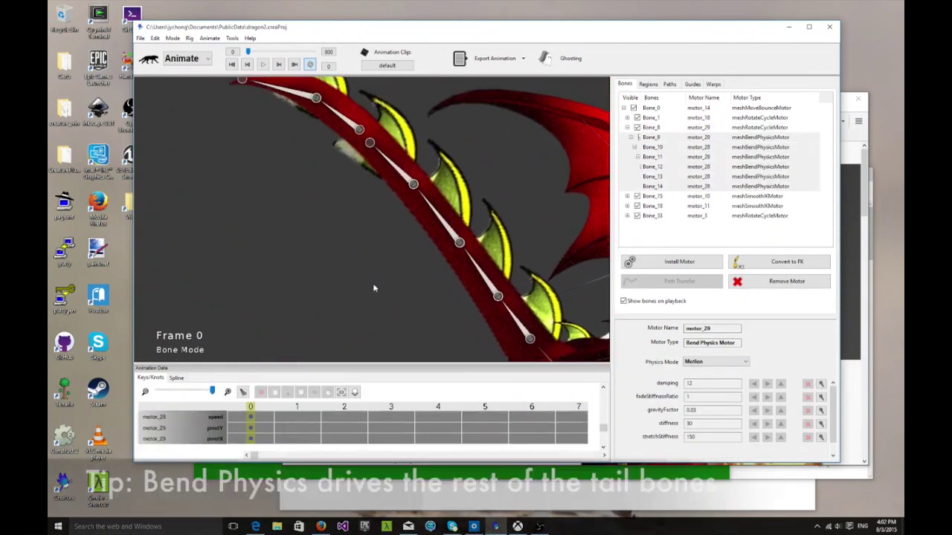
pyautogui.scroll(-2, 384, 296)
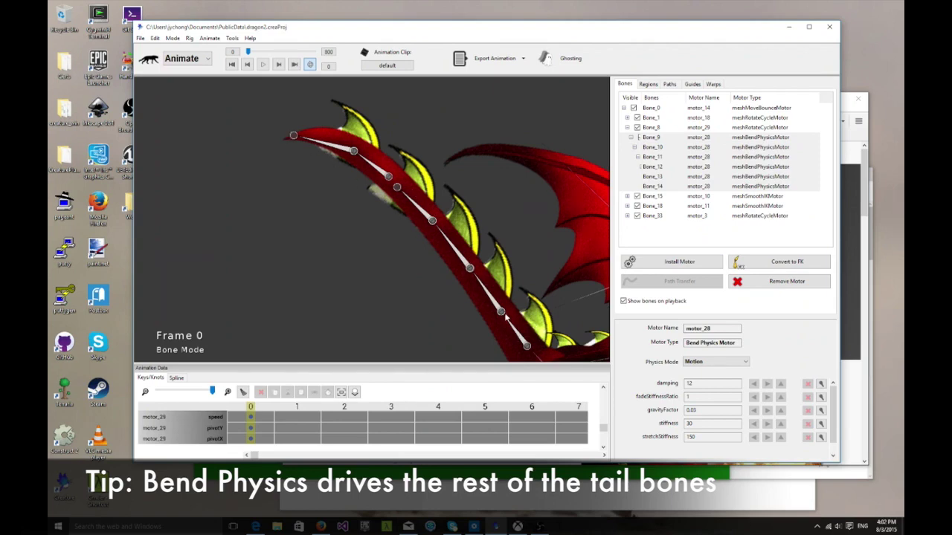
pyautogui.moveTo(530, 266)
pyautogui.mouseDown(button='right')
pyautogui.moveTo(401, 128)
pyautogui.moveTo(457, 163)
pyautogui.mouseUp(button='right')
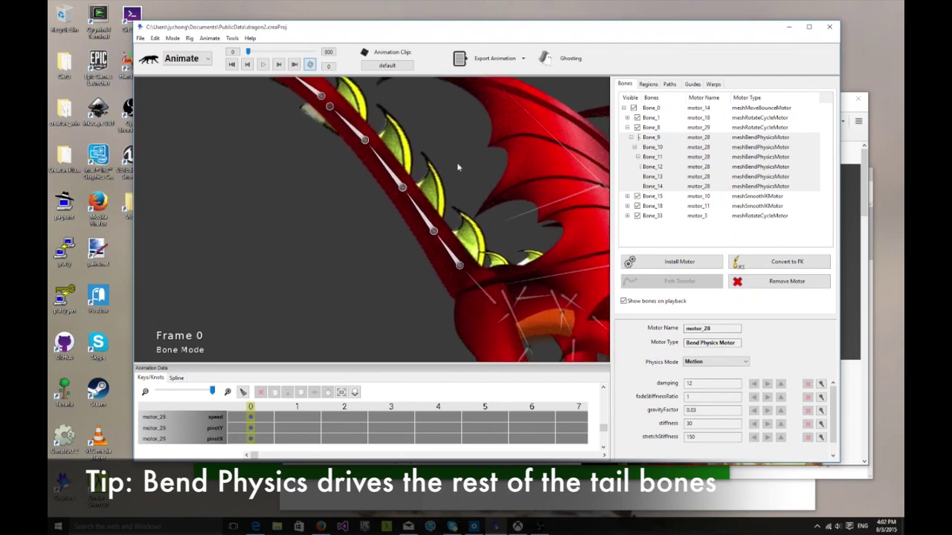
pyautogui.scroll(3, 501, 249)
# Compare the motors by selecting the base tail bone and the rest of the tail chain in turn
pyautogui.click(523, 316)
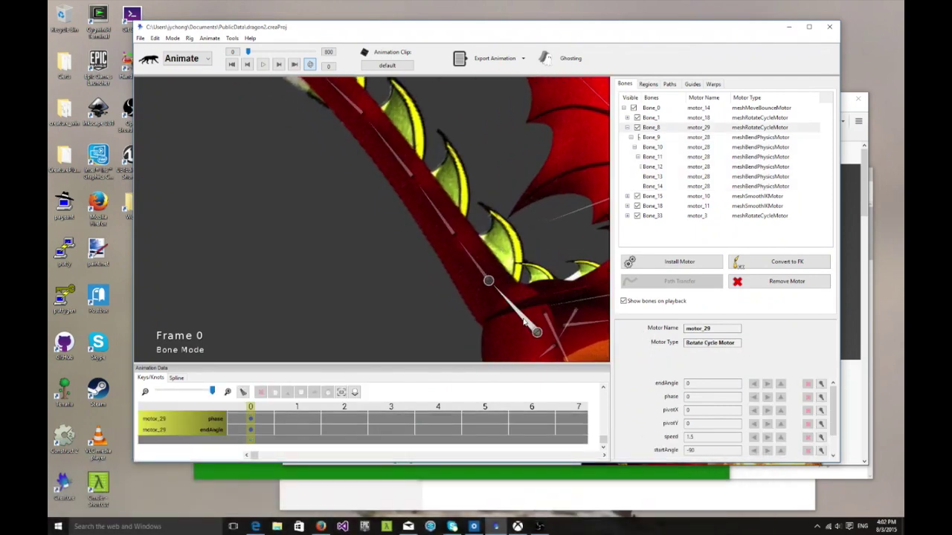
pyautogui.click(479, 269)
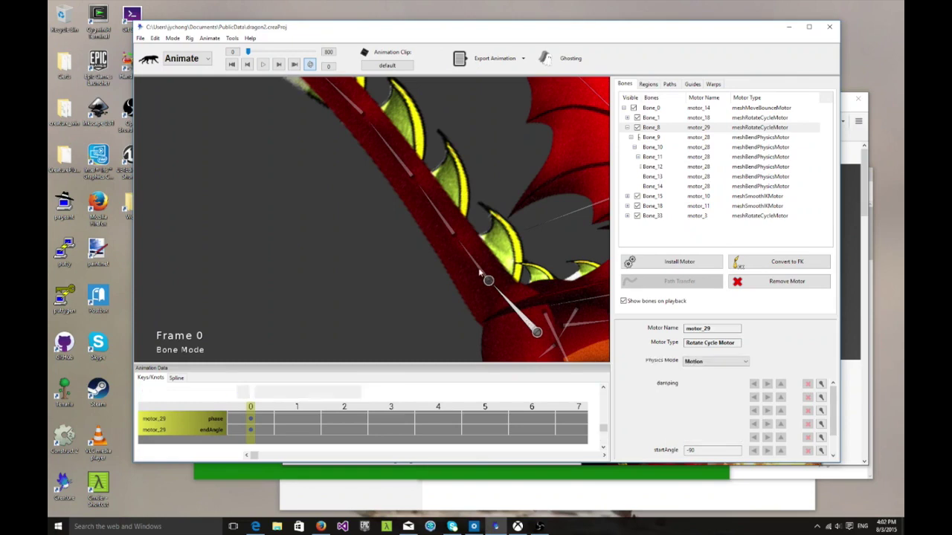
pyautogui.press('d')
pyautogui.moveTo(364, 246); pyautogui.dragTo(417, 316, button='right')
pyautogui.moveTo(287, 228); pyautogui.dragTo(312, 257, button='right')
pyautogui.scroll(-3, 347, 281)
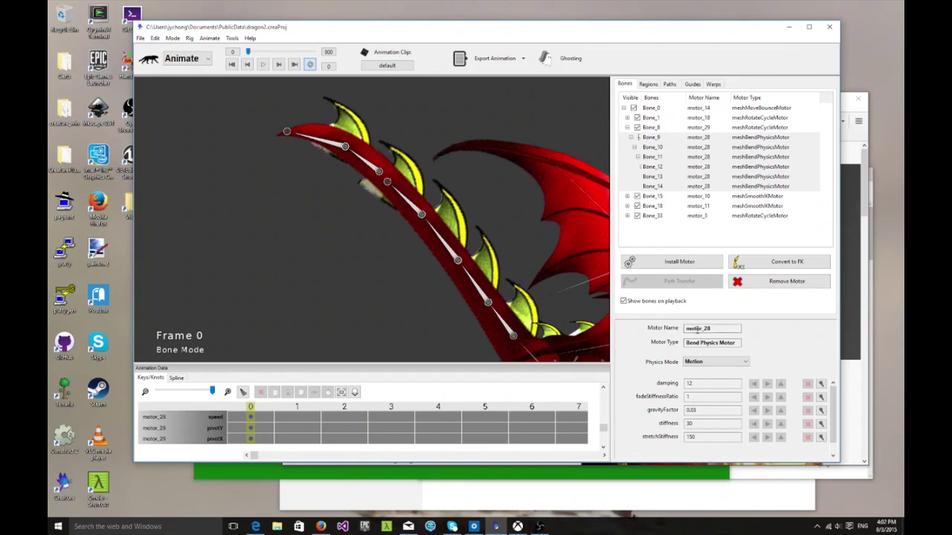
# Check the tail chain's motor type against Bend Physics Motor in the installable motors list, leaving without installing
pyautogui.moveTo(686, 342); pyautogui.dragTo(718, 342)
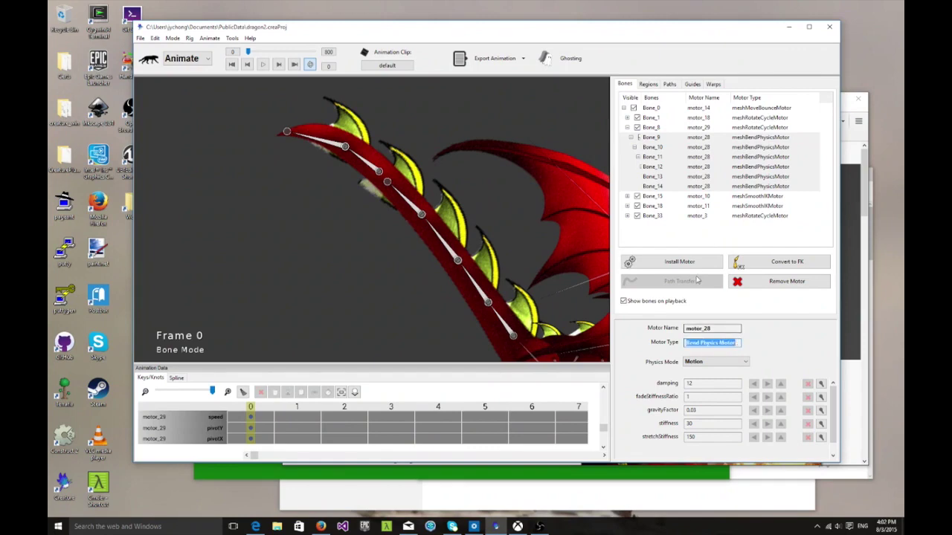
pyautogui.click(692, 262)
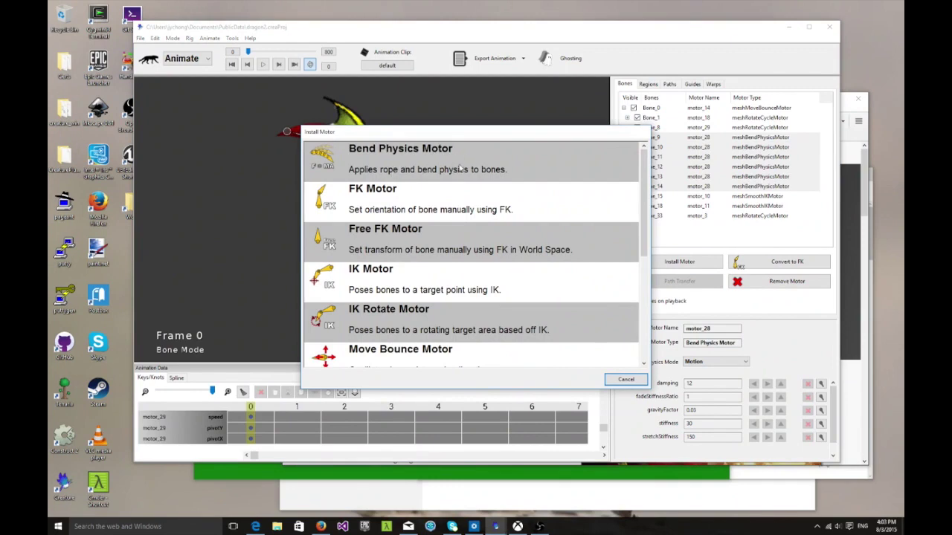
pyautogui.click(626, 379)
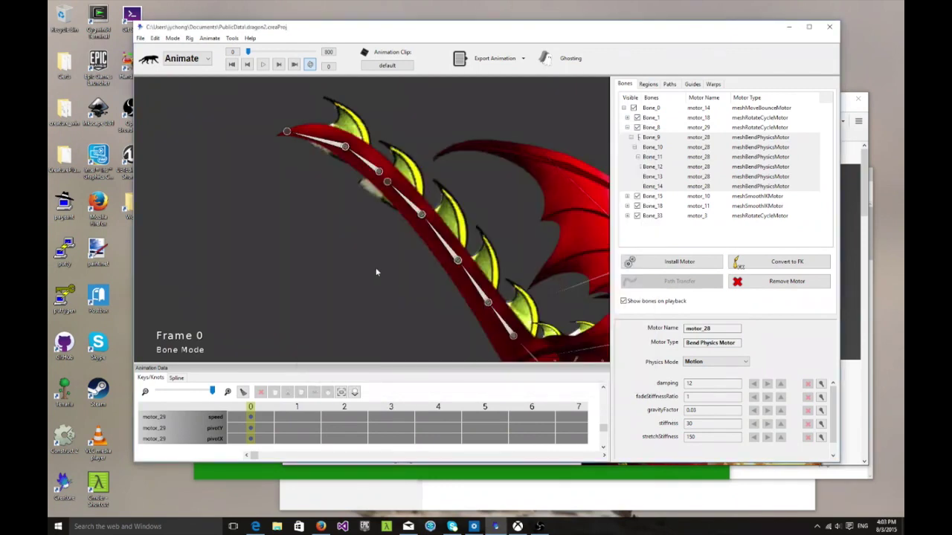
# Select a single mid-tail bone and play the animation to study the tail's bending, returning to frame 0
pyautogui.click(376, 272)
pyautogui.click(441, 239)
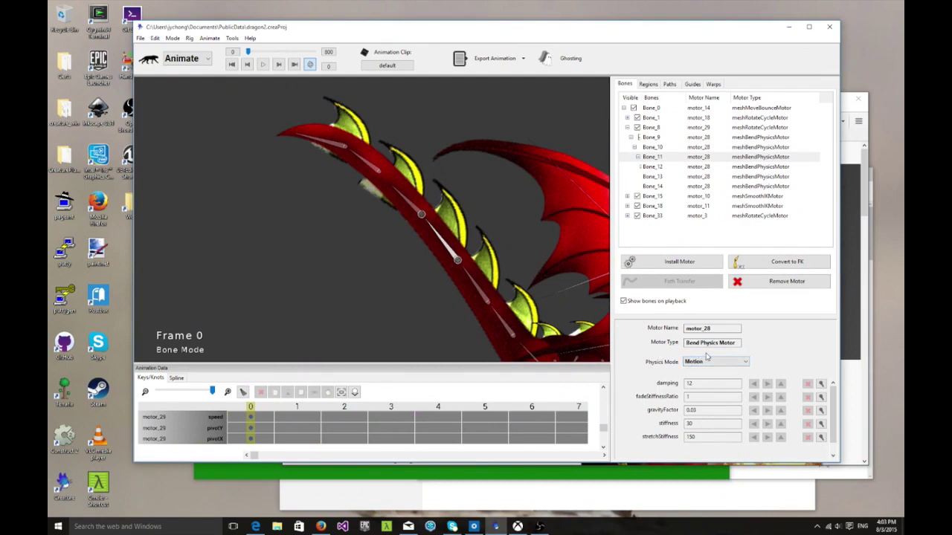
pyautogui.click(263, 64)
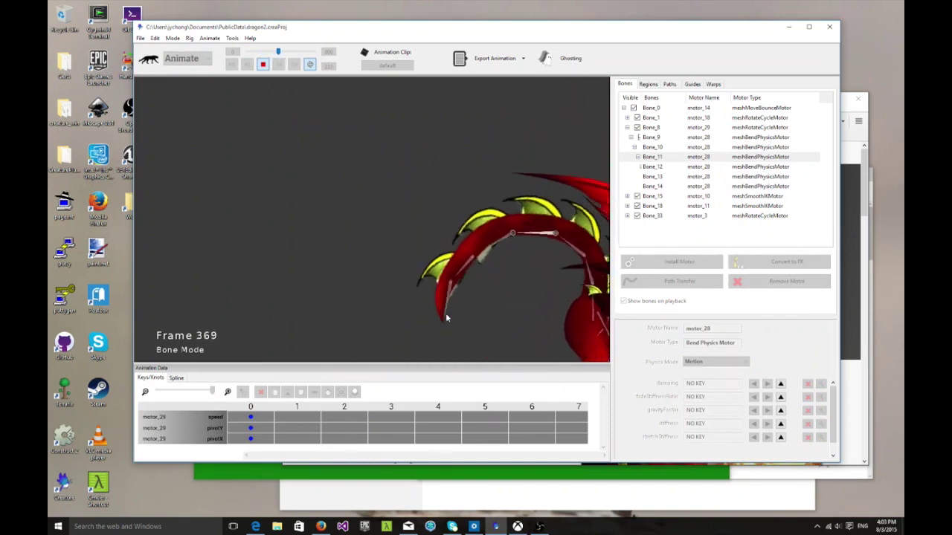
pyautogui.click(263, 65)
pyautogui.click(264, 64)
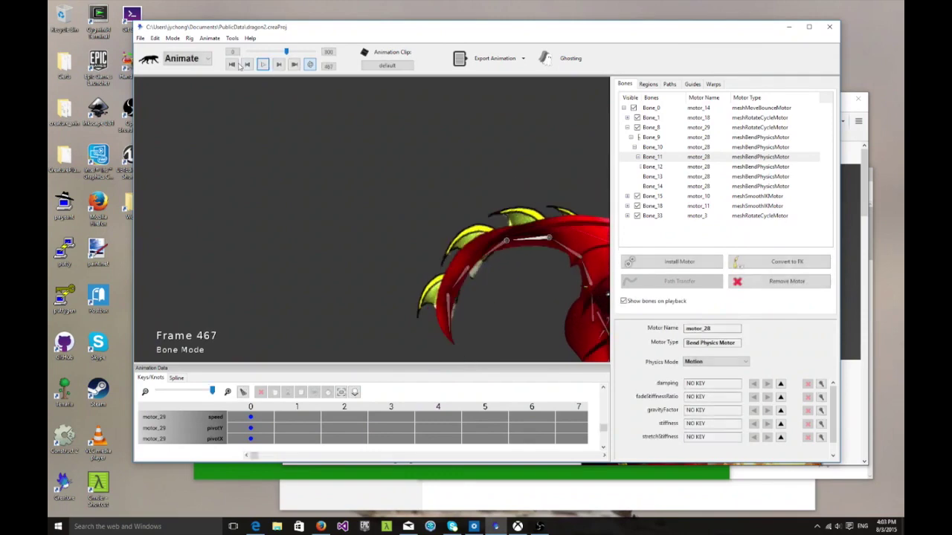
pyautogui.click(233, 65)
# Clear the bone selection and reselect the base tail bone to review its rotation motor
pyautogui.click(524, 299)
pyautogui.scroll(2, 525, 299)
pyautogui.moveTo(525, 299); pyautogui.dragTo(356, 257, button='middle')
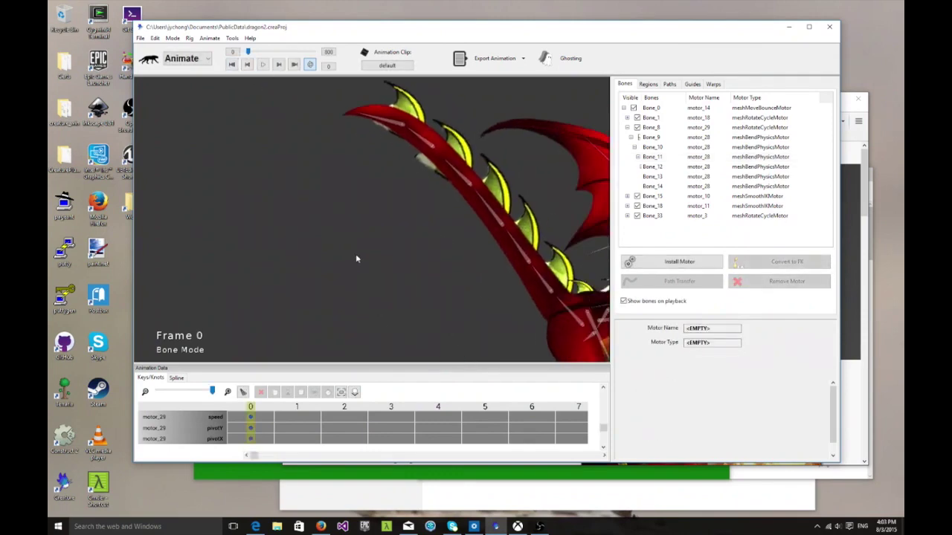
pyautogui.scroll(2, 434, 270)
pyautogui.moveTo(539, 333); pyautogui.dragTo(336, 280, button='middle')
pyautogui.click(550, 315)
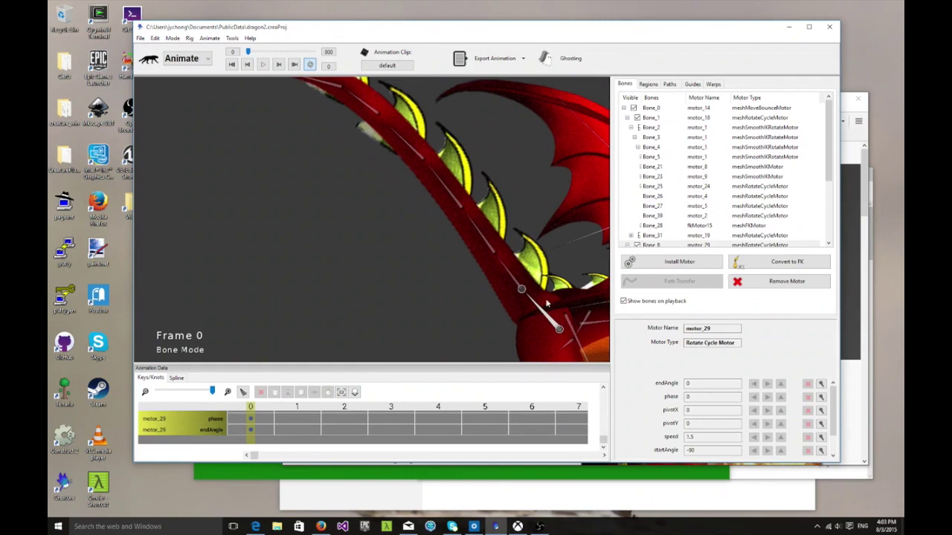
# Select the rest of the tail bone chain and play the animation to watch how it follows the base bone
pyautogui.click(503, 269)
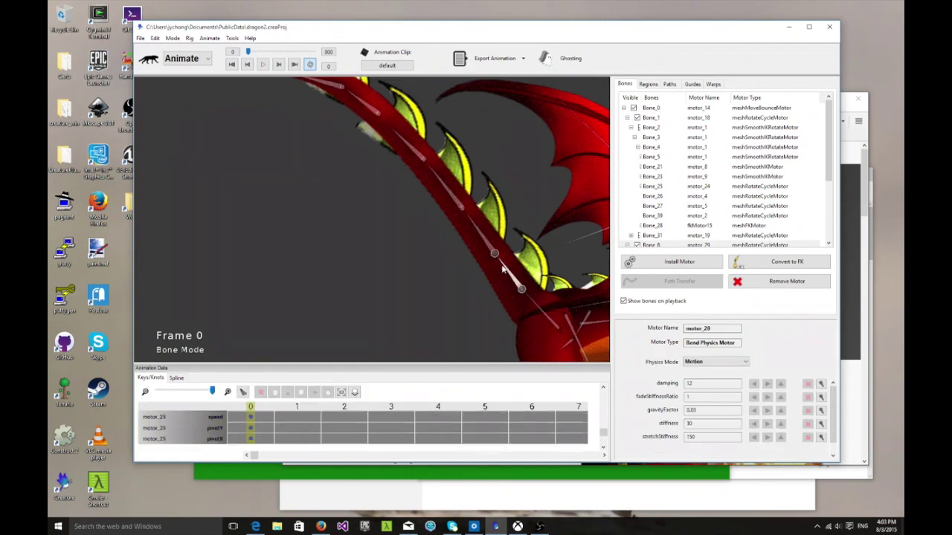
pyautogui.moveTo(392, 242); pyautogui.dragTo(417, 267, button='middle')
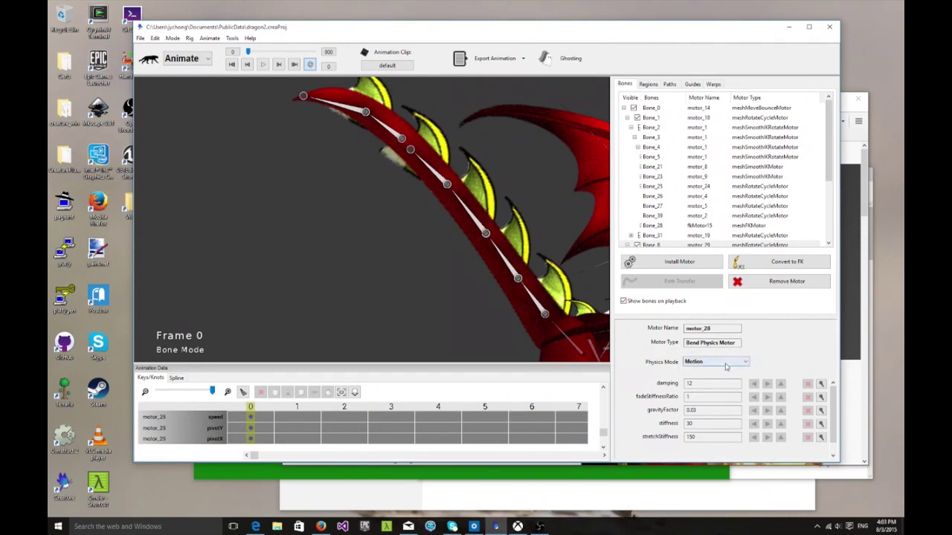
pyautogui.click(264, 63)
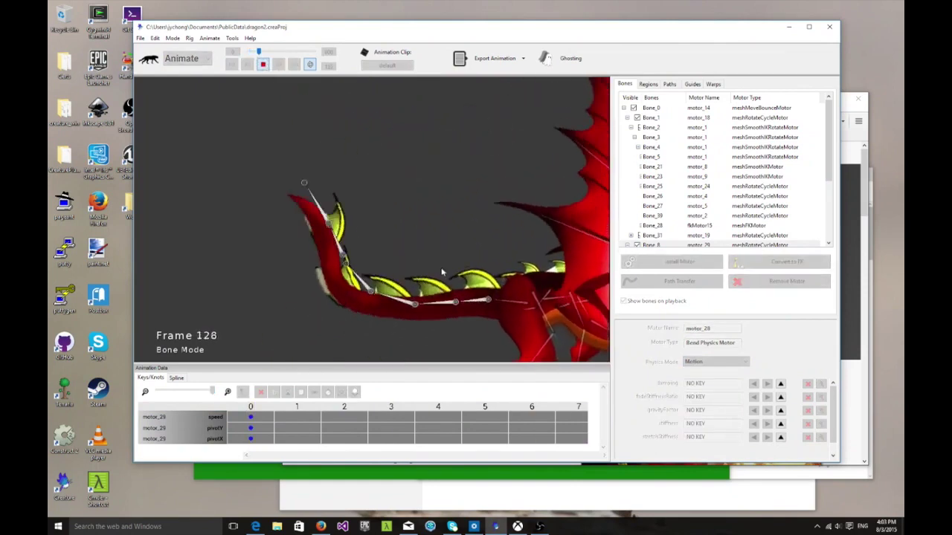
# Return the animation to frame 0, select the front leg's upper bone and play briefly to study its Smooth IK motor
pyautogui.click(263, 65)
pyautogui.click(232, 65)
pyautogui.moveTo(365, 284); pyautogui.dragTo(225, 229, button='middle')
pyautogui.scroll(1, 573, 297)
pyautogui.moveTo(580, 301); pyautogui.dragTo(495, 250, button='middle')
pyautogui.scroll(2, 496, 250)
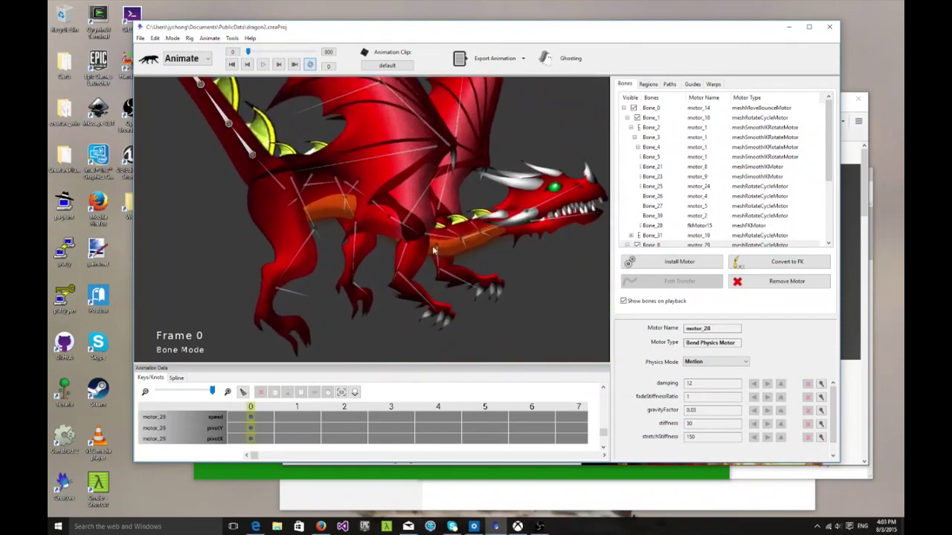
pyautogui.click(412, 254)
pyautogui.moveTo(482, 302); pyautogui.dragTo(427, 301, button='middle')
pyautogui.click(263, 65)
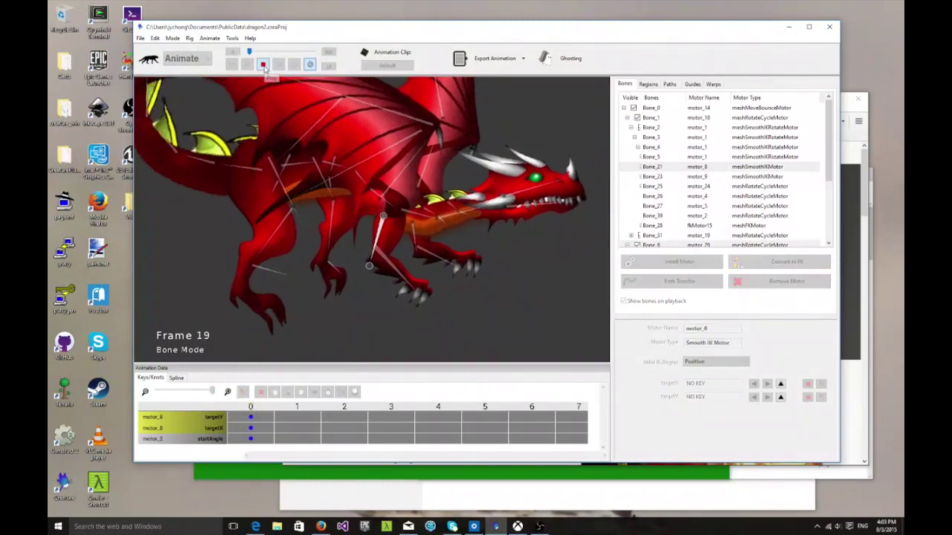
pyautogui.click(263, 65)
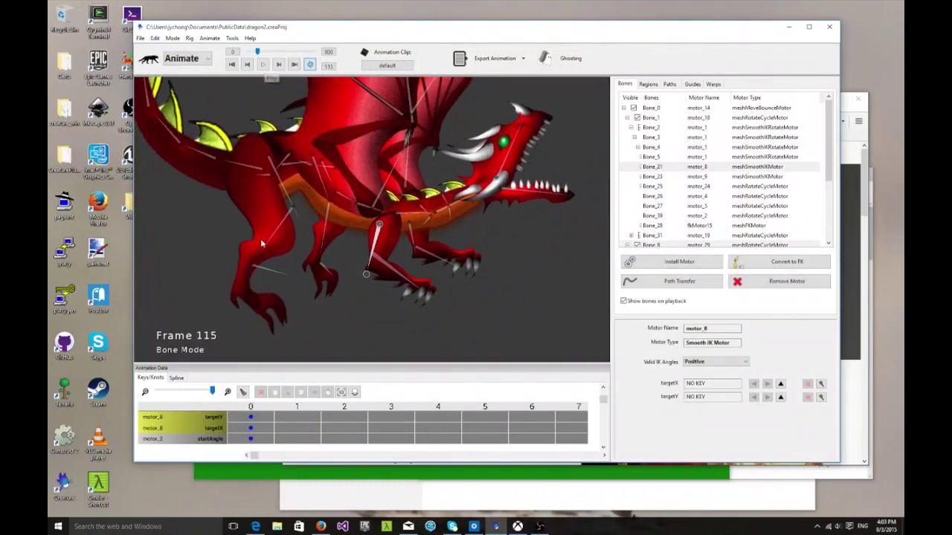
# Select the hind leg's upper bone and play the animation twice to study its Smooth IK motor, returning to frame 0
pyautogui.click(275, 235)
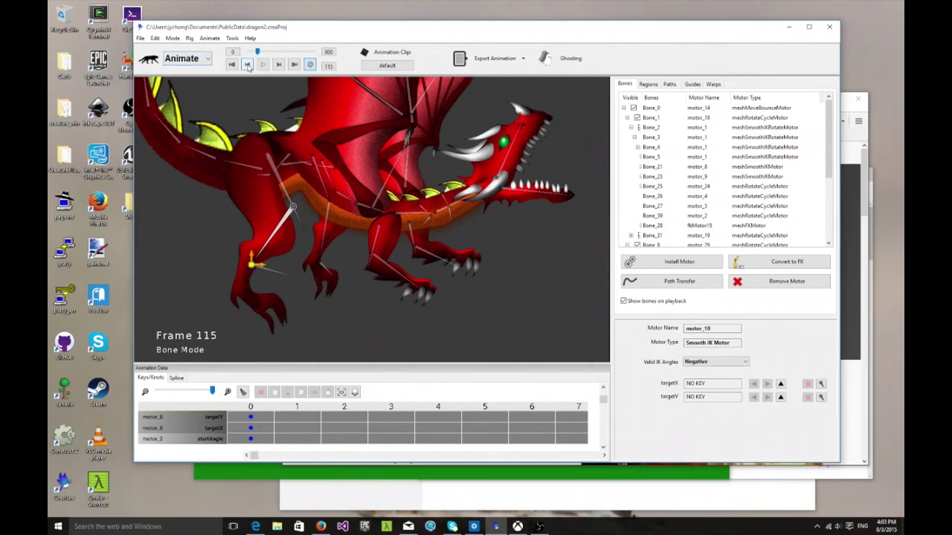
pyautogui.click(263, 65)
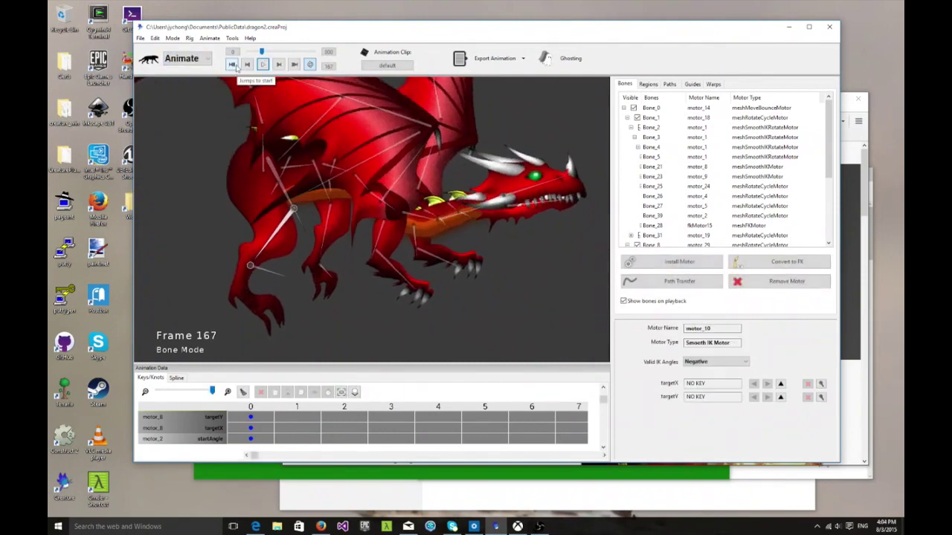
pyautogui.click(233, 65)
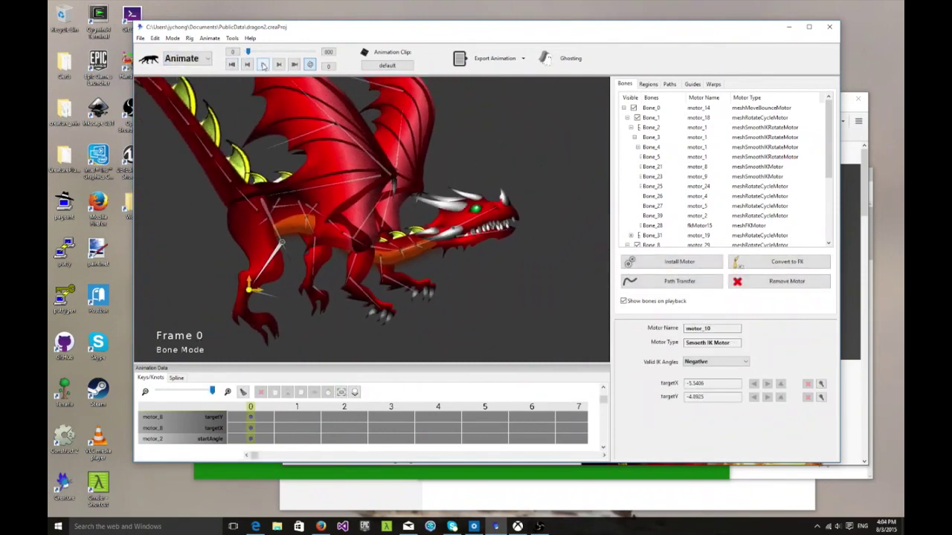
pyautogui.click(263, 65)
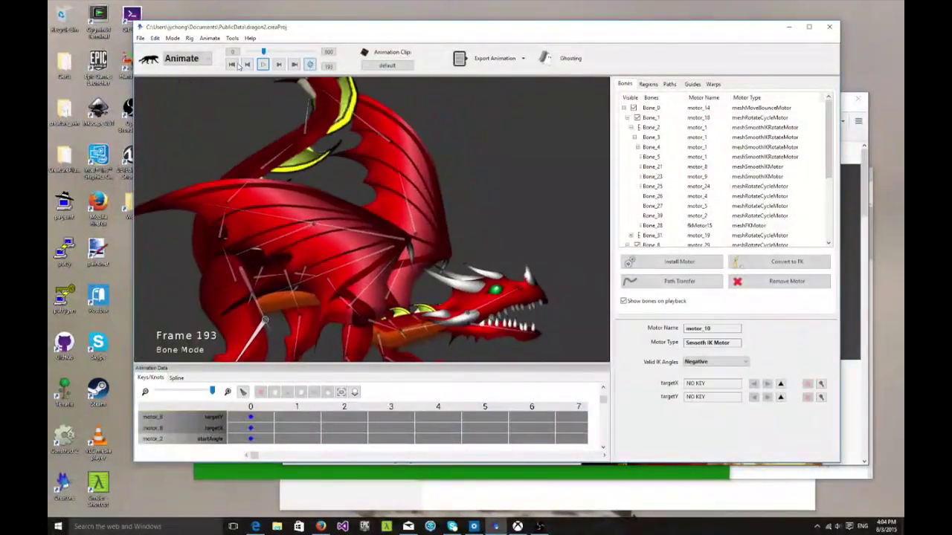
pyautogui.click(235, 64)
# Compare the near wing's base bone with the long bone above it, reviewing the base bone's Rotate Cycle Motor settings
pyautogui.click(388, 276)
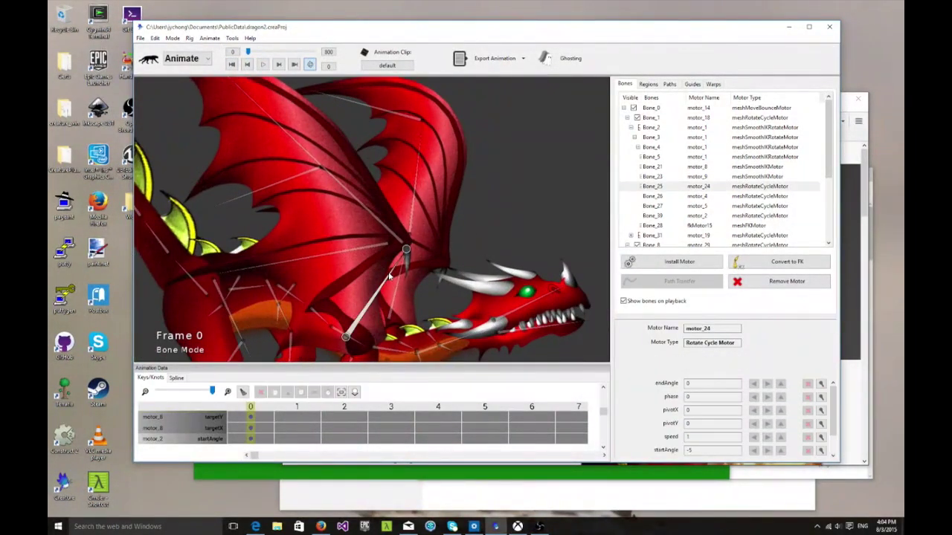
pyautogui.click(370, 214)
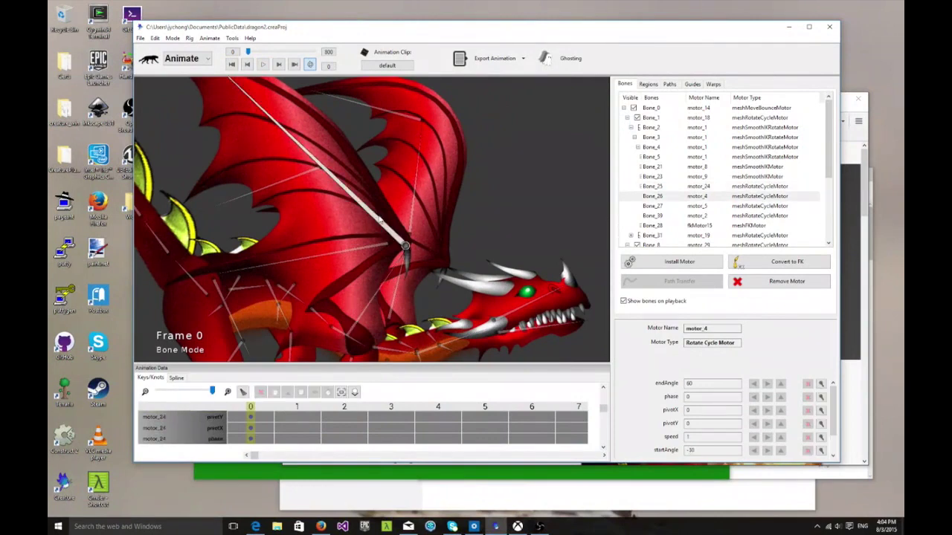
pyautogui.click(391, 285)
pyautogui.moveTo(492, 209); pyautogui.dragTo(510, 174, button='middle')
pyautogui.scroll(3, 497, 245)
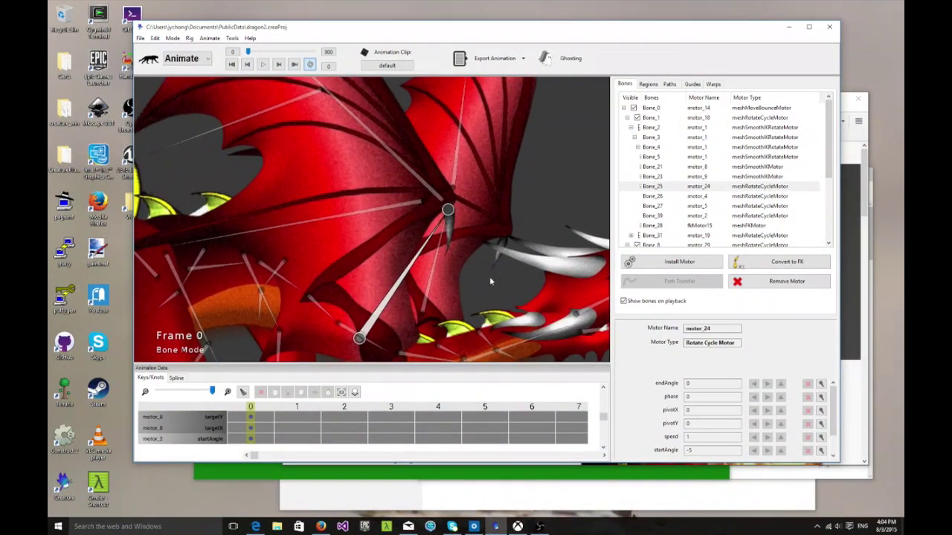
pyautogui.moveTo(489, 277); pyautogui.dragTo(493, 247, button='middle')
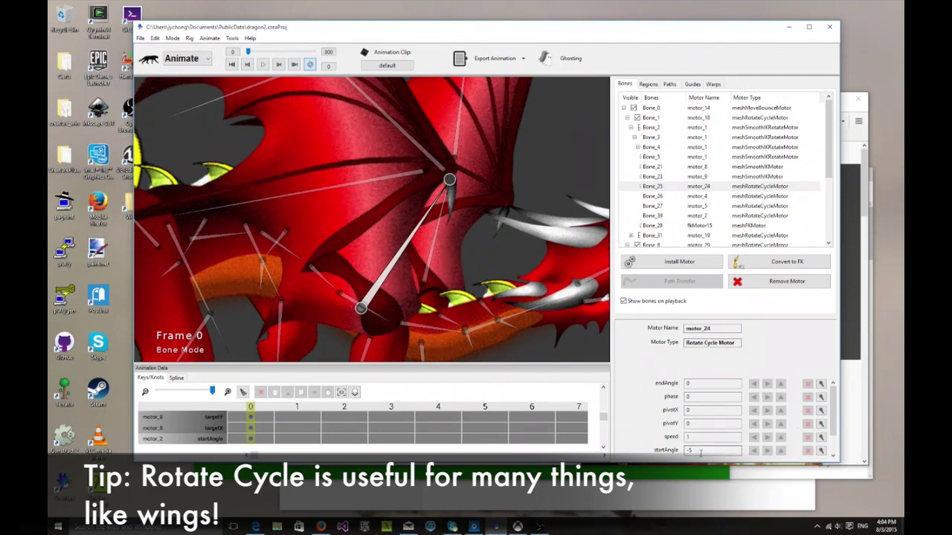
# Select the near wing's long upper bone and play the animation to study its rotation, returning to frame 0
pyautogui.moveTo(445, 203); pyautogui.dragTo(443, 273, button='middle')
pyautogui.click(426, 232)
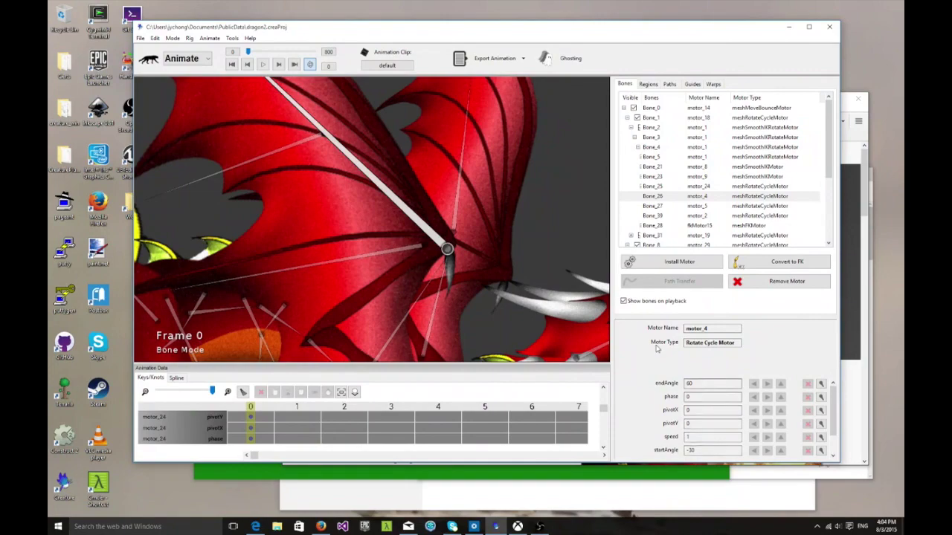
pyautogui.moveTo(299, 212); pyautogui.dragTo(316, 231, button='middle')
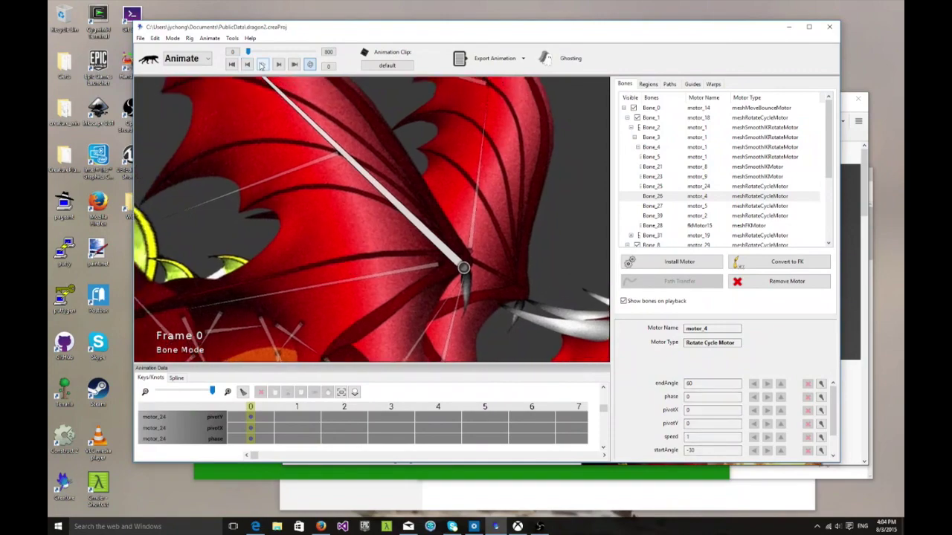
pyautogui.click(263, 65)
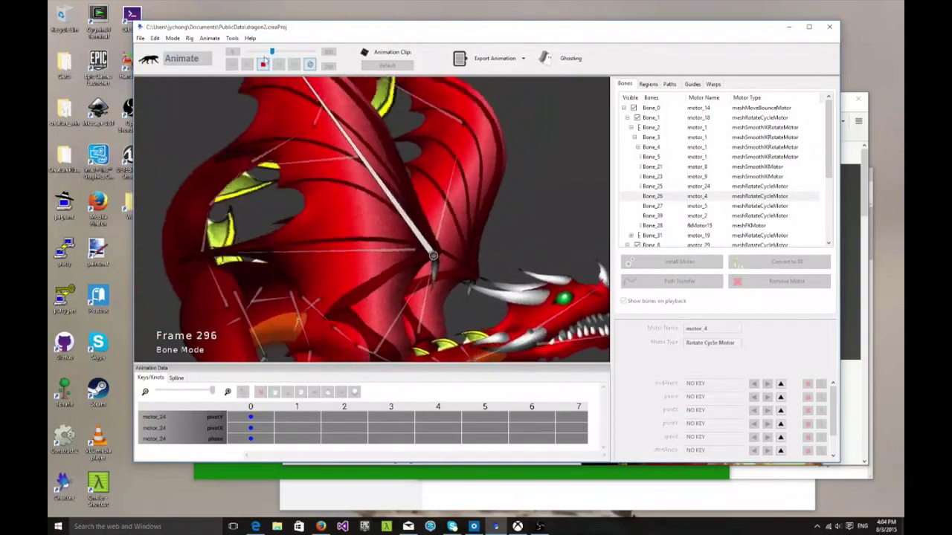
pyautogui.click(263, 64)
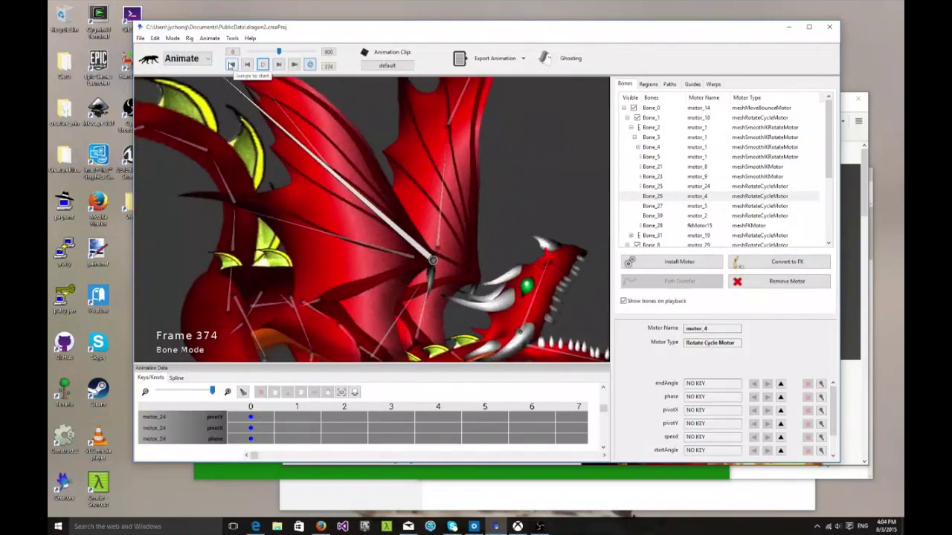
pyautogui.click(231, 65)
# Alternate between the near wing's two trailing finger bones to compare the settings of their Rotate Cycle motors
pyautogui.scroll(2, 335, 207)
pyautogui.moveTo(336, 209); pyautogui.dragTo(367, 233, button='right')
pyautogui.scroll(2, 346, 235)
pyautogui.scroll(1, 377, 159)
pyautogui.click(376, 157)
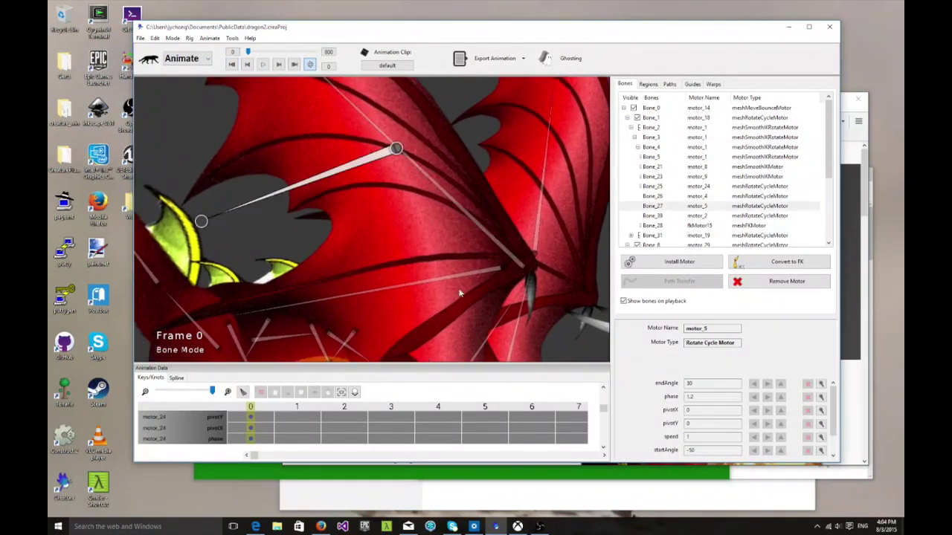
pyautogui.click(455, 280)
pyautogui.click(381, 151)
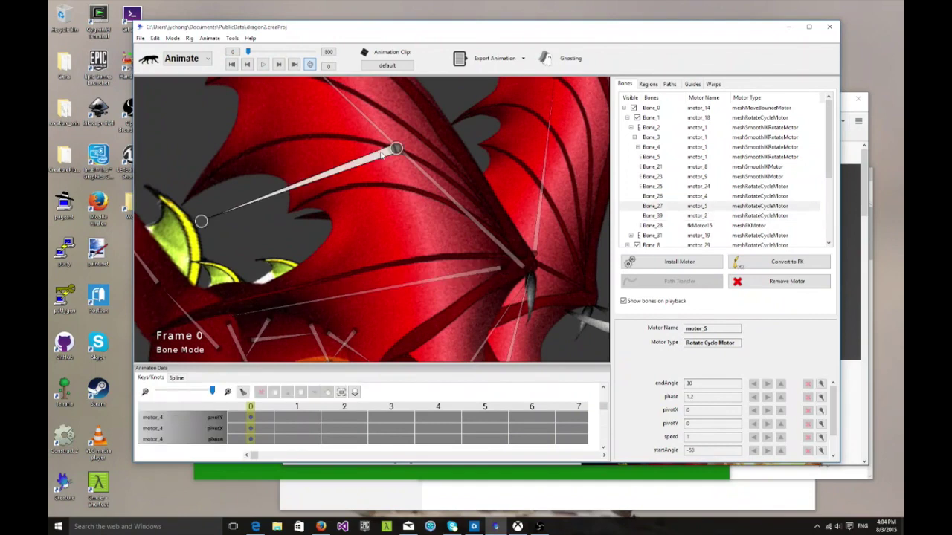
pyautogui.click(453, 275)
pyautogui.click(364, 152)
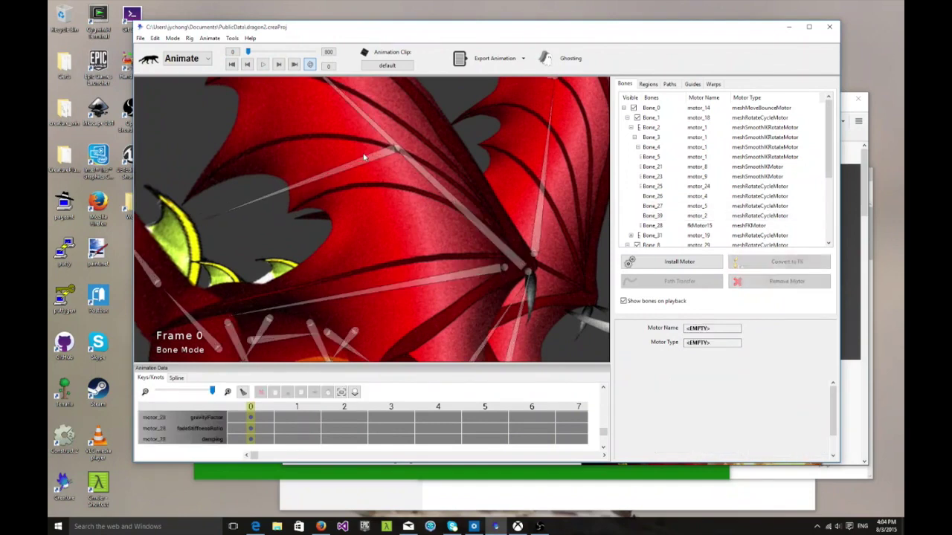
pyautogui.click(454, 277)
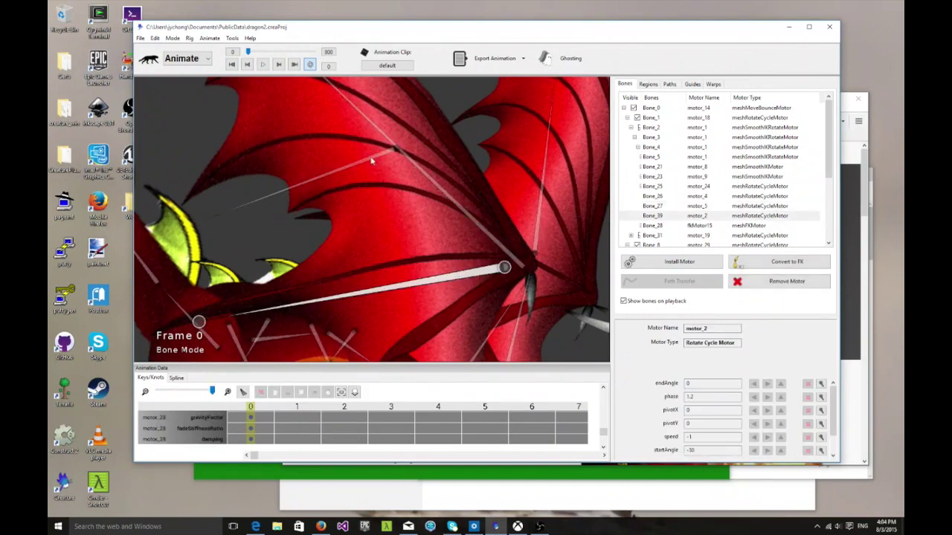
pyautogui.click(372, 161)
pyautogui.click(447, 281)
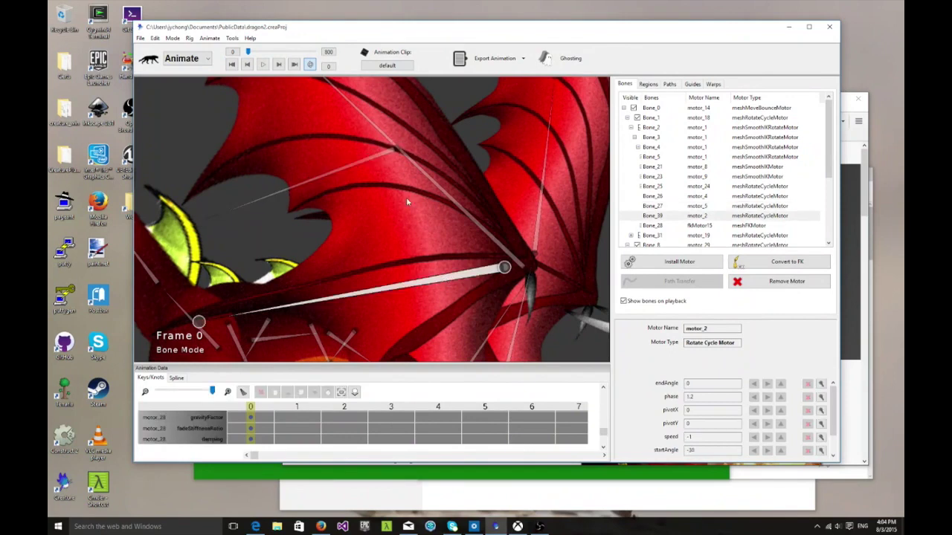
pyautogui.click(374, 153)
pyautogui.click(372, 163)
pyautogui.moveTo(400, 230); pyautogui.dragTo(438, 220, button='middle')
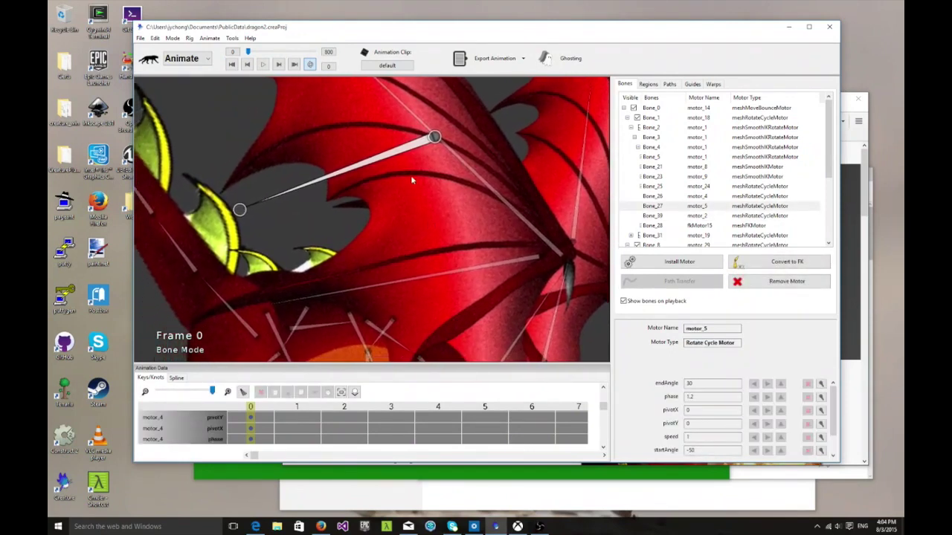
pyautogui.click(491, 270)
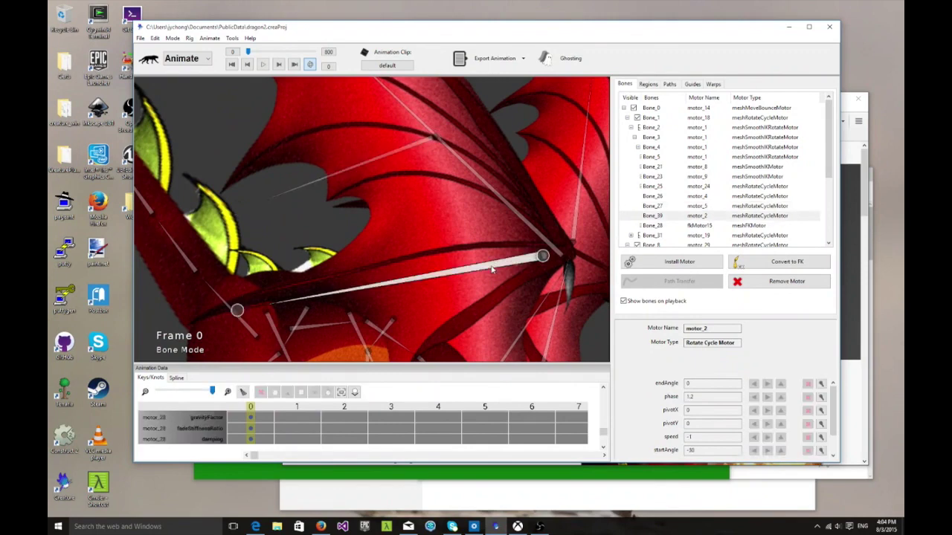
pyautogui.click(387, 157)
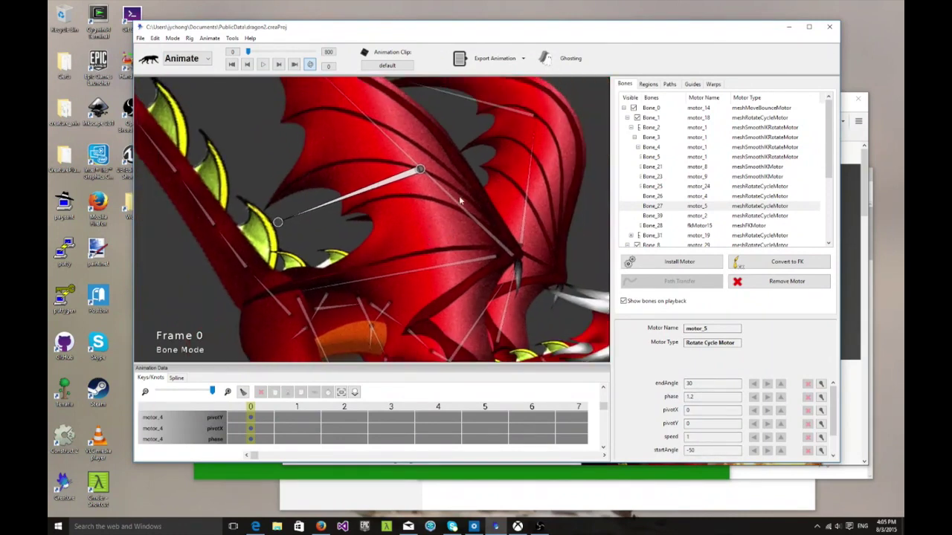
# Clear the bone selection and play the default clip to watch the whole dragon move, returning to frame 0
pyautogui.click(495, 254)
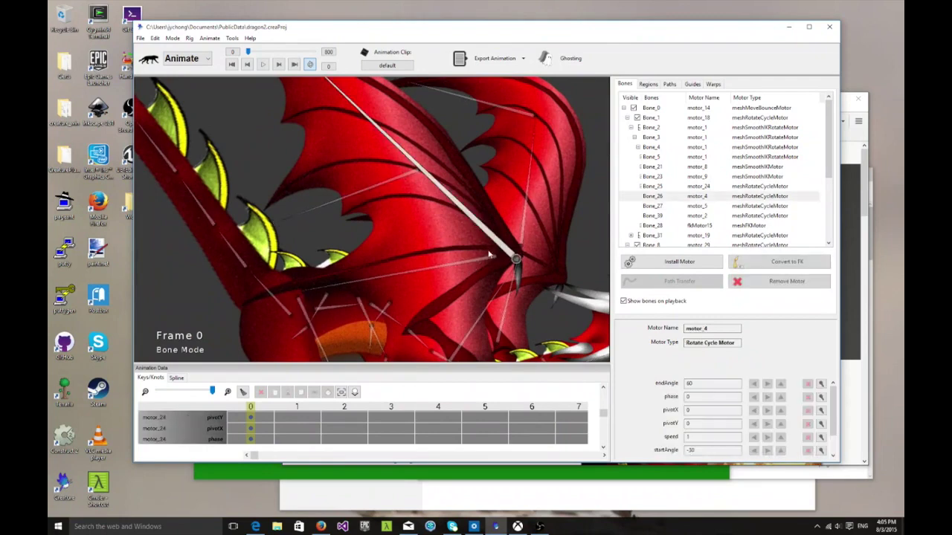
pyautogui.click(488, 303)
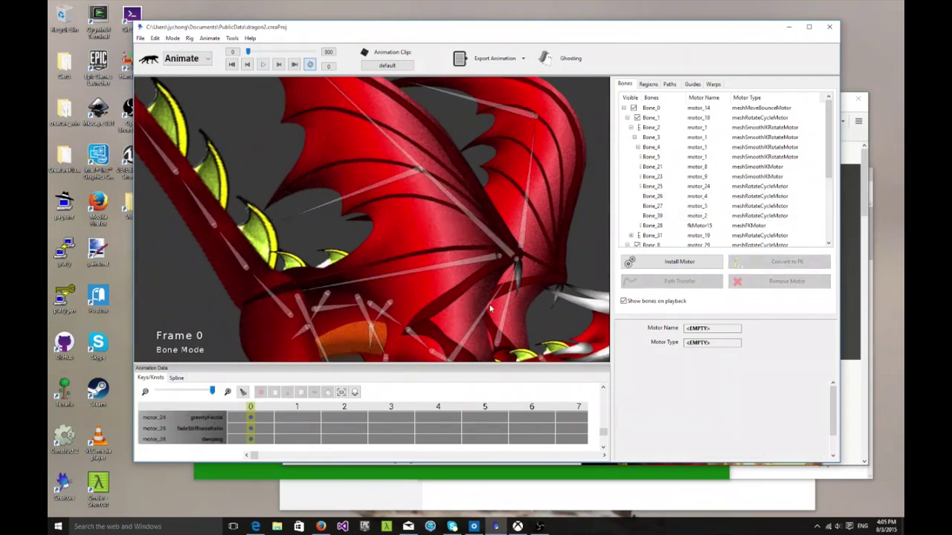
pyautogui.click(490, 306)
pyautogui.click(445, 231)
pyautogui.scroll(-2, 397, 212)
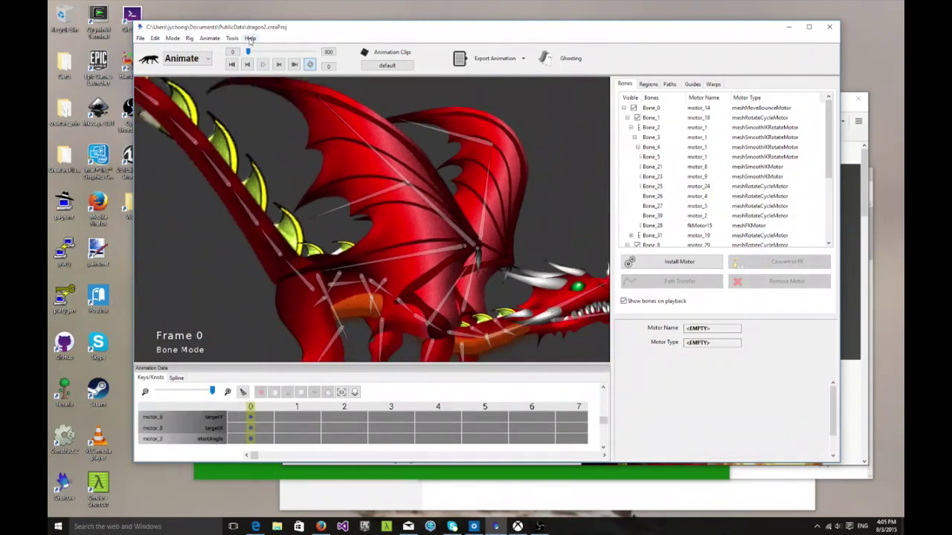
pyautogui.click(264, 65)
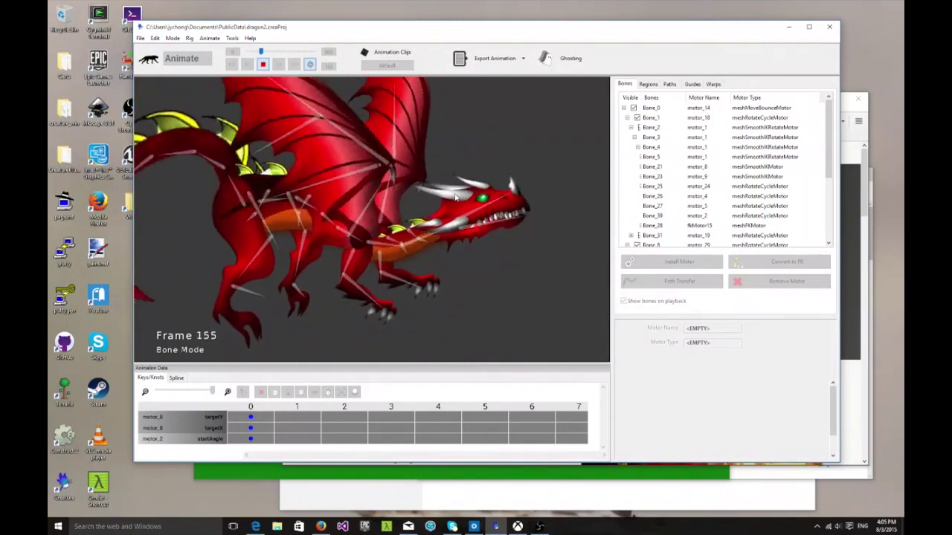
pyautogui.click(263, 65)
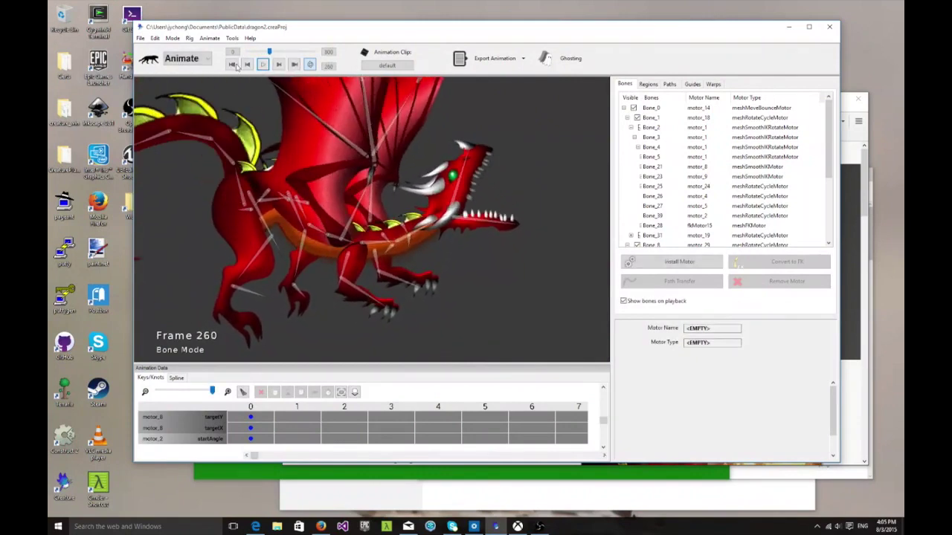
pyautogui.click(232, 65)
pyautogui.moveTo(440, 157); pyautogui.dragTo(479, 169, button='middle')
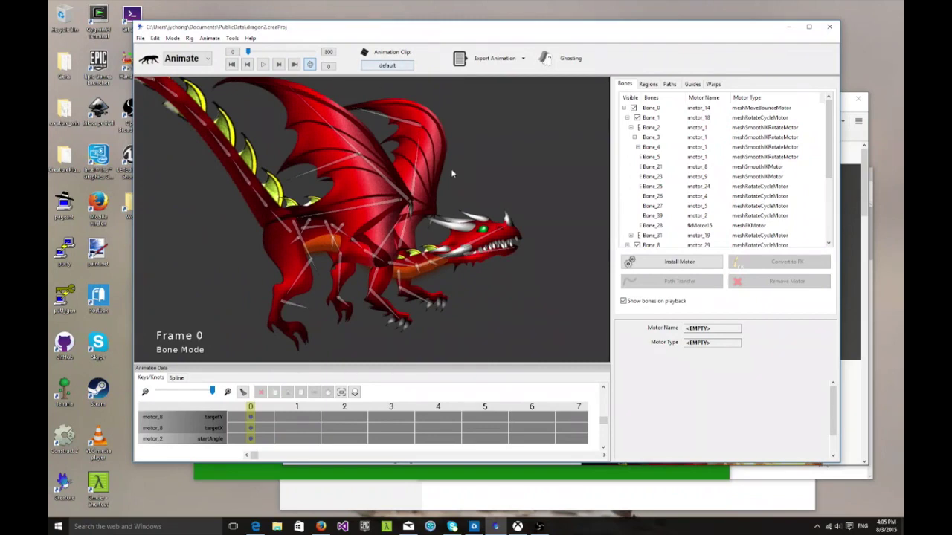
# Load the ground_fire animation clip onto the dragon
pyautogui.click(387, 66)
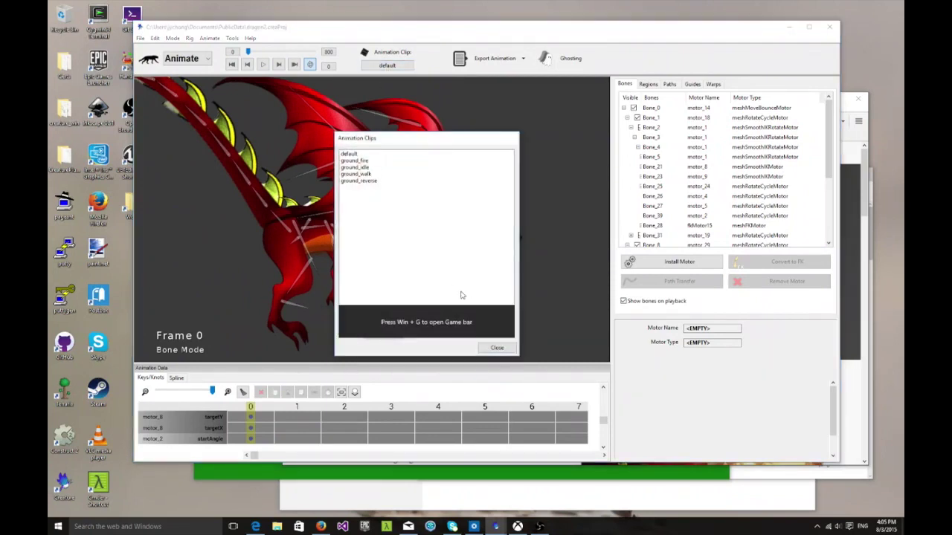
pyautogui.click(508, 312)
pyautogui.click(364, 162)
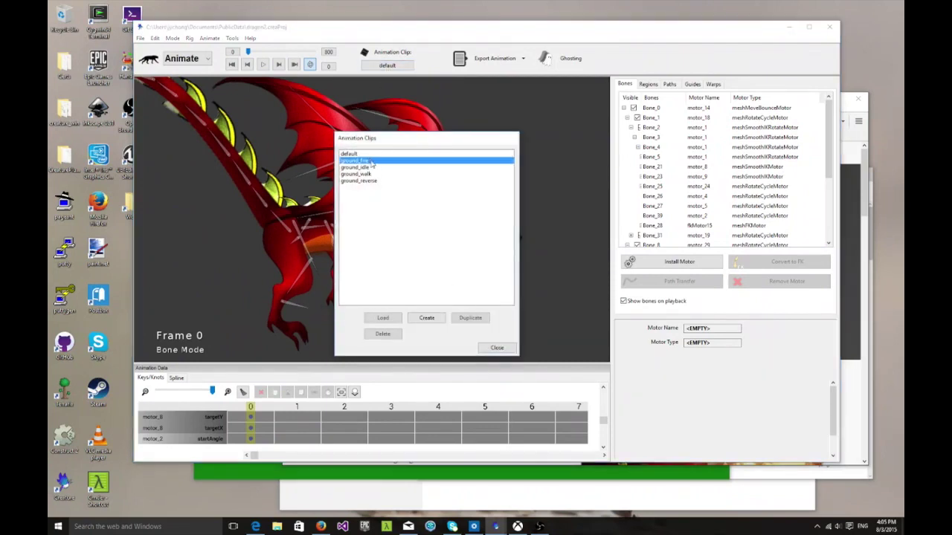
pyautogui.click(382, 317)
pyautogui.click(481, 246)
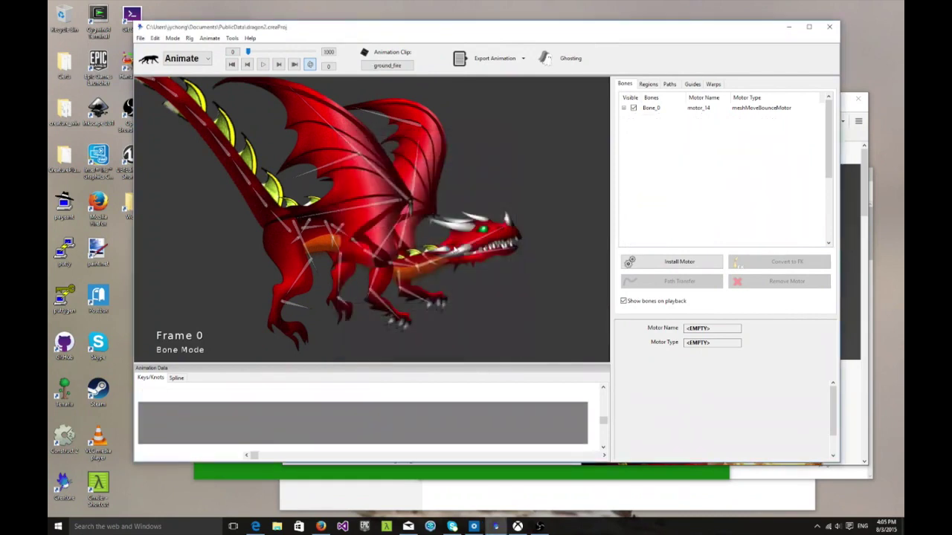
# Play the ground_fire clip, rewind partway to replay the fire-breathing motion, and return to frame 0
pyautogui.click(264, 64)
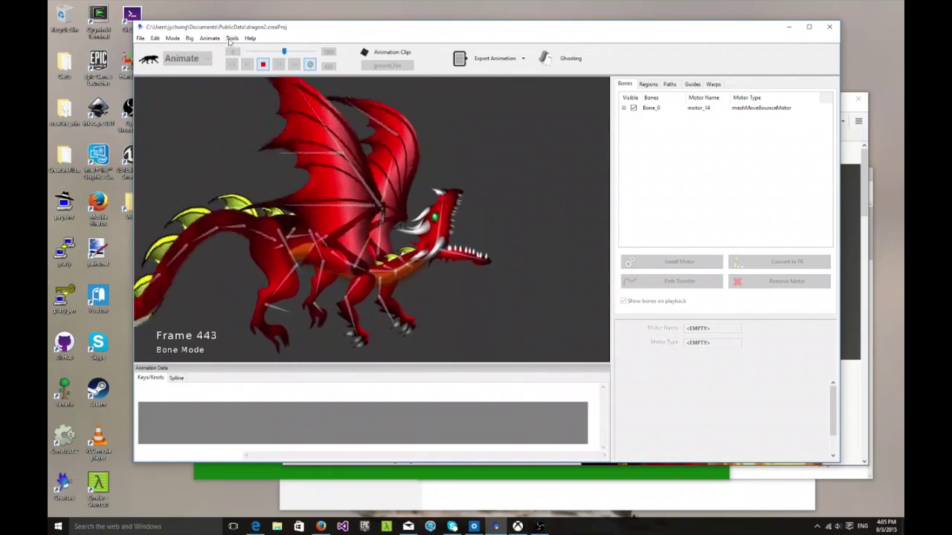
pyautogui.click(264, 64)
pyautogui.moveTo(288, 52); pyautogui.dragTo(264, 54)
pyautogui.click(265, 65)
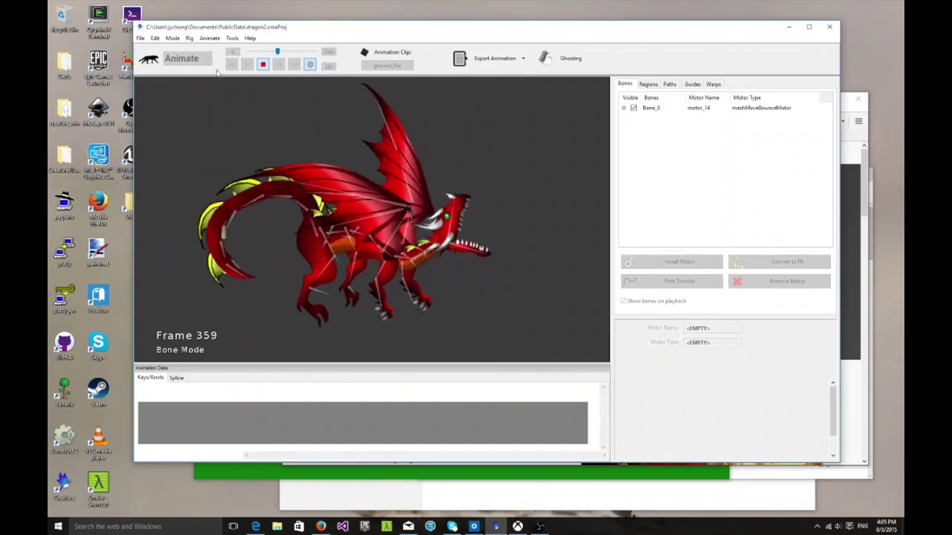
pyautogui.click(263, 65)
pyautogui.click(232, 65)
# Load the ground_walk animation clip onto the dragon
pyautogui.click(391, 67)
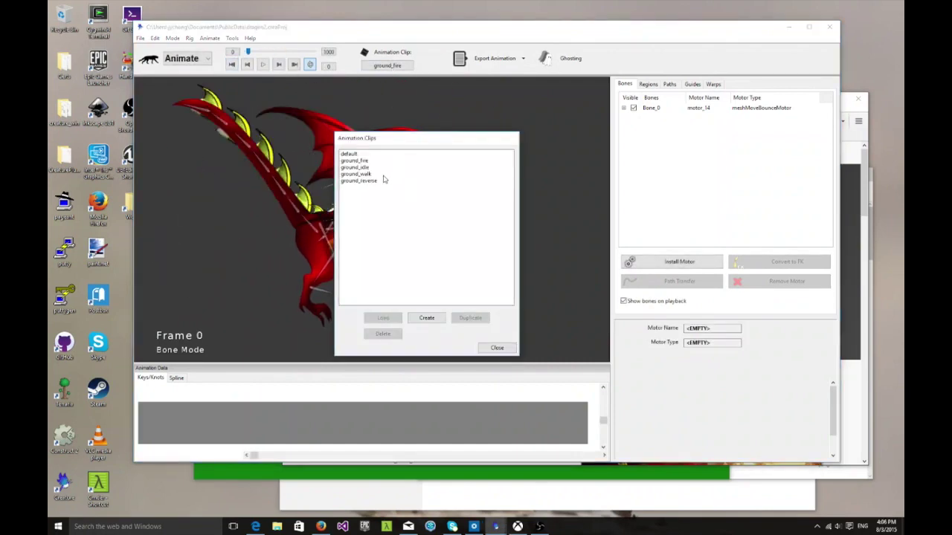
pyautogui.click(359, 174)
pyautogui.click(383, 317)
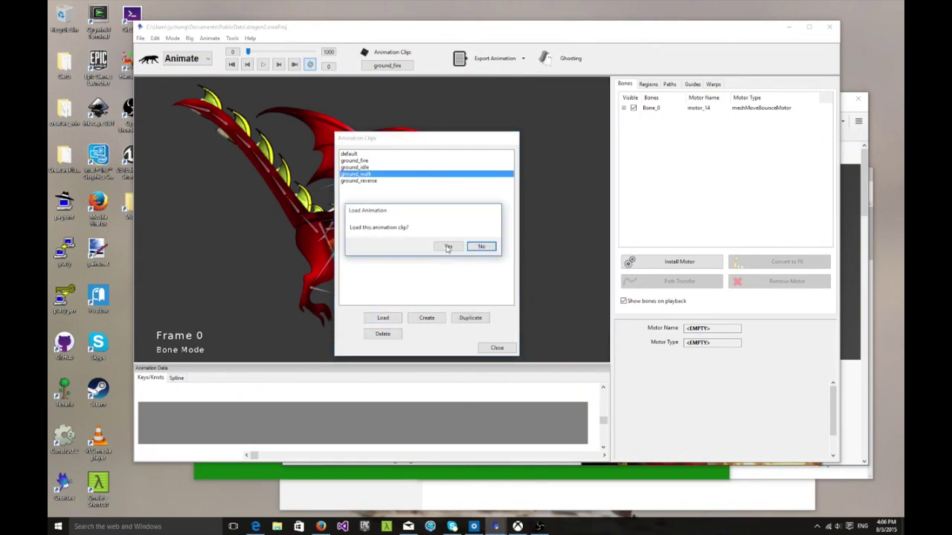
pyautogui.click(448, 248)
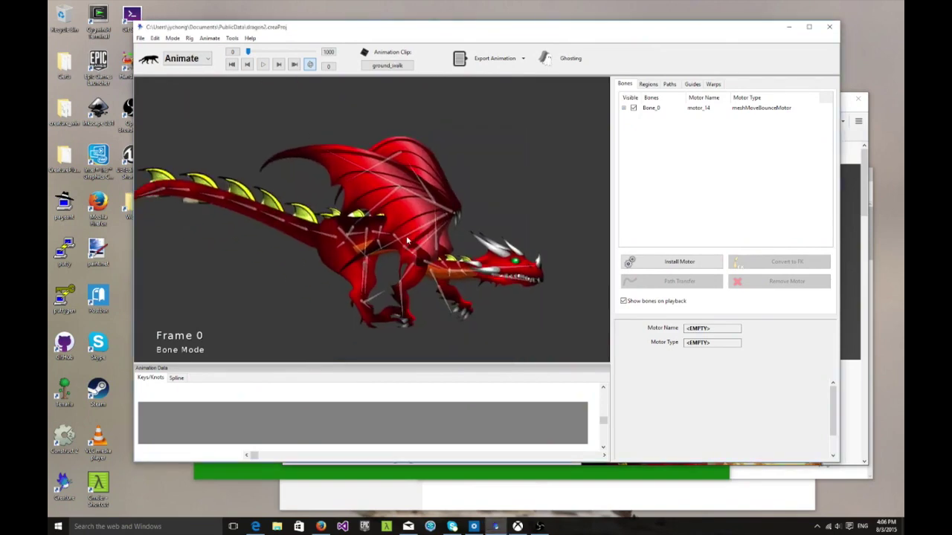
# Play the ground_walk clip to watch the whole dragon walk, and return to frame 0
pyautogui.click(271, 64)
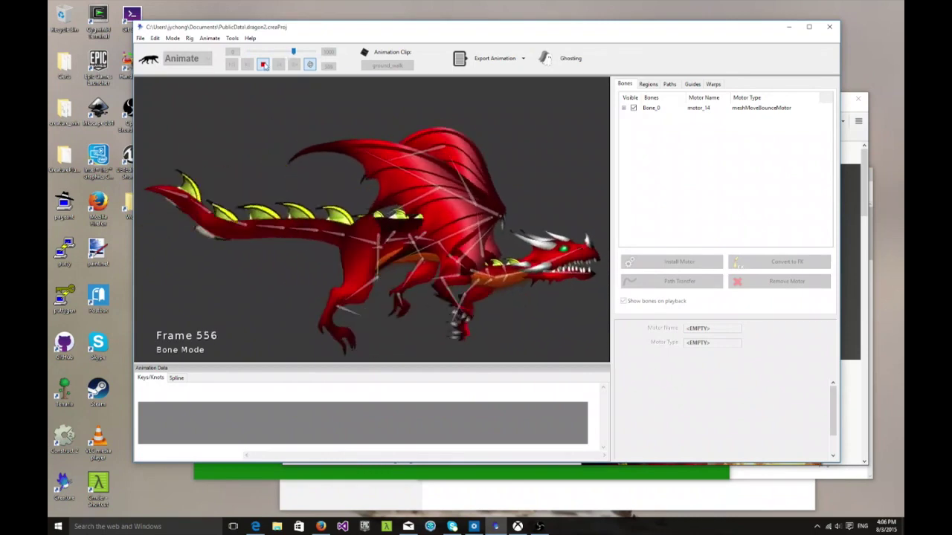
pyautogui.click(264, 65)
pyautogui.click(232, 64)
# Select the two bones of the forward-reaching front leg, Bone_23 and Bone_24, and examine the type of their shared motor
pyautogui.scroll(2, 314, 234)
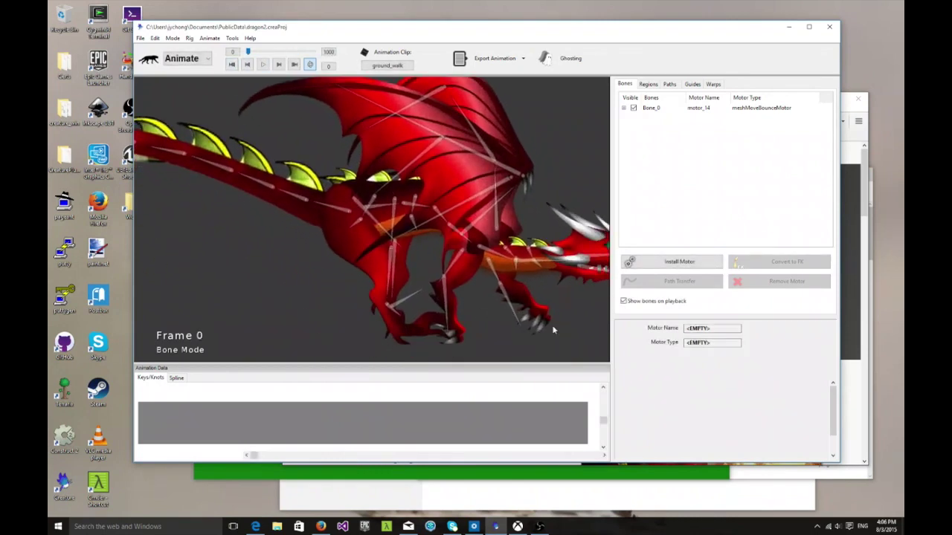
pyautogui.moveTo(552, 331); pyautogui.dragTo(439, 292, button='middle')
pyautogui.click(435, 283)
pyautogui.moveTo(497, 287); pyautogui.dragTo(445, 233, button='middle')
pyautogui.scroll(3, 481, 263)
pyautogui.click(345, 214)
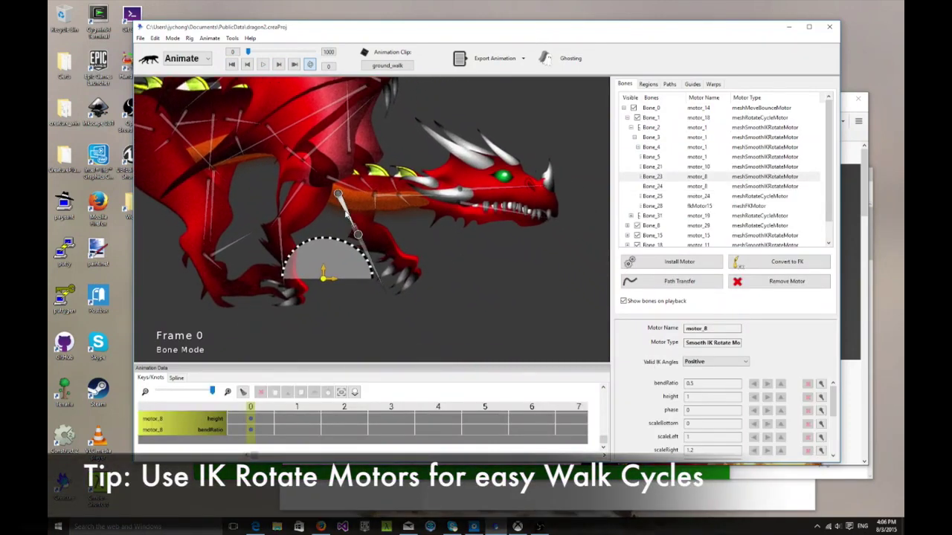
pyautogui.doubleClick(346, 214)
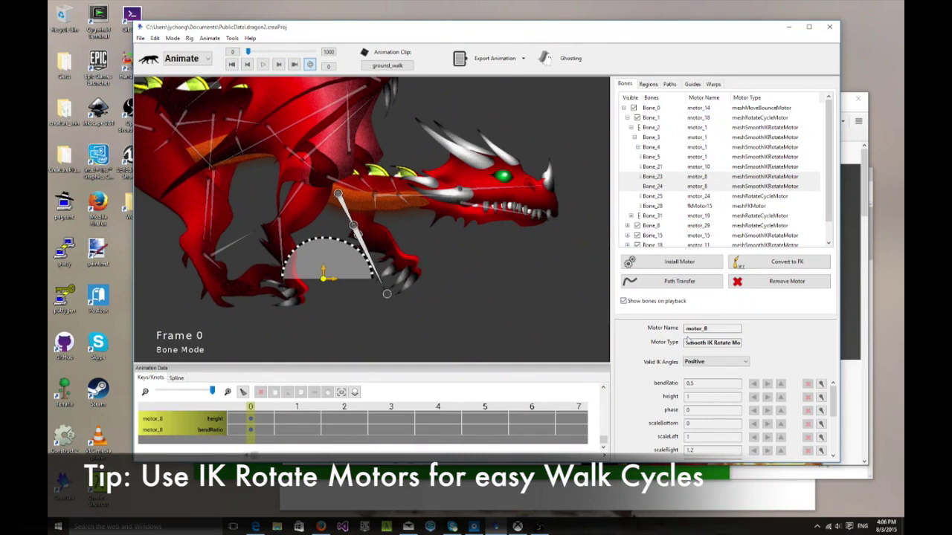
pyautogui.moveTo(712, 342); pyautogui.dragTo(660, 340)
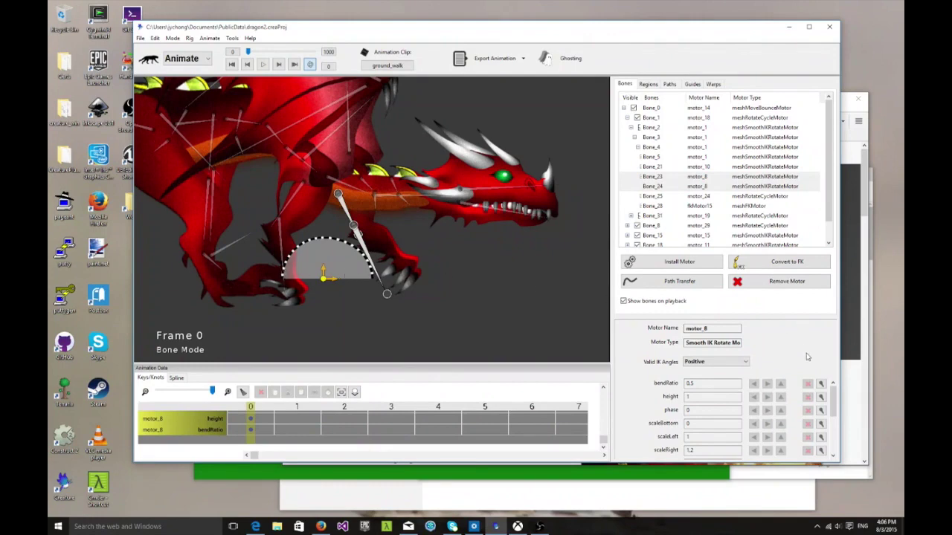
# Read the description of motor_8's scaleLeft parameter and leave its value as it is
pyautogui.moveTo(836, 401); pyautogui.dragTo(835, 409)
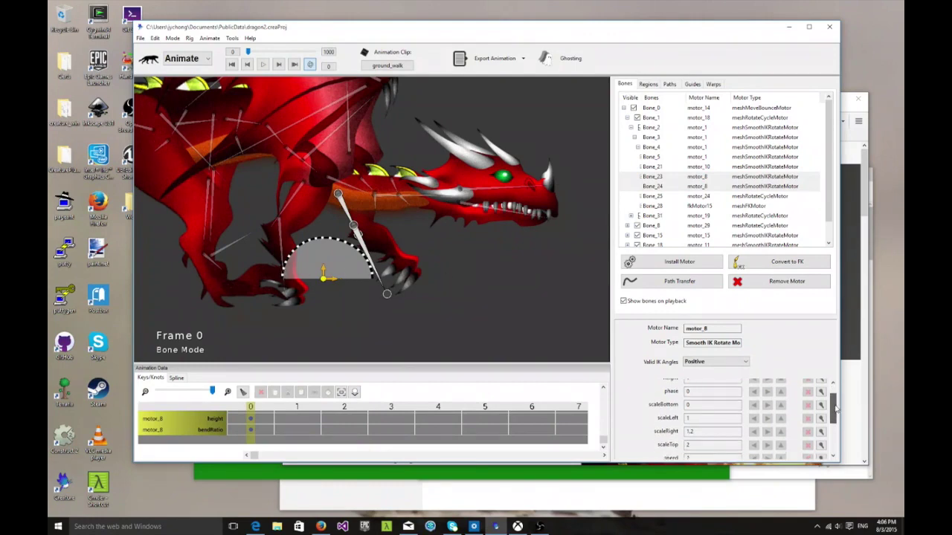
pyautogui.click(685, 419)
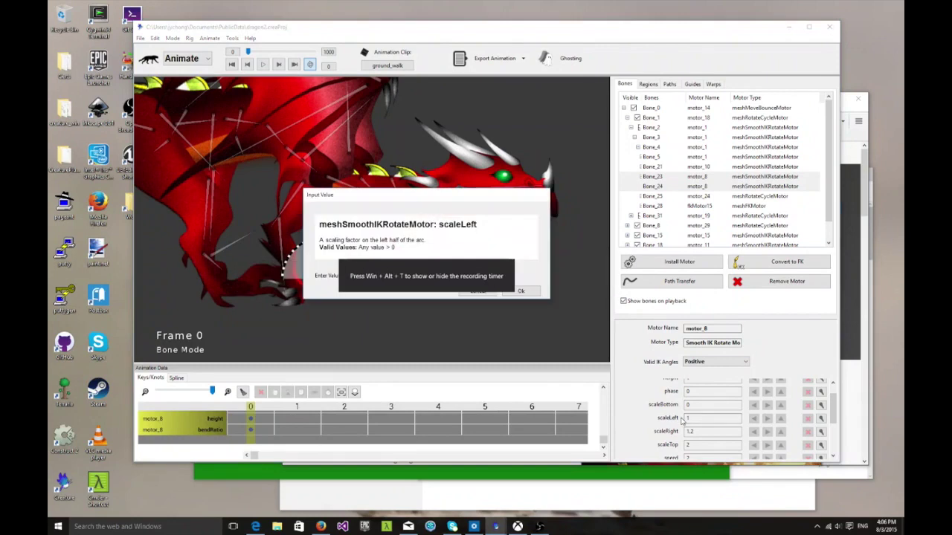
pyautogui.click(486, 290)
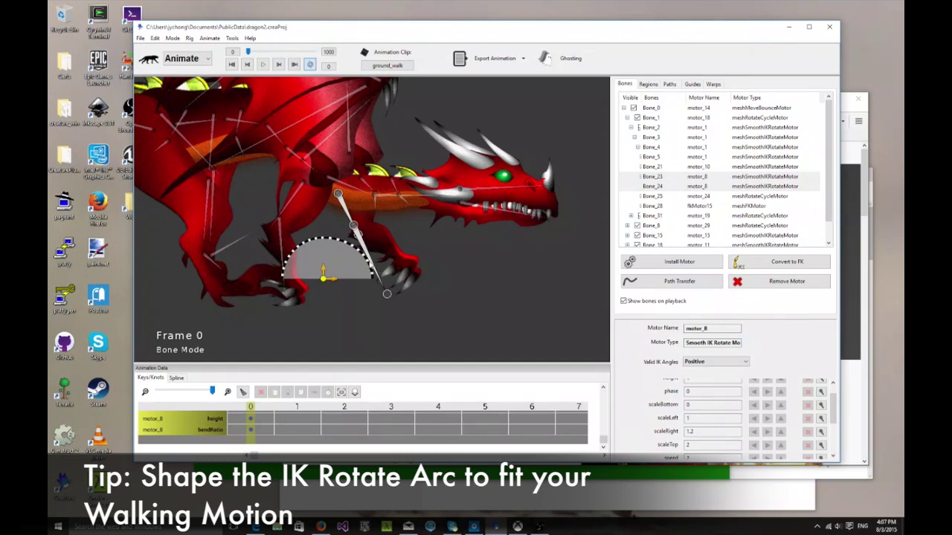
# Play the walk with the forward front leg's bones selected to watch their motion, return to frame 0 and clear the selection
pyautogui.click(262, 65)
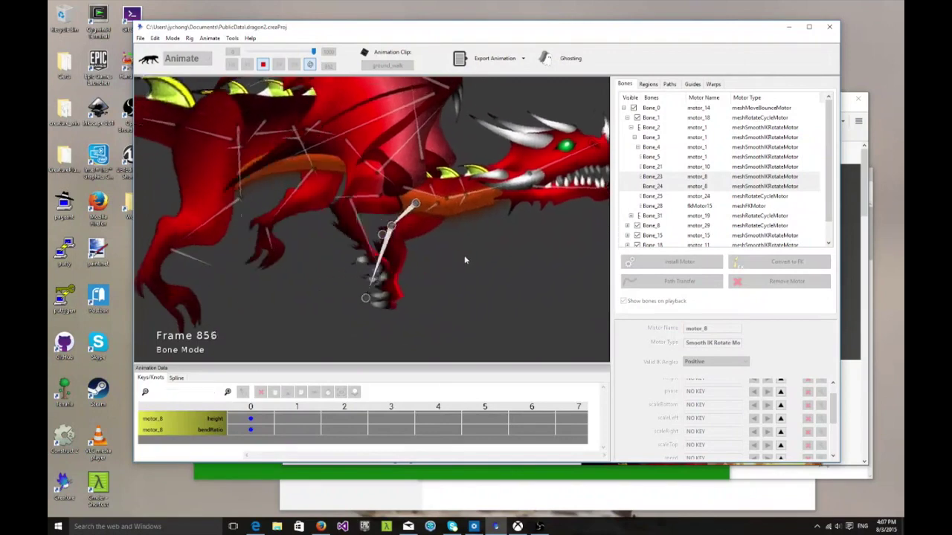
pyautogui.click(263, 64)
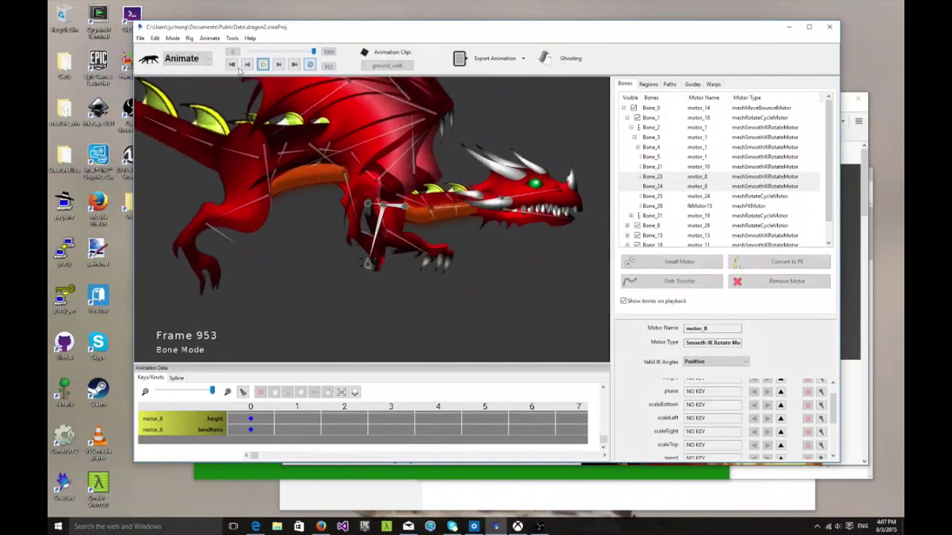
pyautogui.click(506, 262)
# Alternate between the upper bones of the two front legs to compare the arcs and phases of motor_10 and motor_8
pyautogui.scroll(3, 506, 262)
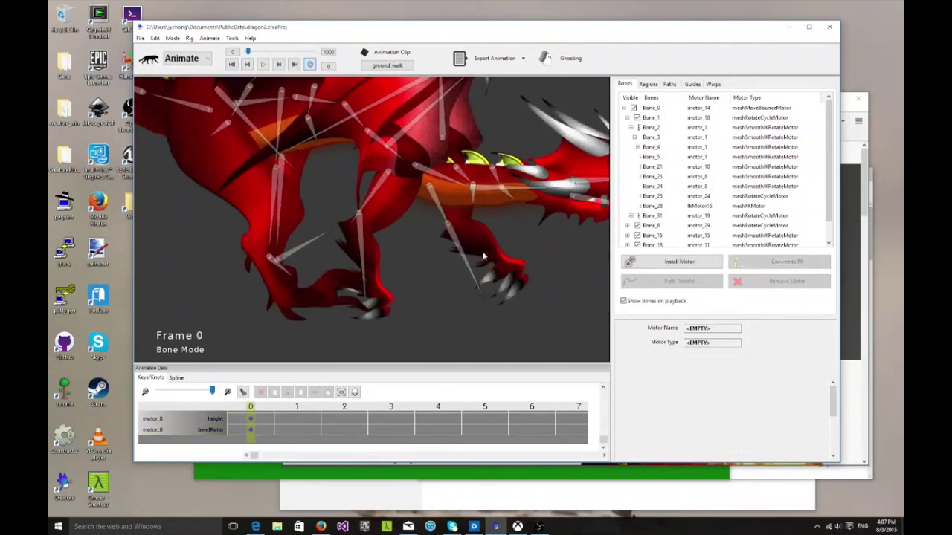
pyautogui.click(382, 281)
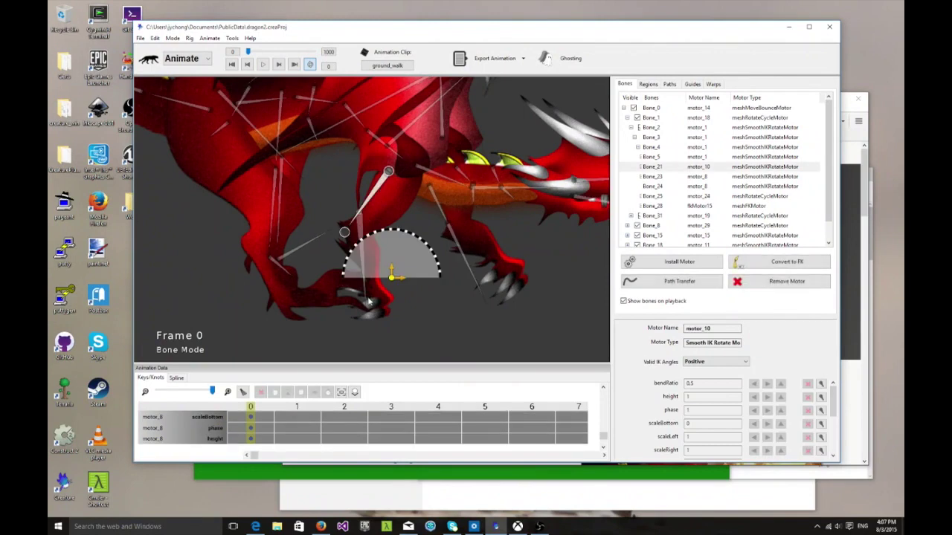
pyautogui.click(366, 301)
pyautogui.click(378, 185)
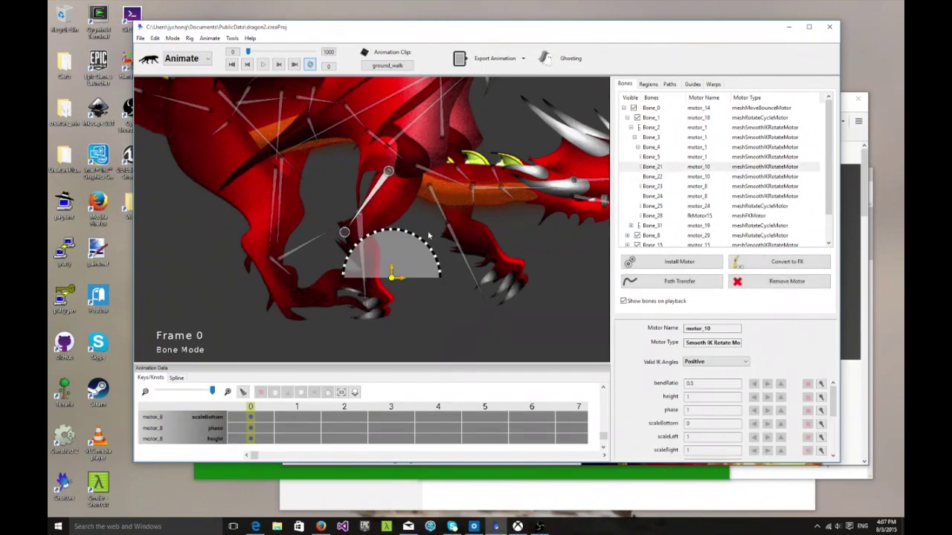
pyautogui.click(442, 212)
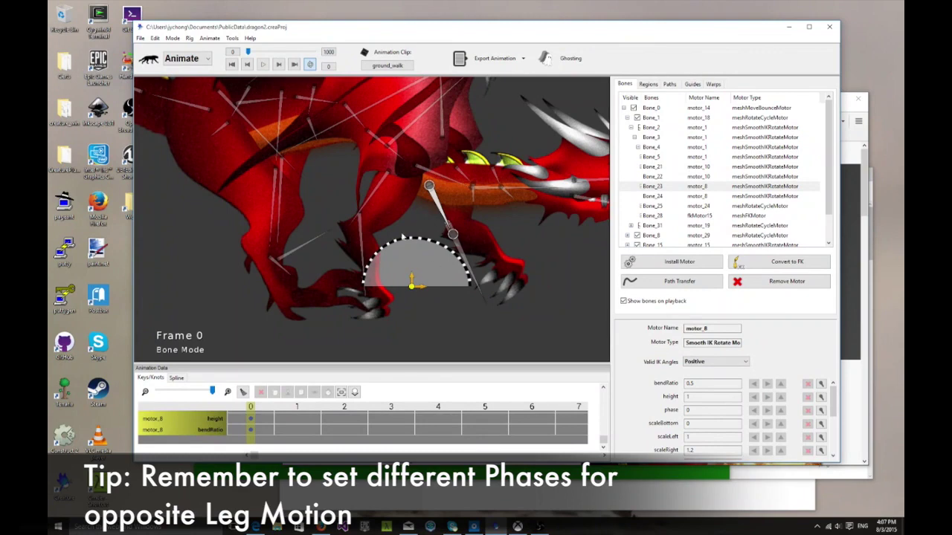
pyautogui.click(373, 192)
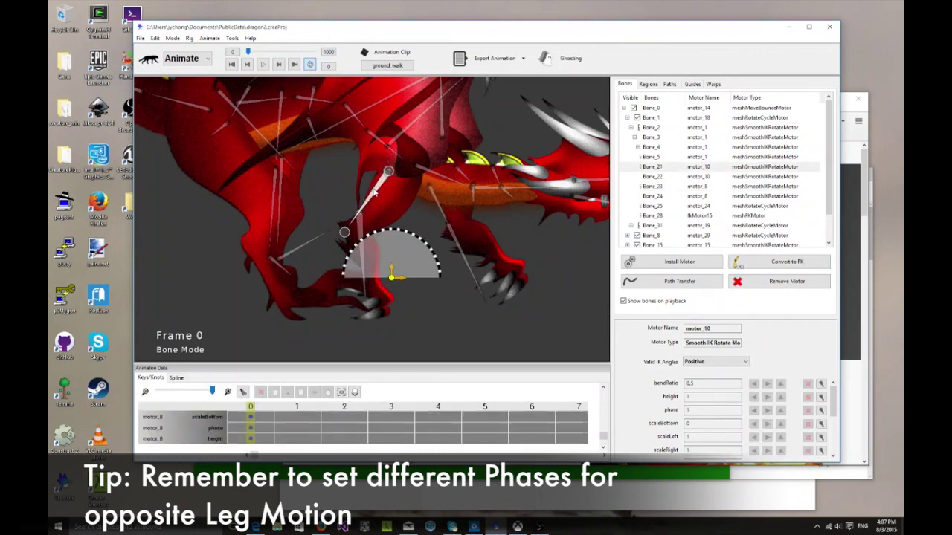
# Read the description of motor_10's phase parameter and cancel without entering a new value
pyautogui.doubleClick(711, 412)
pyautogui.click(477, 290)
pyautogui.doubleClick(688, 409)
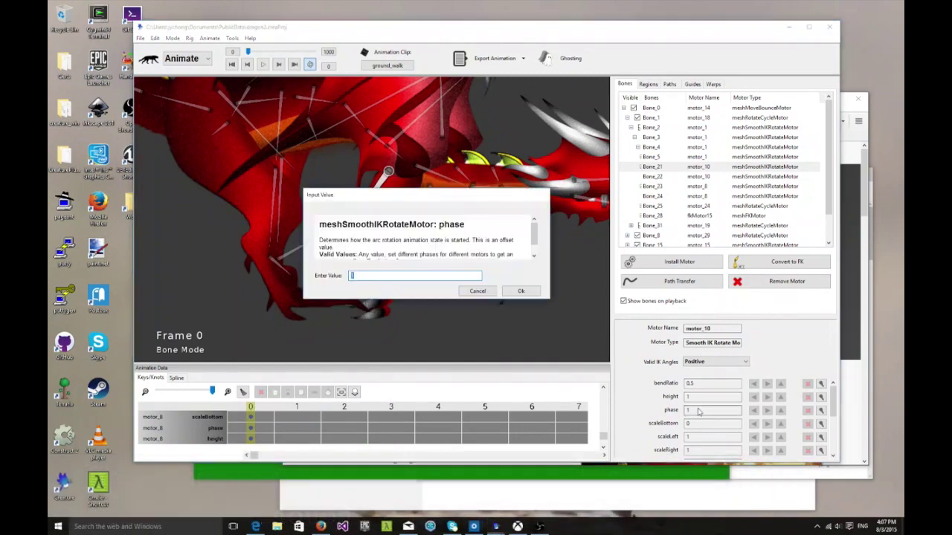
pyautogui.moveTo(433, 191); pyautogui.dragTo(443, 306)
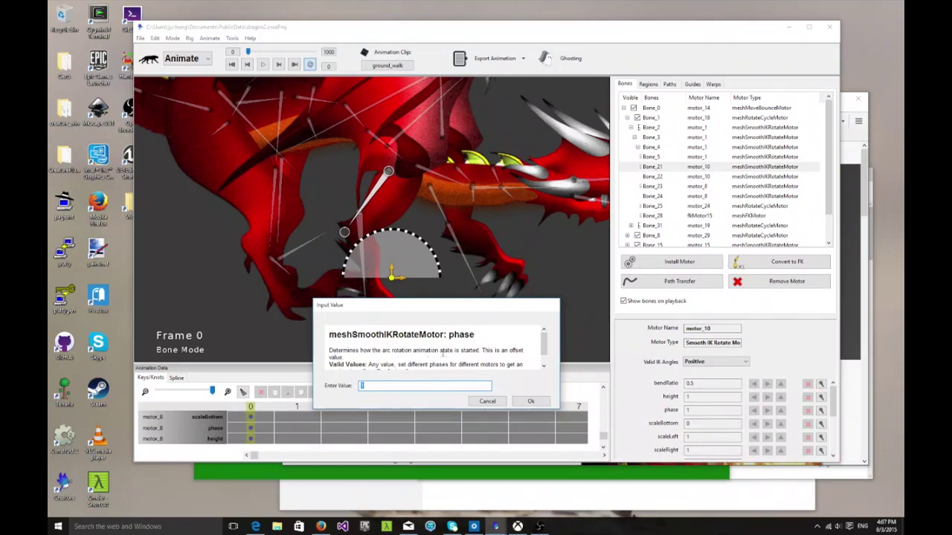
pyautogui.click(487, 401)
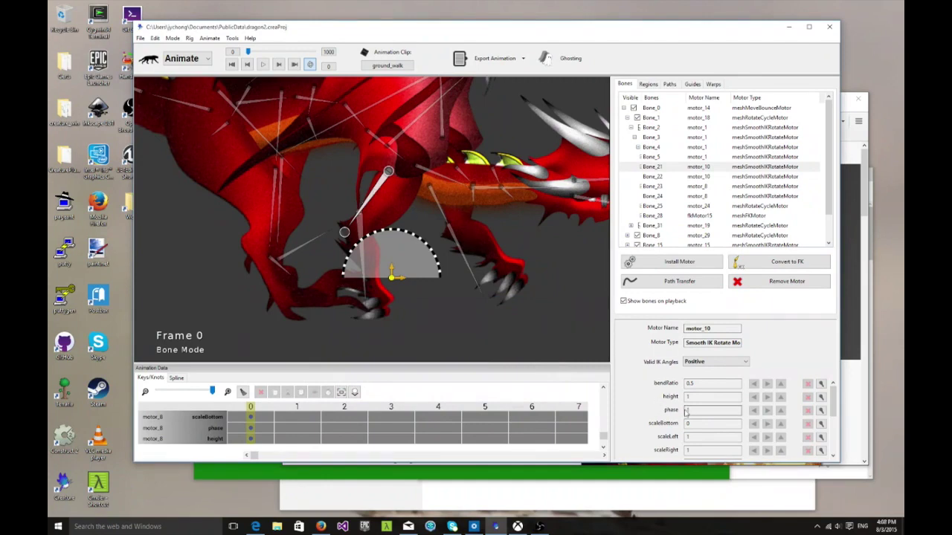
# Compare the front legs' motors, set motor_10's phase to 0, and play the walk to check how both front legs move
pyautogui.click(437, 210)
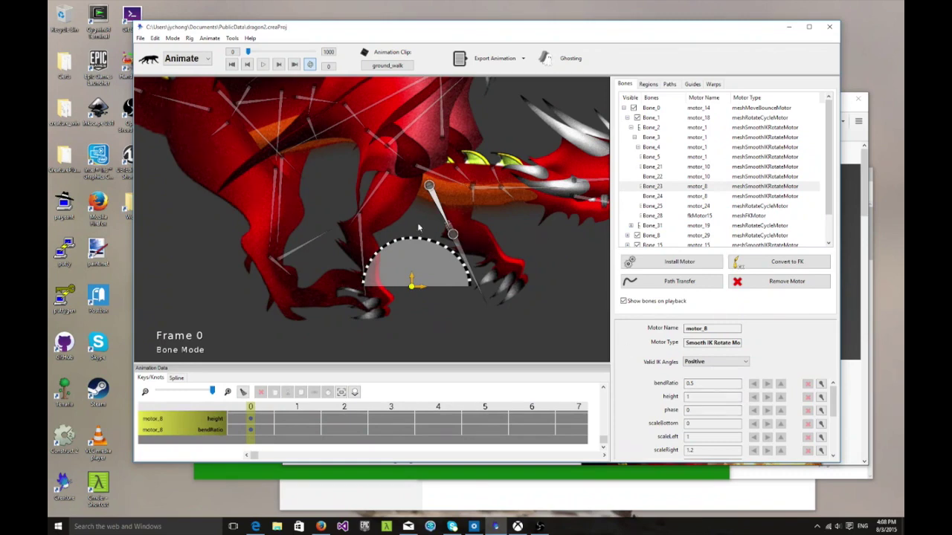
pyautogui.click(375, 193)
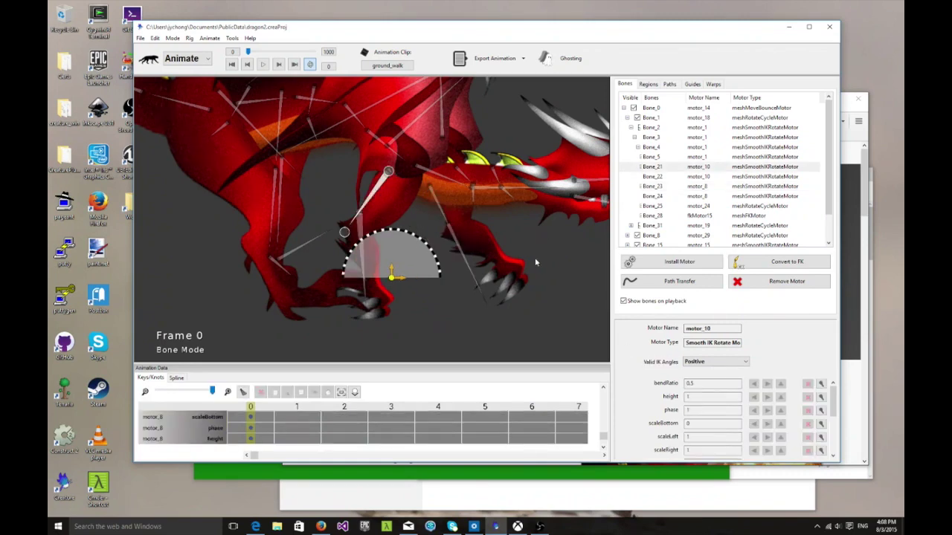
pyautogui.click(734, 410)
pyautogui.press('Return')
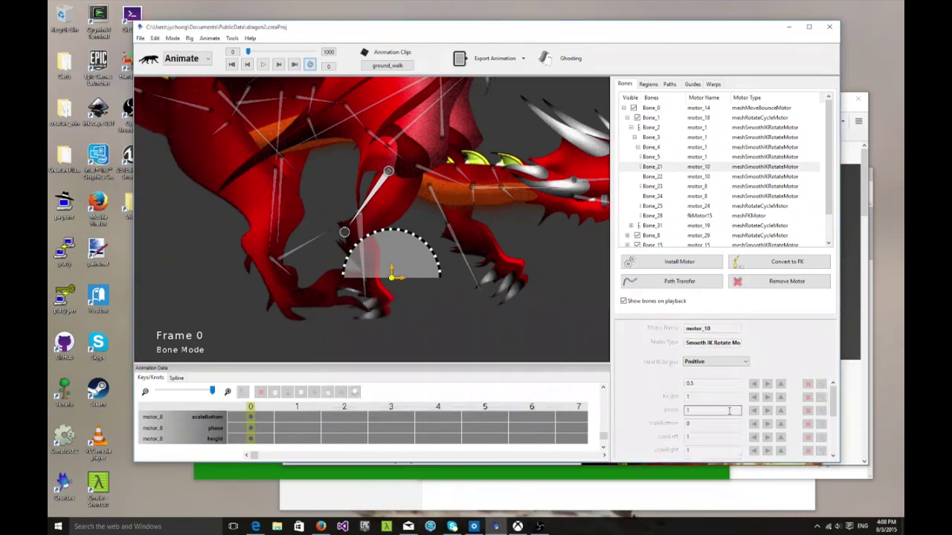
pyautogui.click(263, 65)
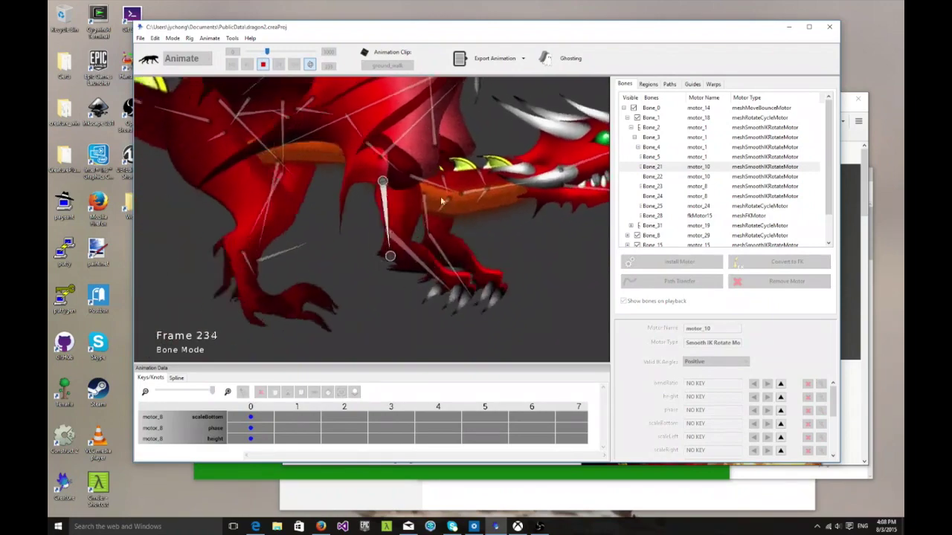
pyautogui.click(263, 65)
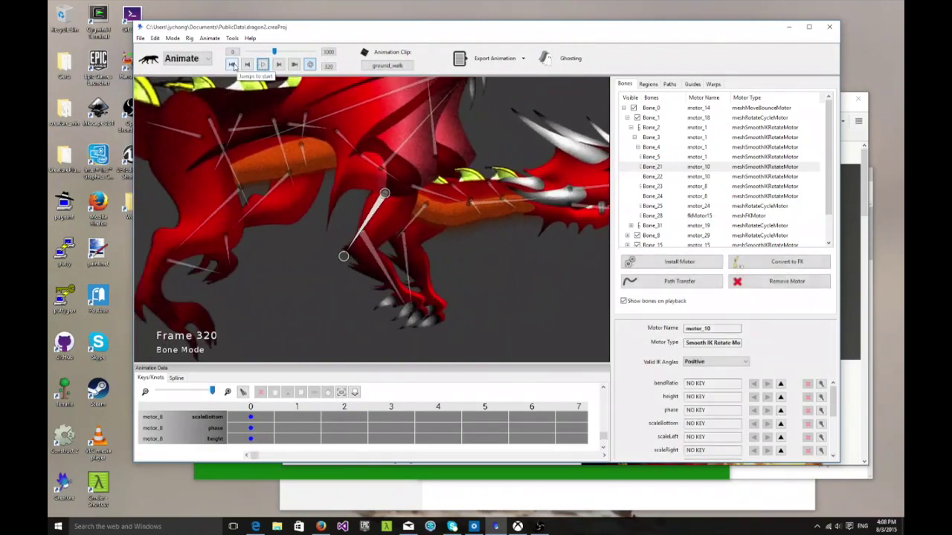
# Set the phase of motor_10 on the front leg's Bone_21 back to 1
pyautogui.click(406, 209)
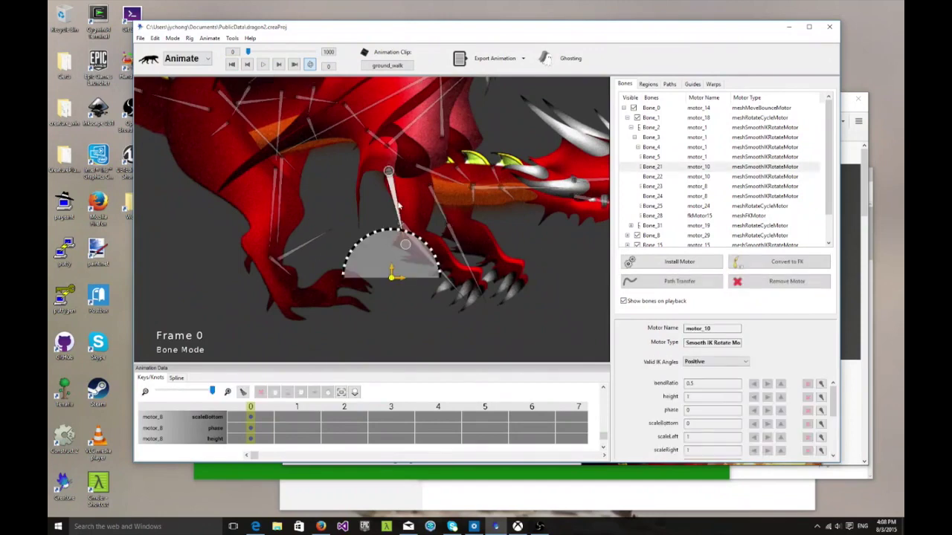
pyautogui.doubleClick(727, 411)
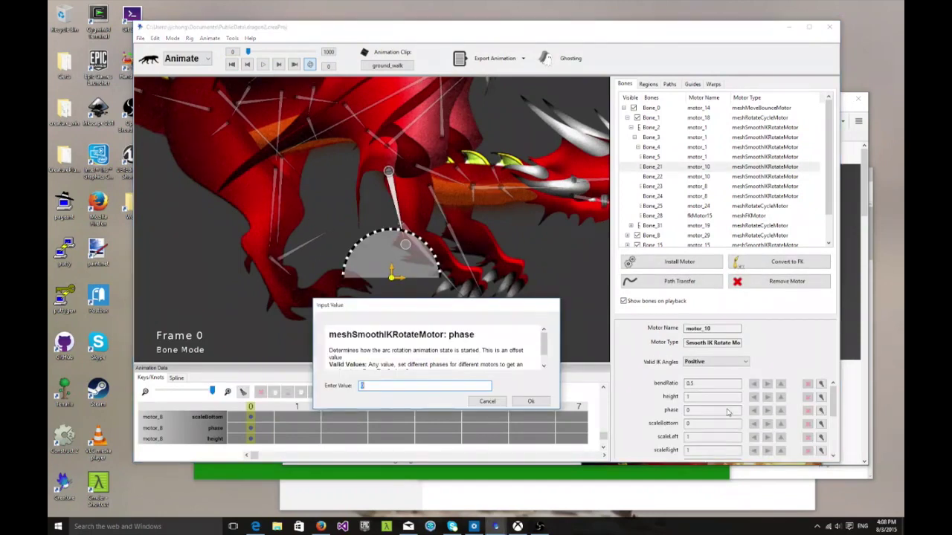
pyautogui.write('1')
pyautogui.press('Return')
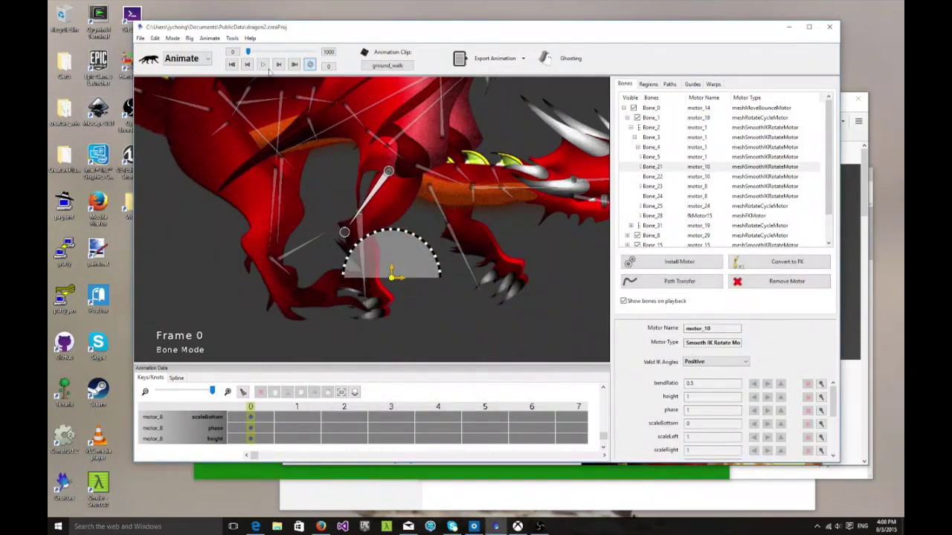
# Play the walk to check the alternating motion of the front legs, and return to frame 0
pyautogui.click(263, 65)
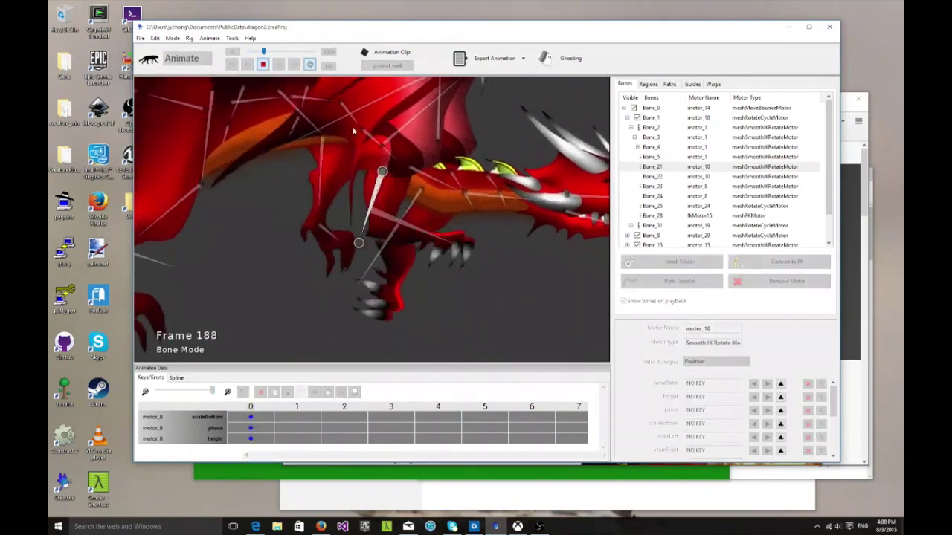
pyautogui.click(263, 64)
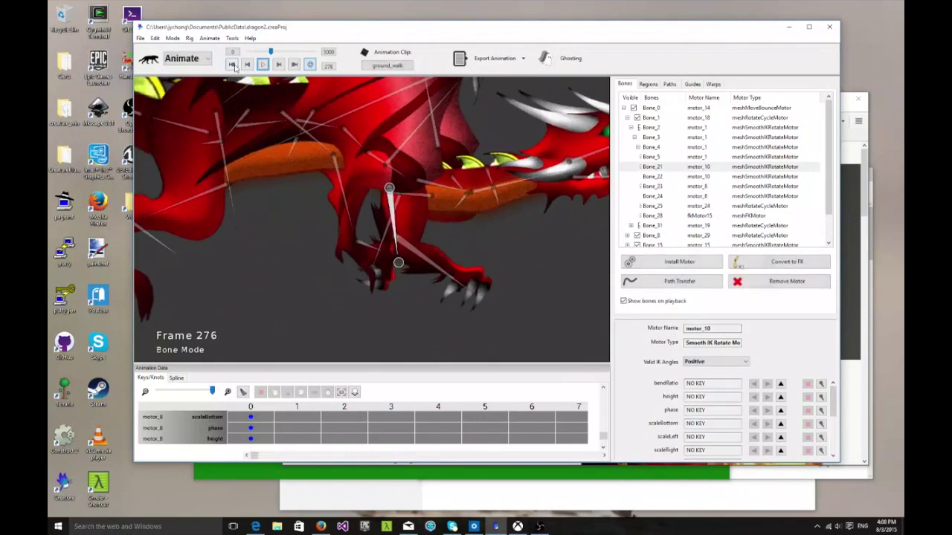
pyautogui.click(234, 66)
# Clear the bone selection and play the ground_walk clip to watch the whole dragon, returning to frame 0
pyautogui.scroll(1, 311, 221)
pyautogui.scroll(-3, 311, 217)
pyautogui.click(333, 201)
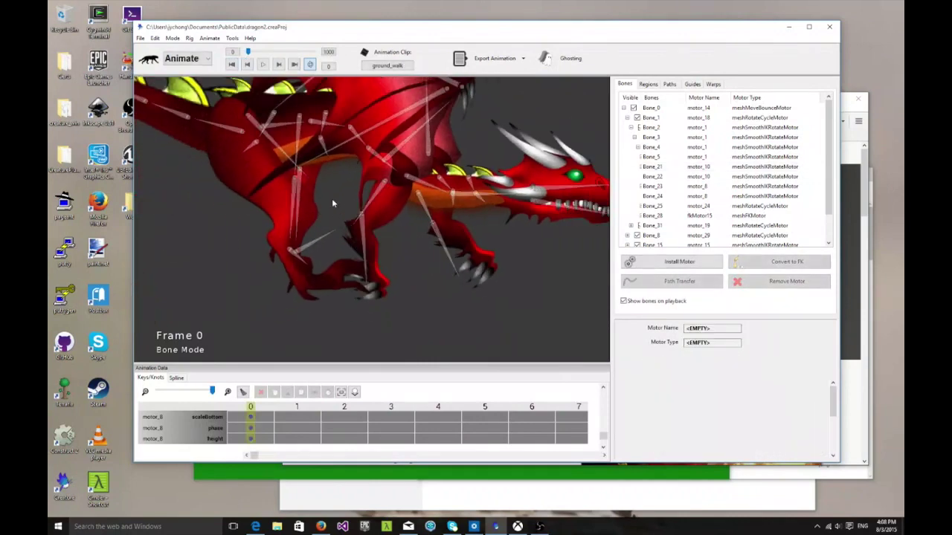
pyautogui.click(263, 66)
pyautogui.scroll(-4, 394, 229)
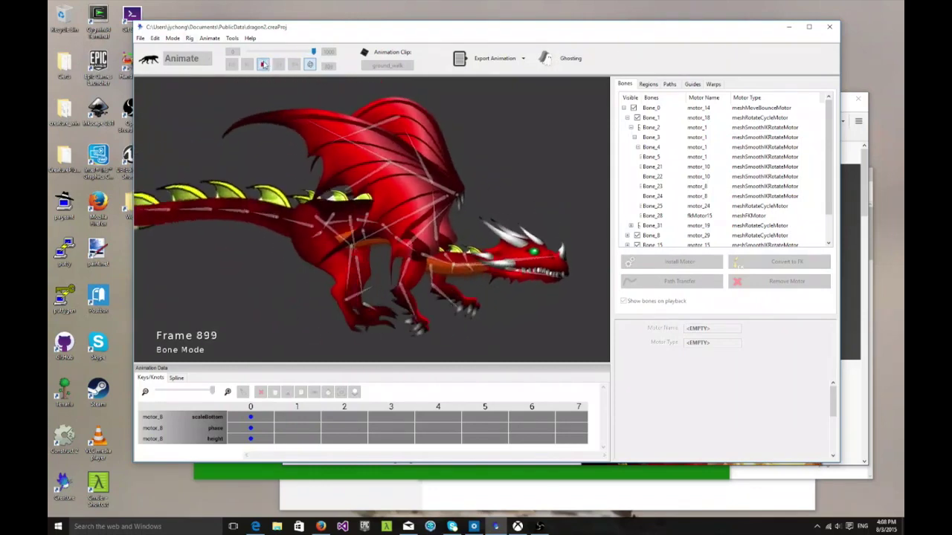
pyautogui.click(263, 64)
# Inspect the wing bone's Rotate Cycle Motor, play the ground_walk clip to watch the wing and body motion, and return to frame 0
pyautogui.scroll(3, 501, 117)
pyautogui.click(445, 158)
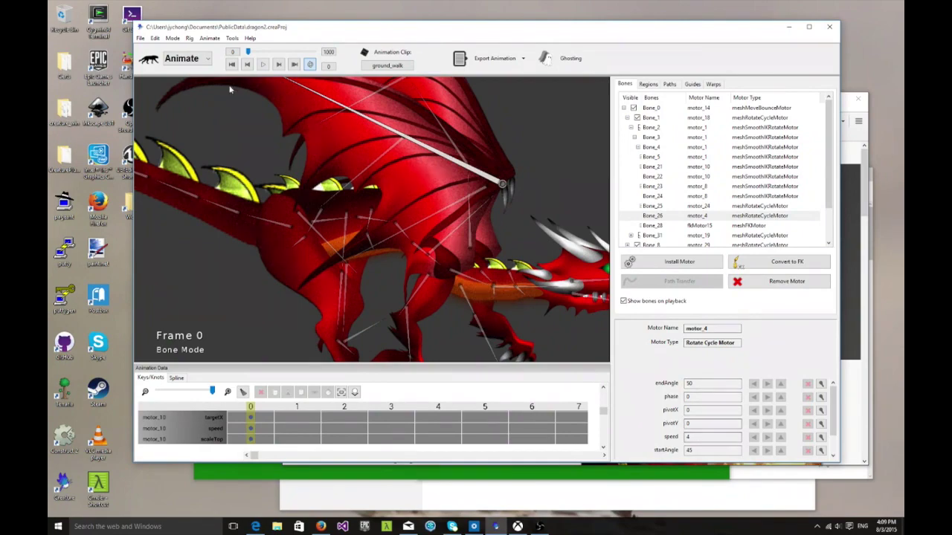
pyautogui.click(263, 66)
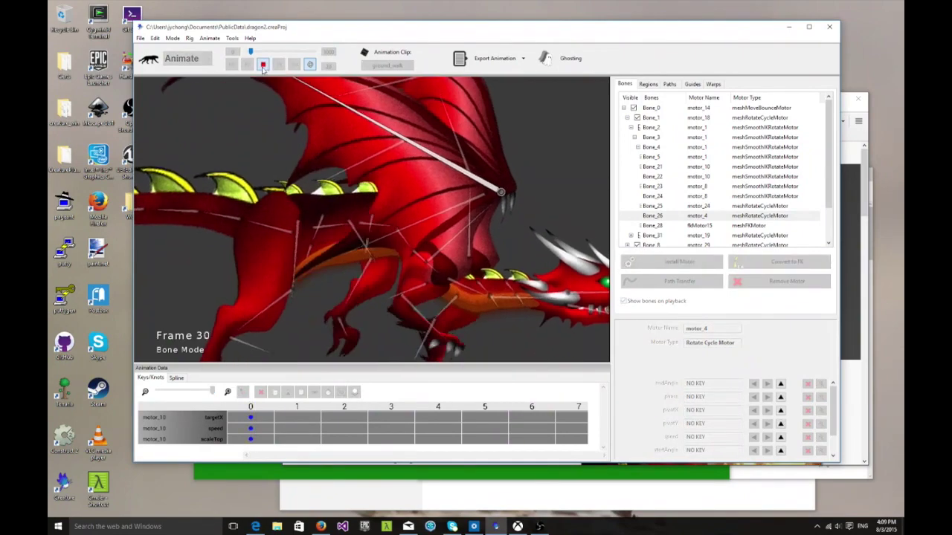
pyautogui.scroll(-3, 427, 248)
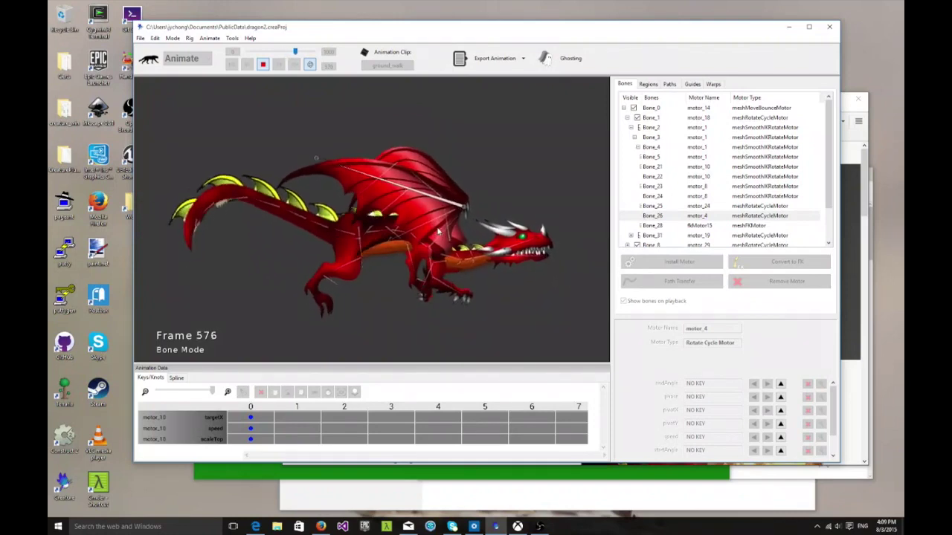
pyautogui.moveTo(510, 241); pyautogui.dragTo(465, 236, button='middle')
pyautogui.scroll(5, 458, 235)
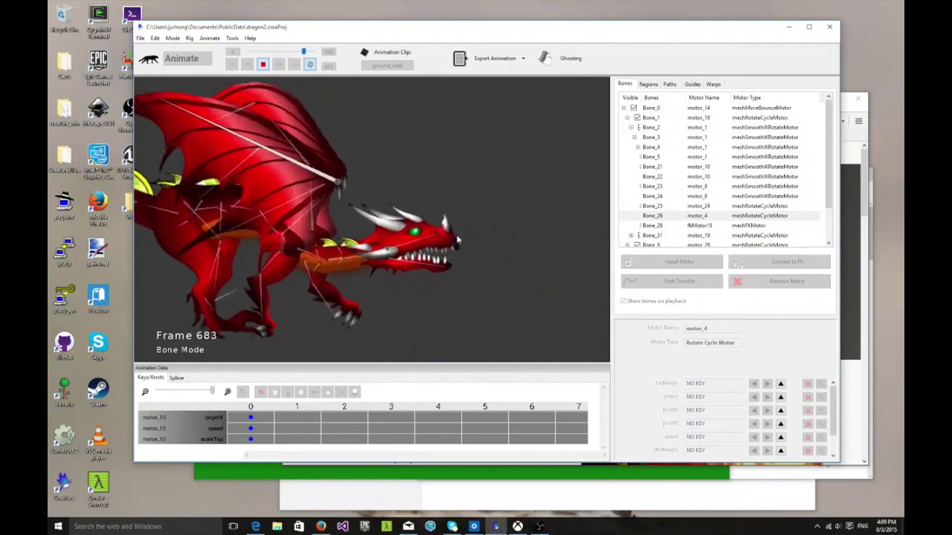
pyautogui.scroll(4, 457, 235)
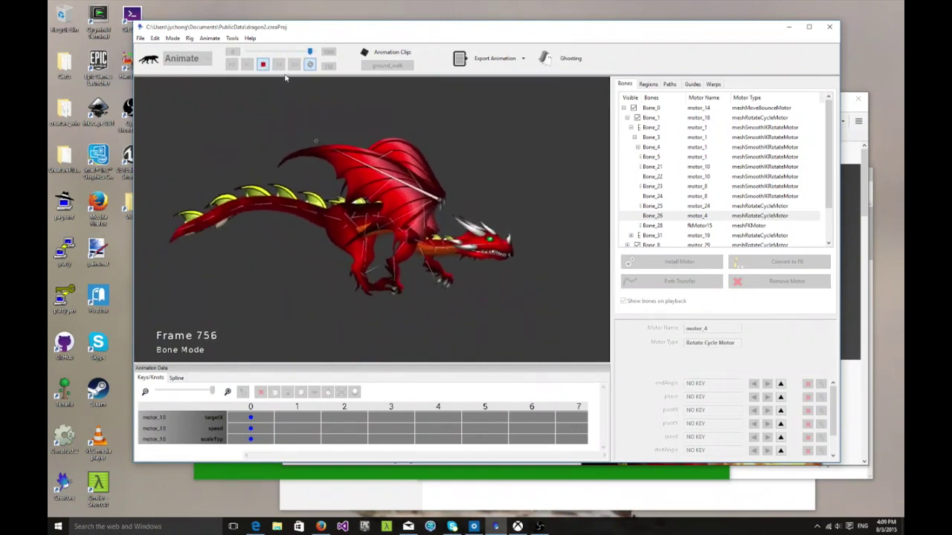
pyautogui.click(262, 64)
pyautogui.click(232, 64)
# Load the ground_reverse animation clip, play it to watch the dragon walk backwards, and return to frame 0
pyautogui.click(394, 66)
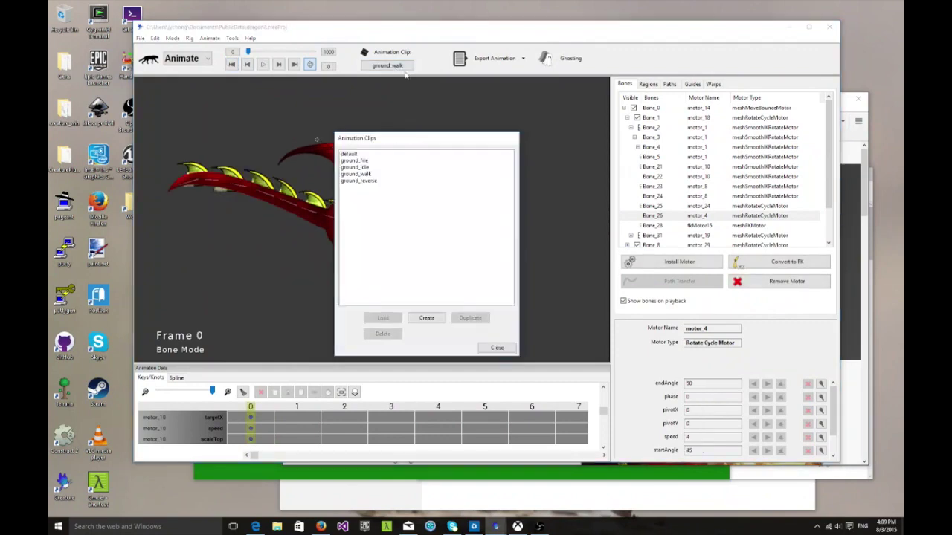
pyautogui.click(394, 179)
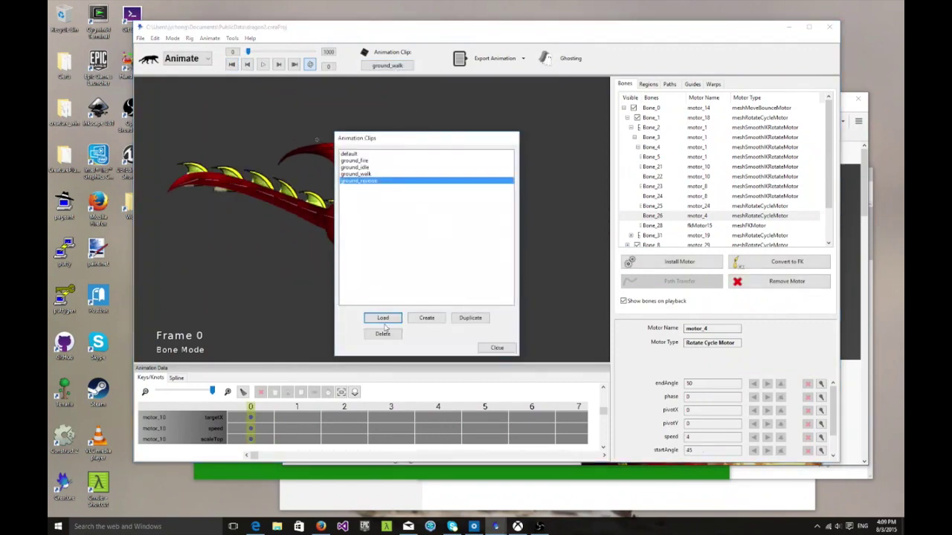
pyautogui.click(383, 319)
pyautogui.click(448, 247)
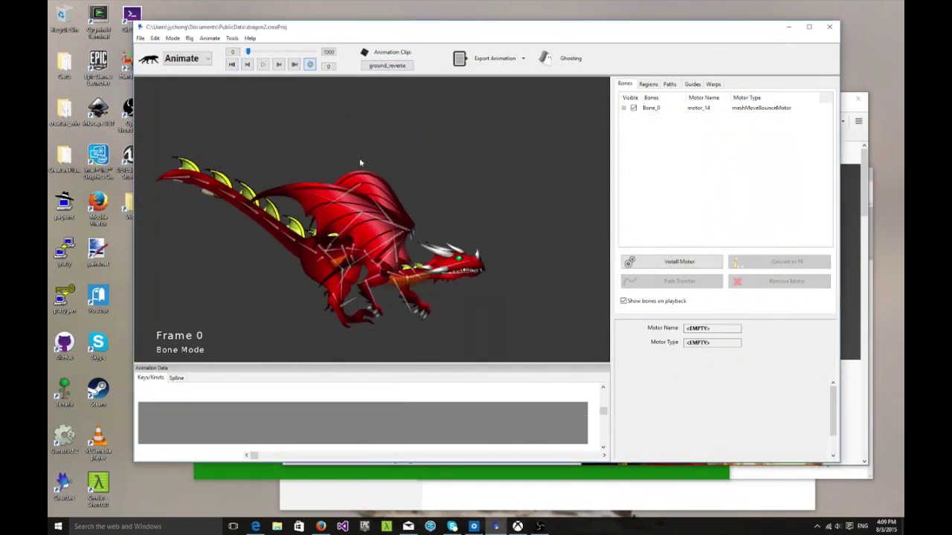
pyautogui.click(265, 65)
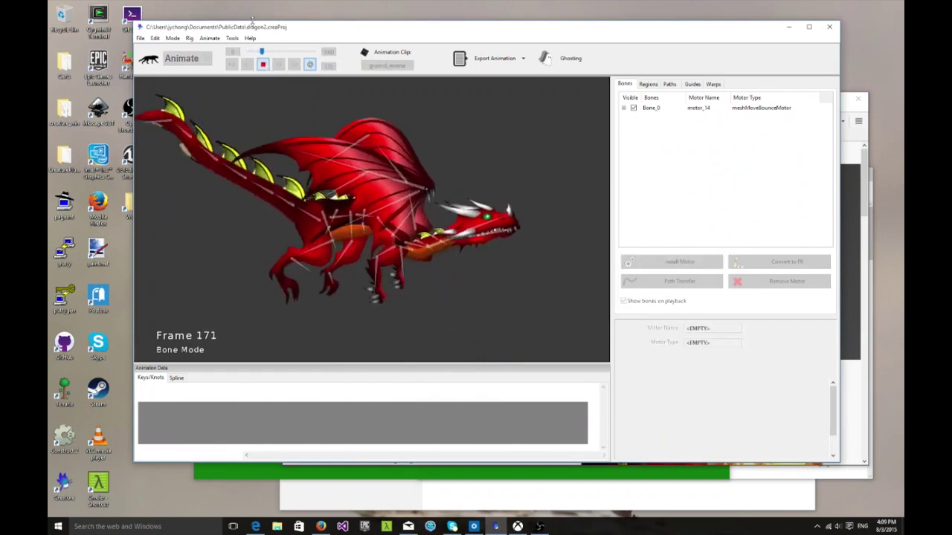
pyautogui.click(232, 66)
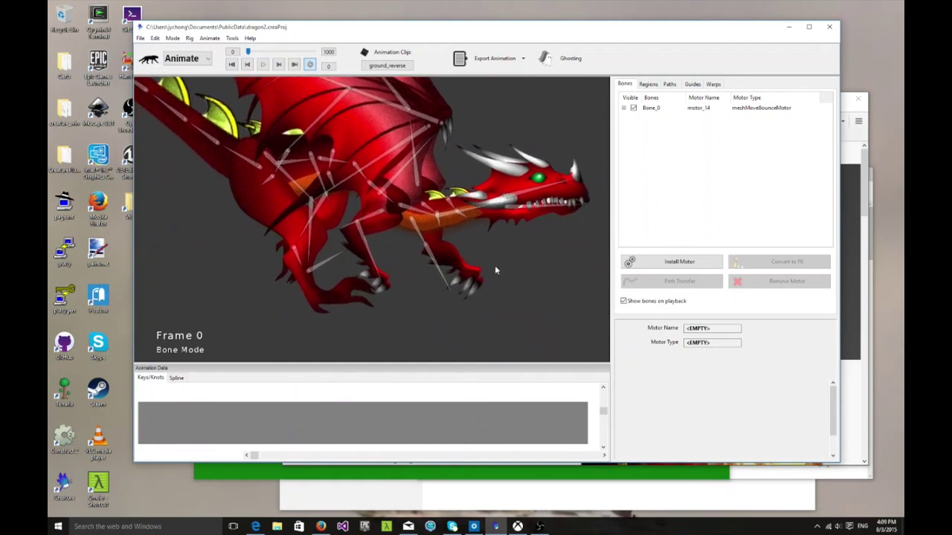
# Compare the settings, including speed, of motor_8 and motor_10 on the two front legs, and replay the ground_reverse clip
pyautogui.click(441, 277)
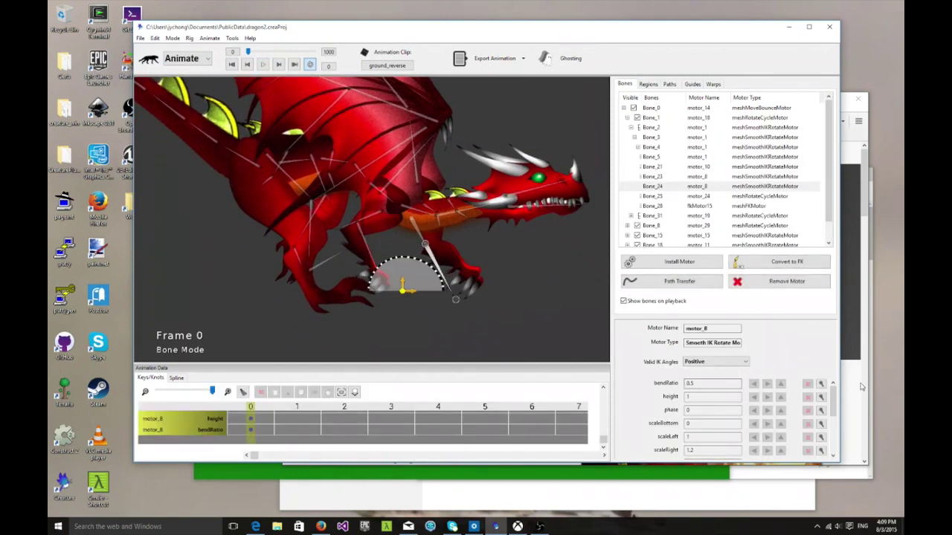
pyautogui.moveTo(836, 408); pyautogui.dragTo(827, 435)
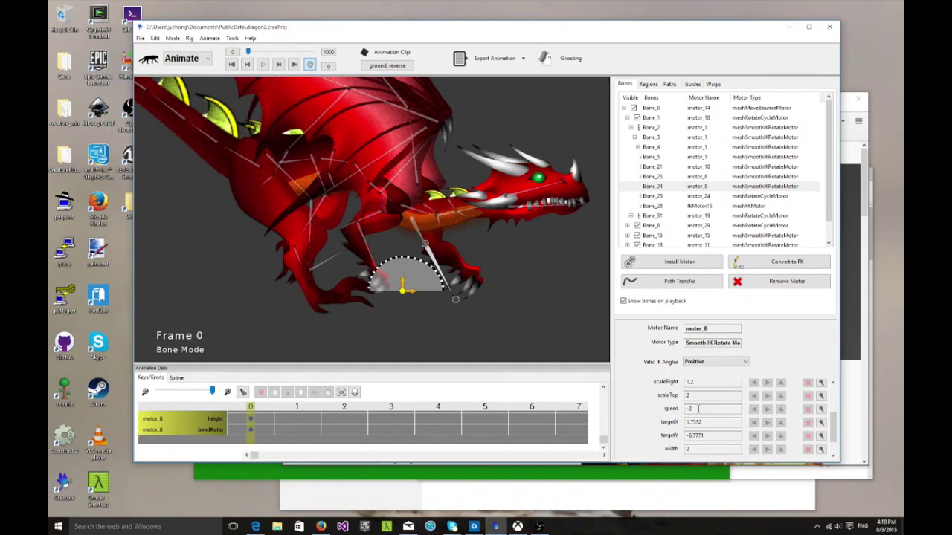
pyautogui.click(372, 243)
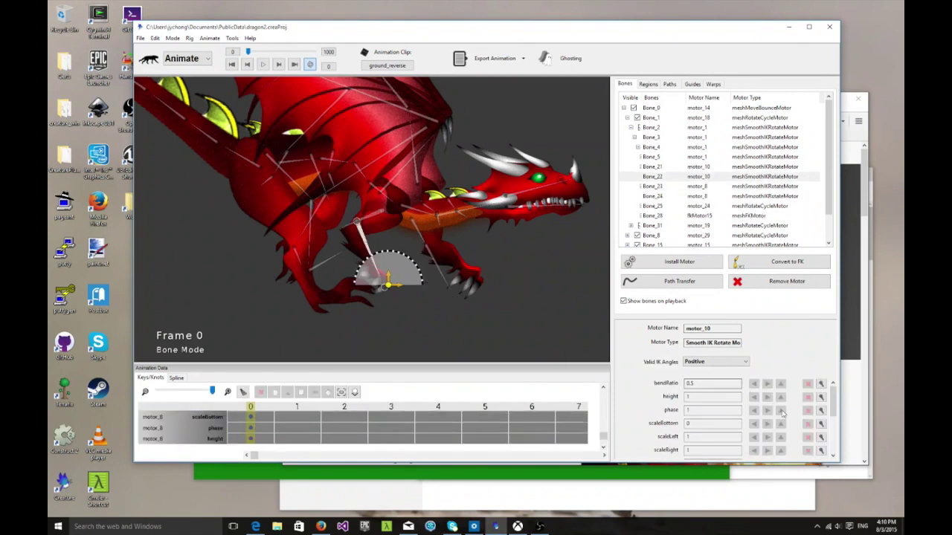
pyautogui.moveTo(834, 405); pyautogui.dragTo(834, 424)
pyautogui.click(554, 325)
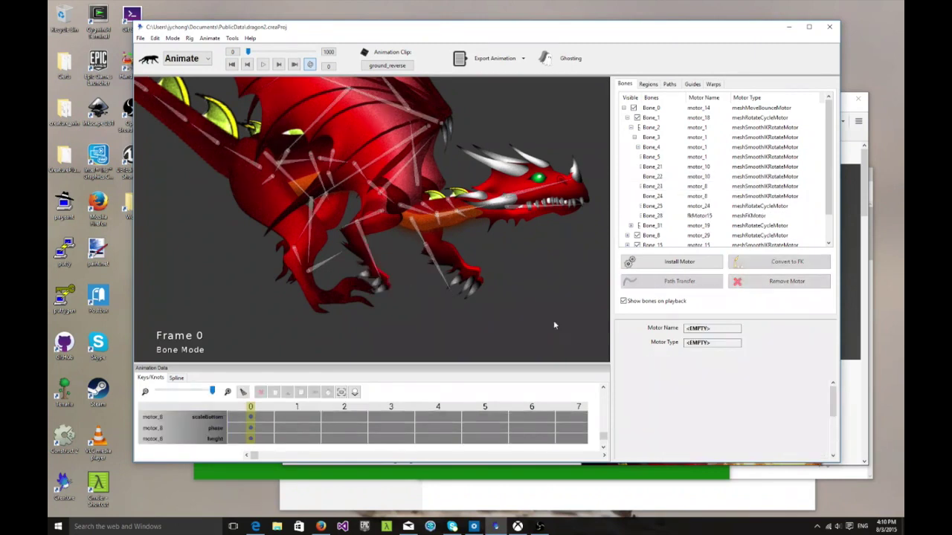
pyautogui.click(439, 271)
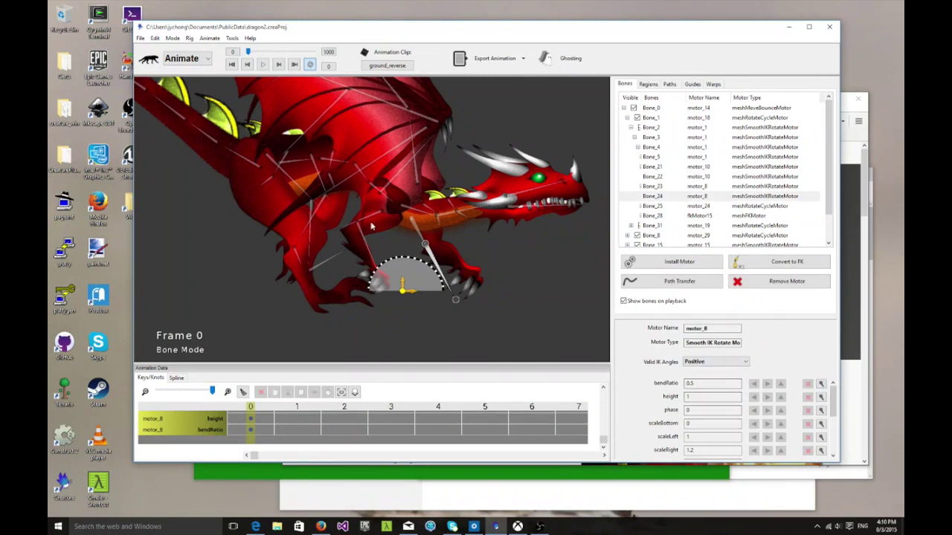
pyautogui.click(264, 66)
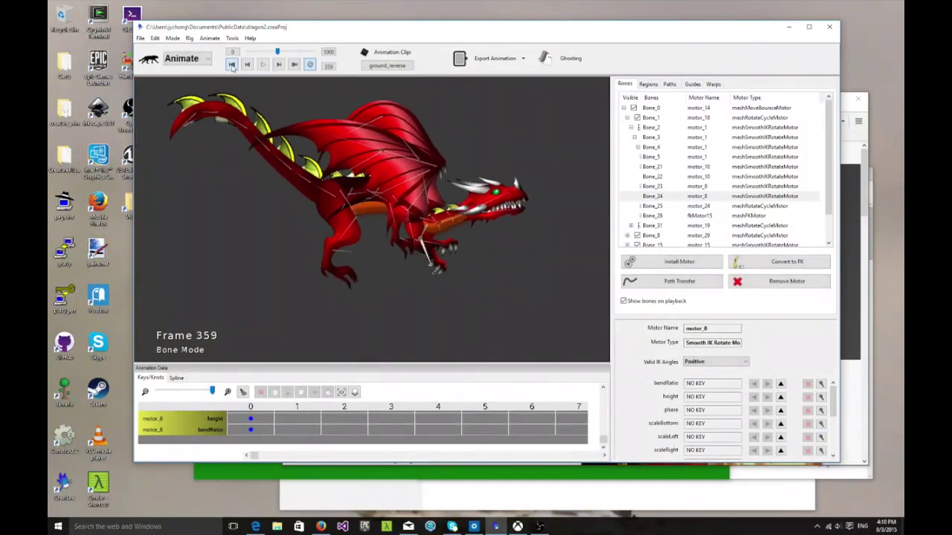
# Load the ground_idle animation clip
pyautogui.click(387, 66)
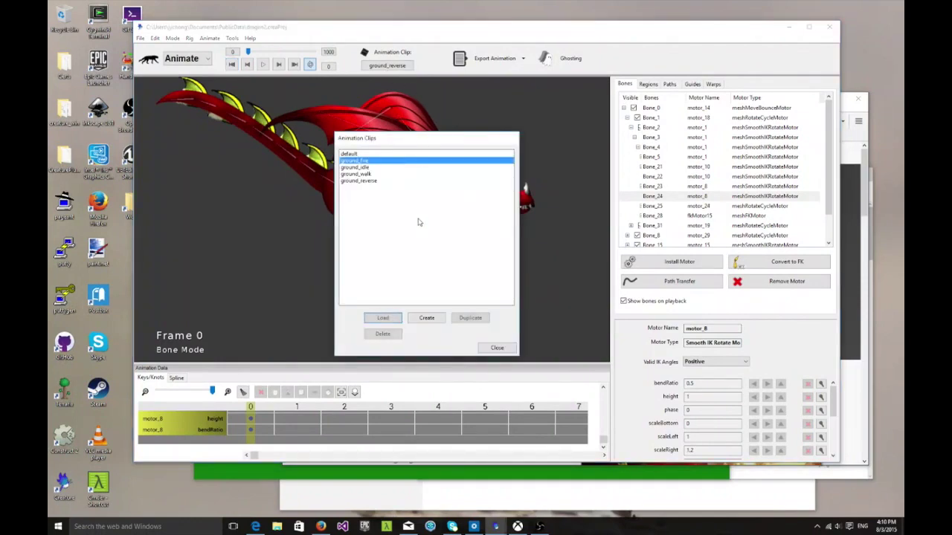
pyautogui.click(382, 318)
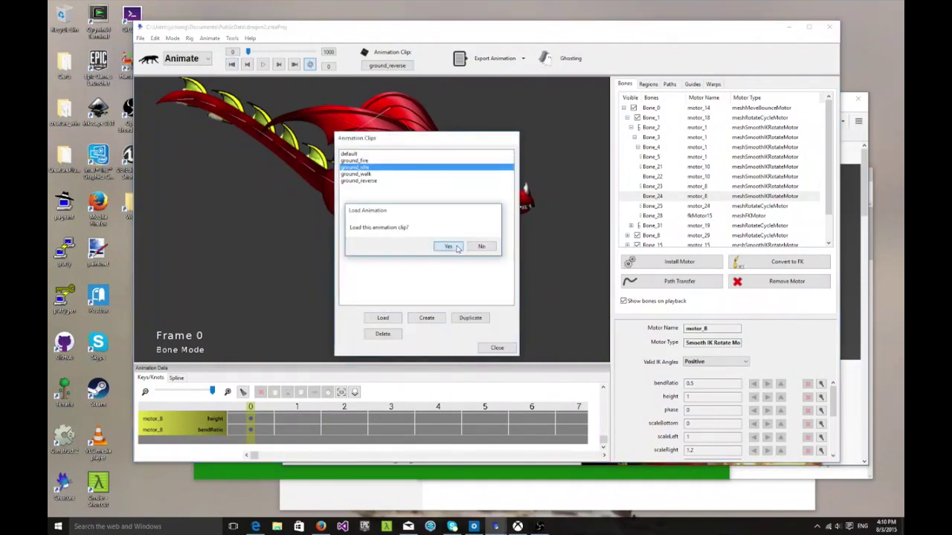
pyautogui.click(448, 247)
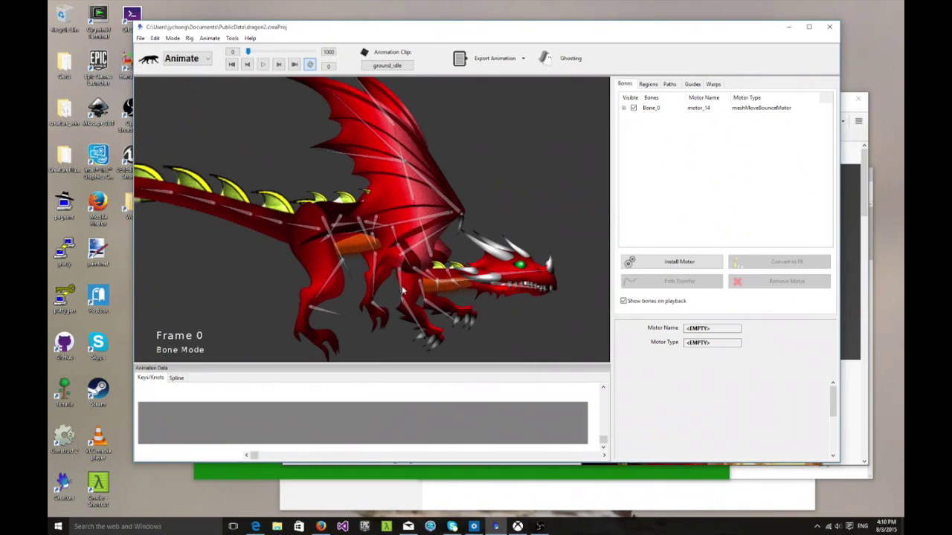
# Inspect the Smooth IK motors on a front and a hind leg, play the ground_idle clip, and return to frame 0
pyautogui.click(426, 315)
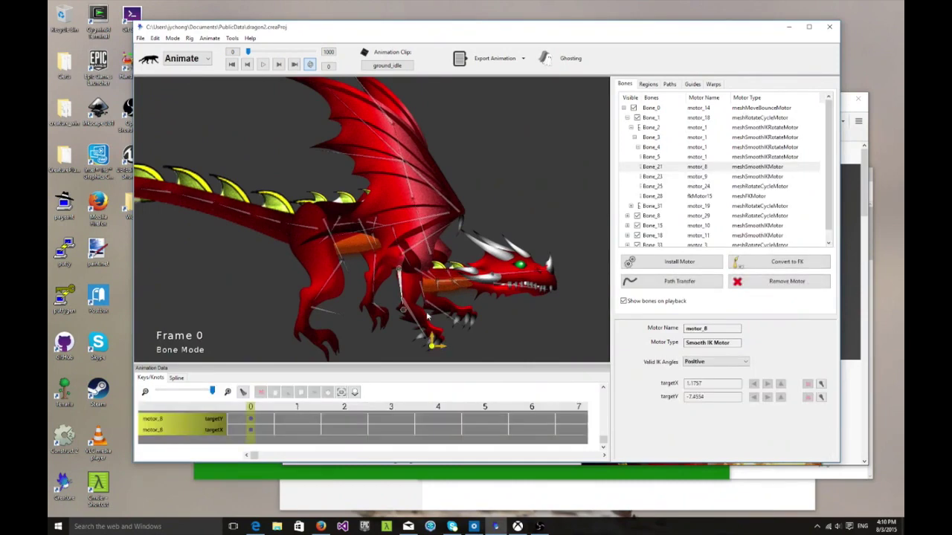
pyautogui.click(323, 288)
pyautogui.click(470, 247)
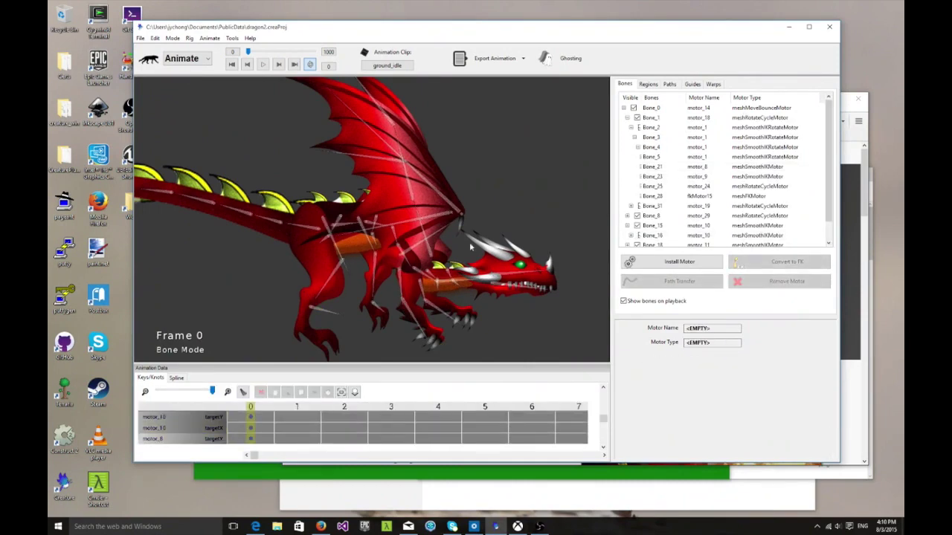
pyautogui.click(262, 65)
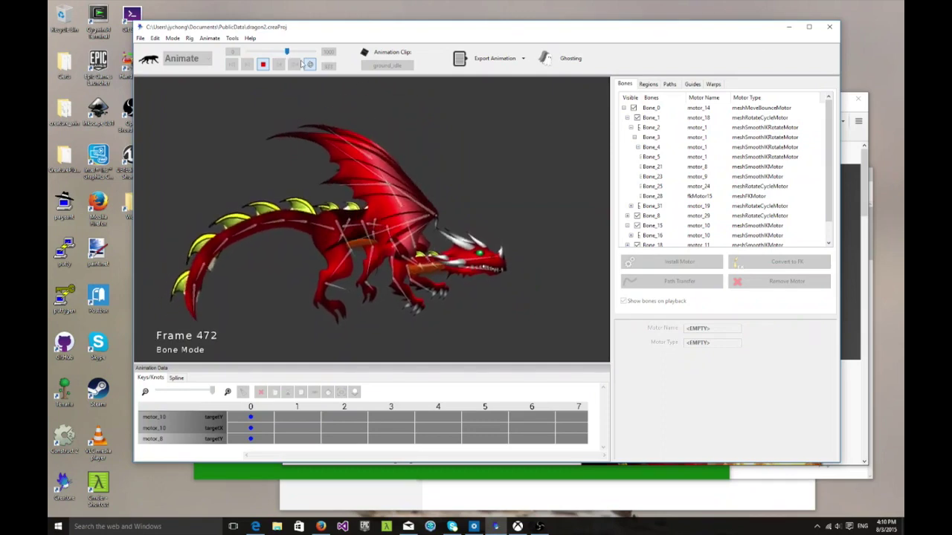
pyautogui.click(262, 65)
pyautogui.click(231, 65)
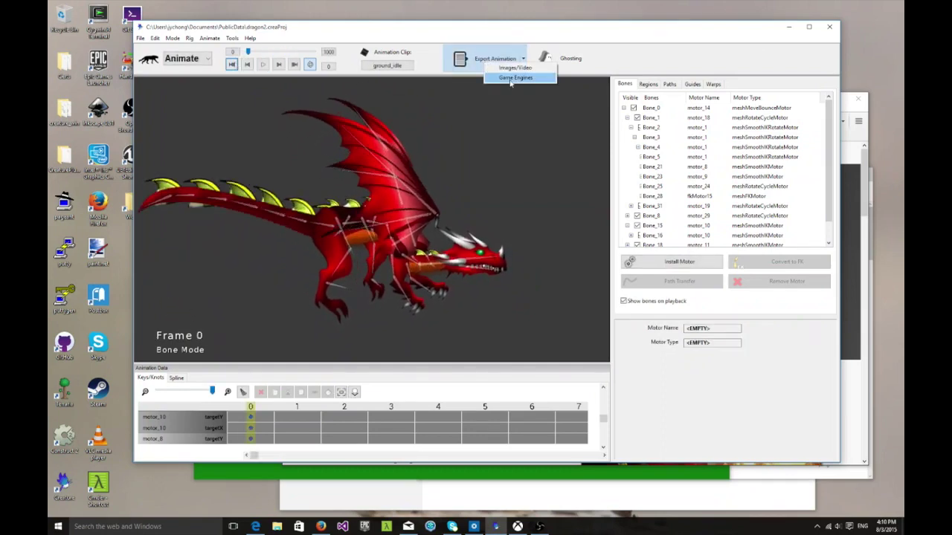
# Start a game engine export of the animation with Full Precision left off, opening the Advanced Export preview
pyautogui.click(514, 77)
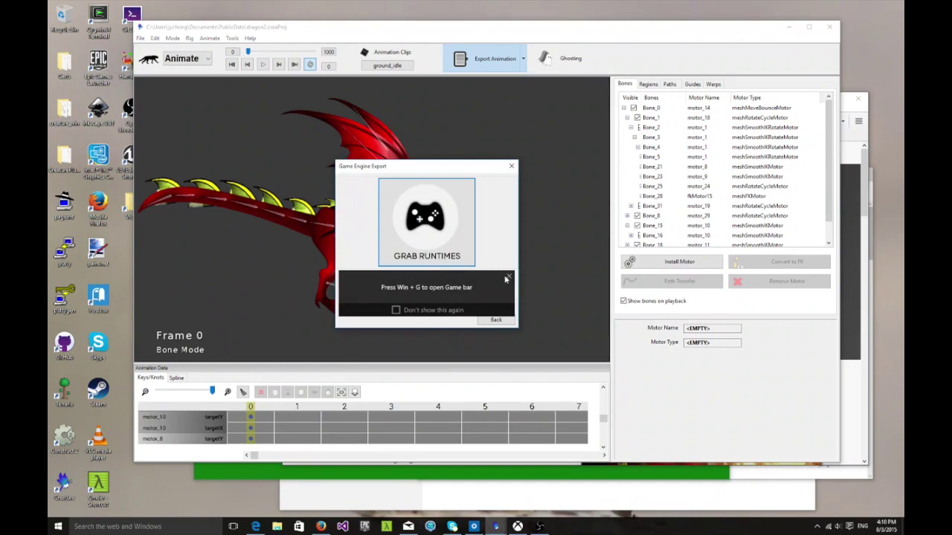
pyautogui.click(506, 277)
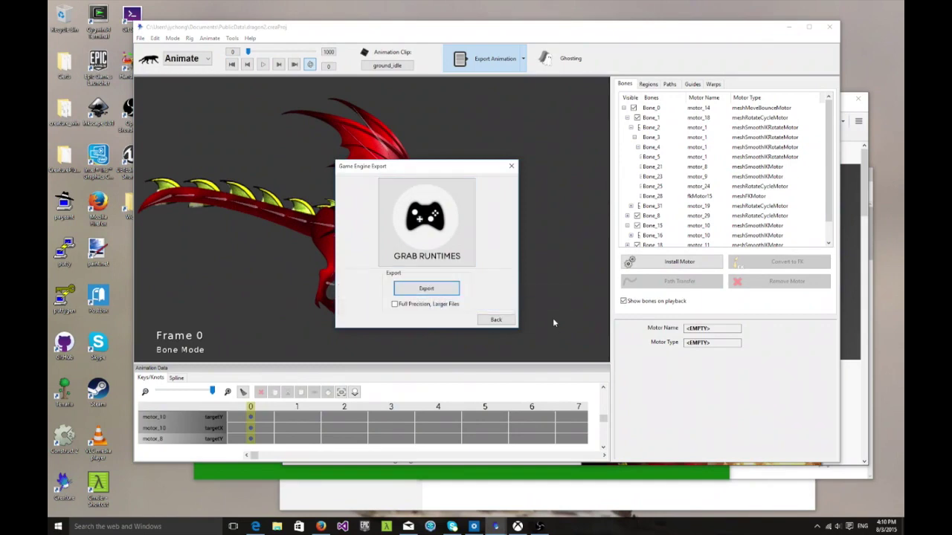
pyautogui.click(427, 288)
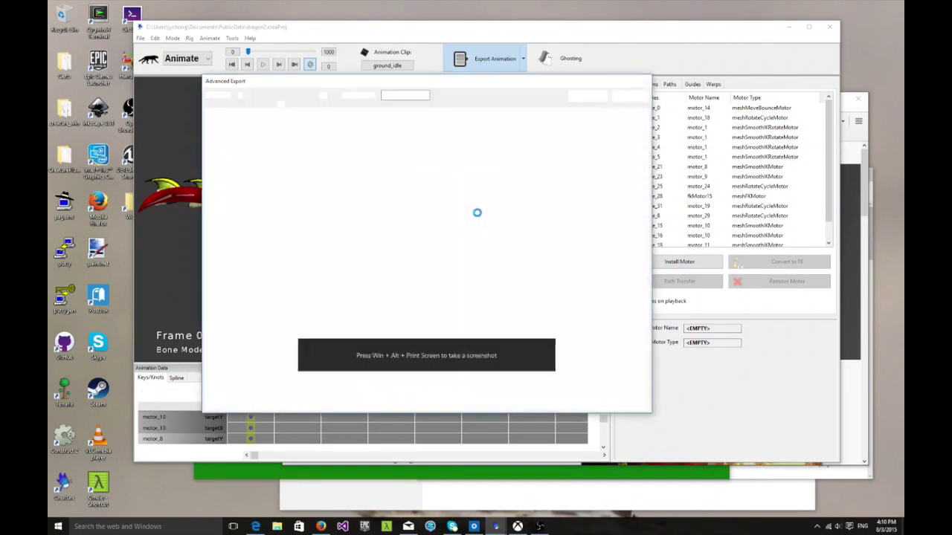
pyautogui.click(510, 345)
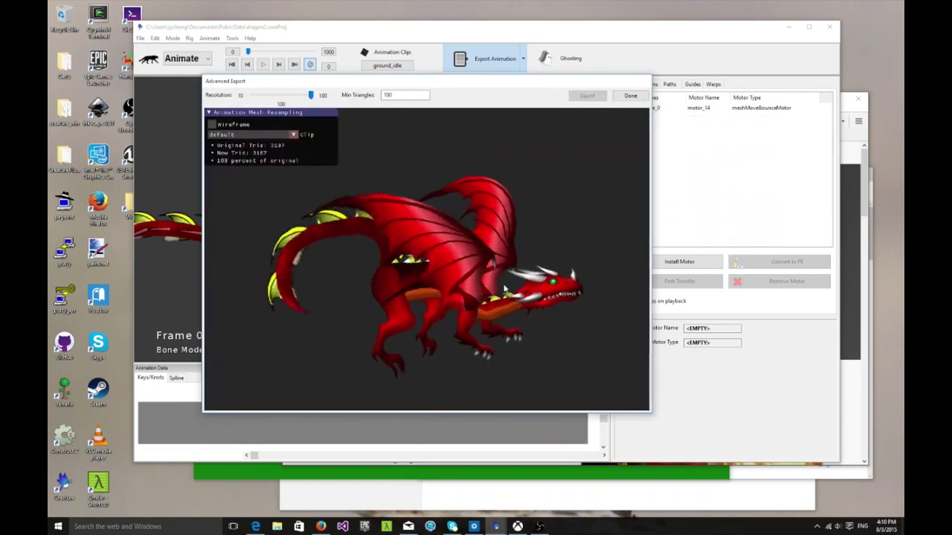
# Preview the ground_fire, ground_idle, ground_walk and ground_reverse clips one after another in the Advanced Export preview
pyautogui.click(274, 136)
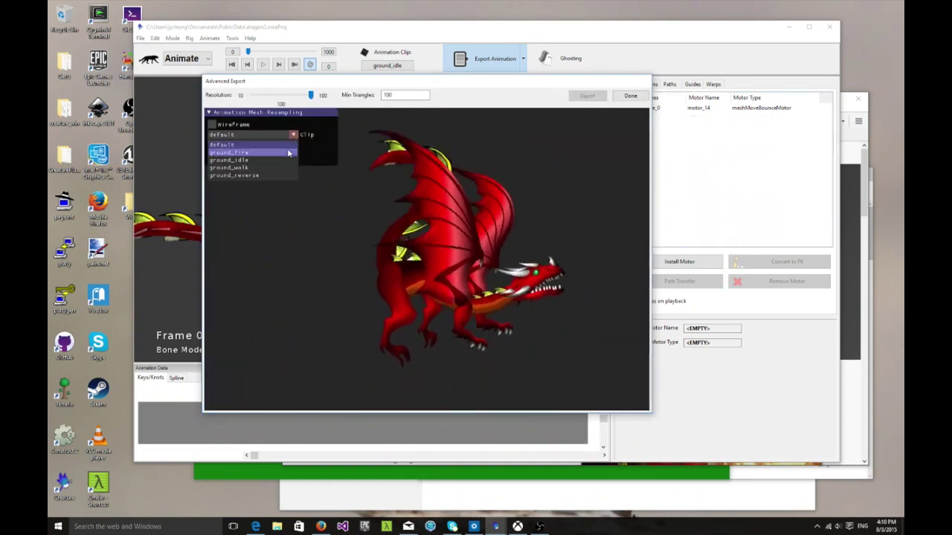
pyautogui.click(287, 154)
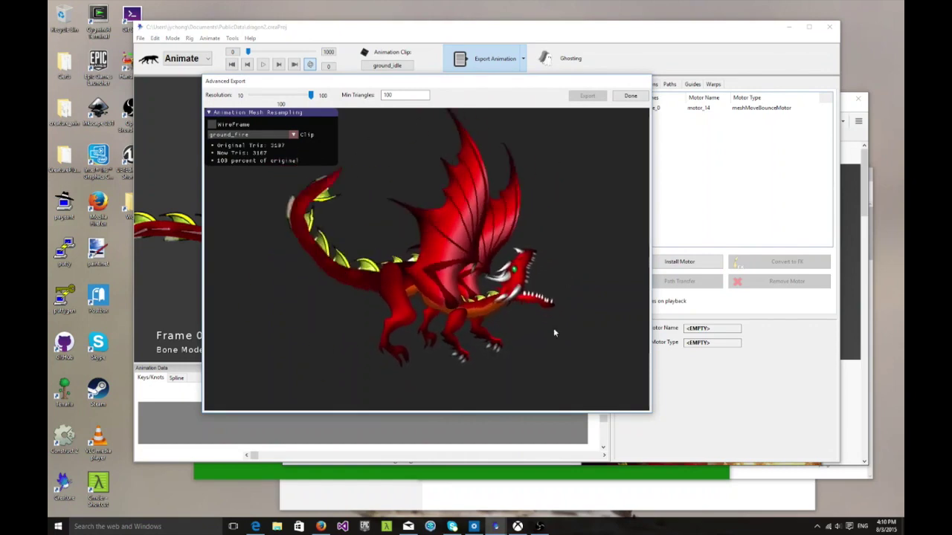
pyautogui.click(275, 135)
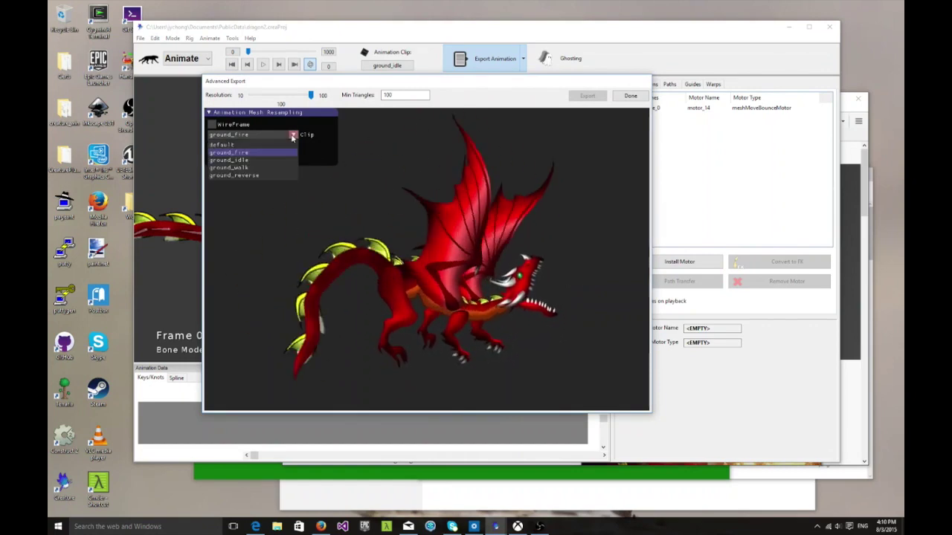
pyautogui.click(287, 161)
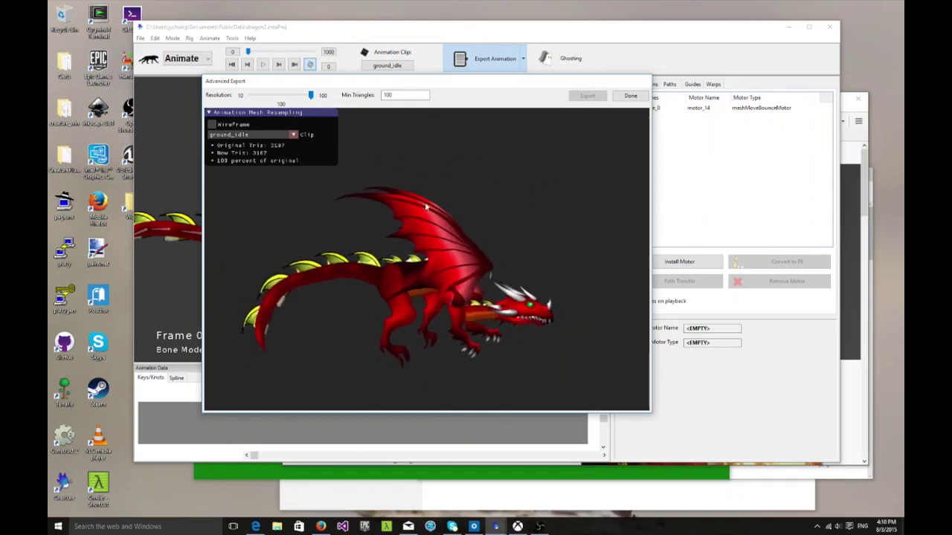
pyautogui.click(294, 135)
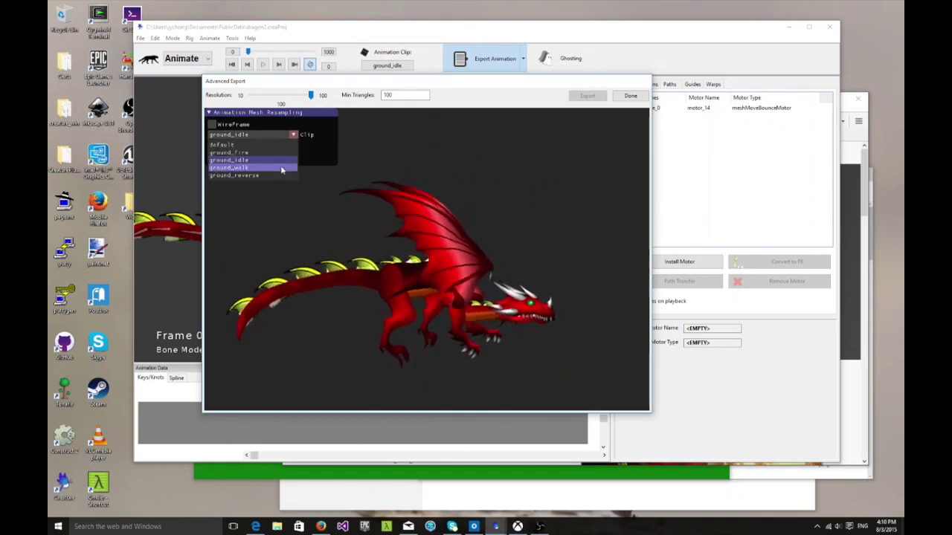
pyautogui.click(253, 167)
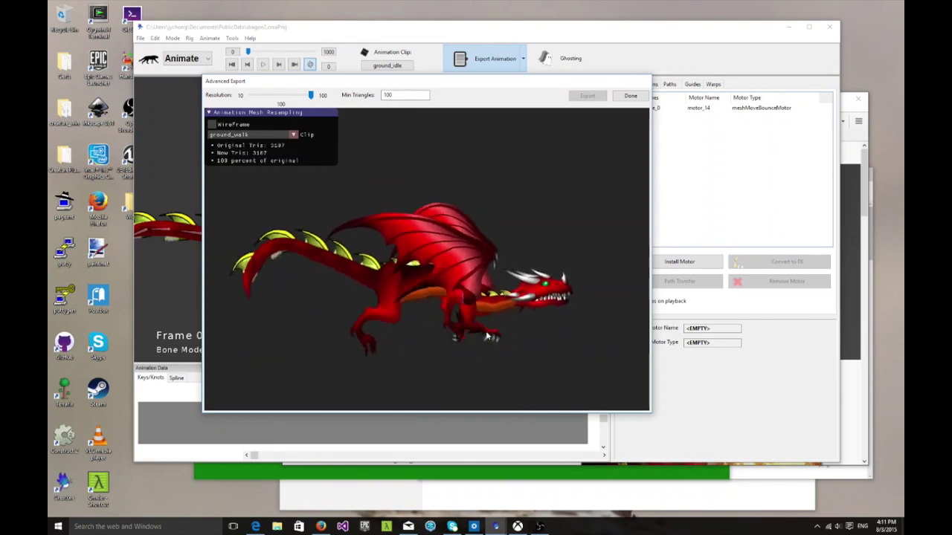
pyautogui.click(293, 135)
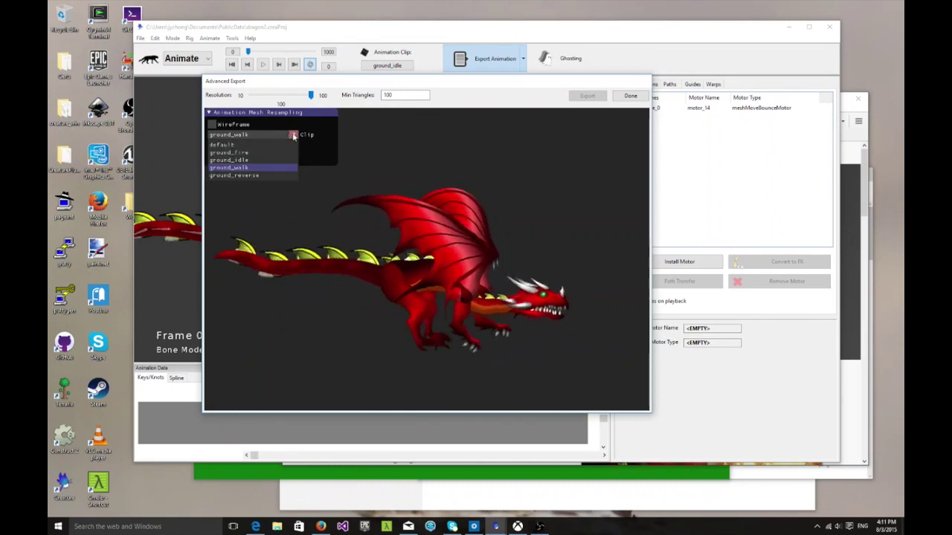
pyautogui.click(276, 176)
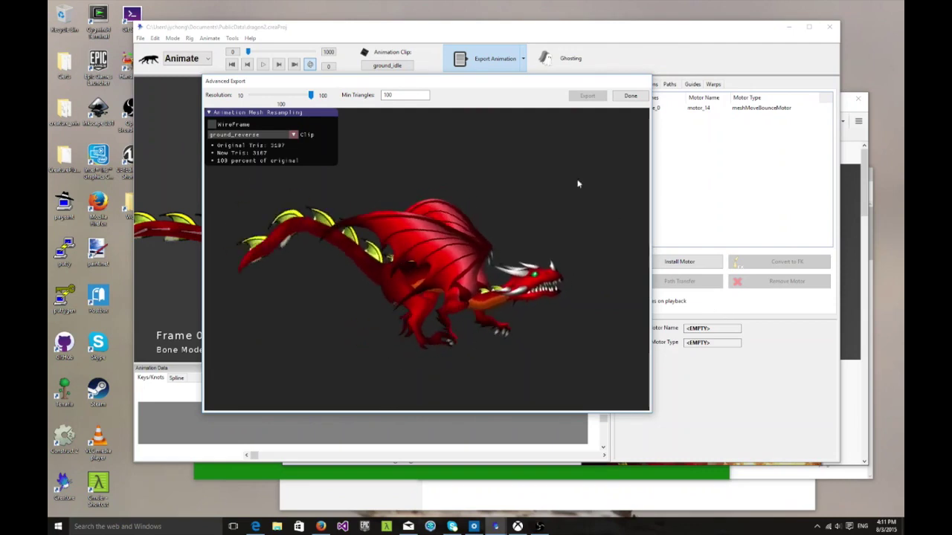
# Leave the Advanced Export preview, check the Normal Export folder selection, and back out of the game engine export
pyautogui.click(643, 97)
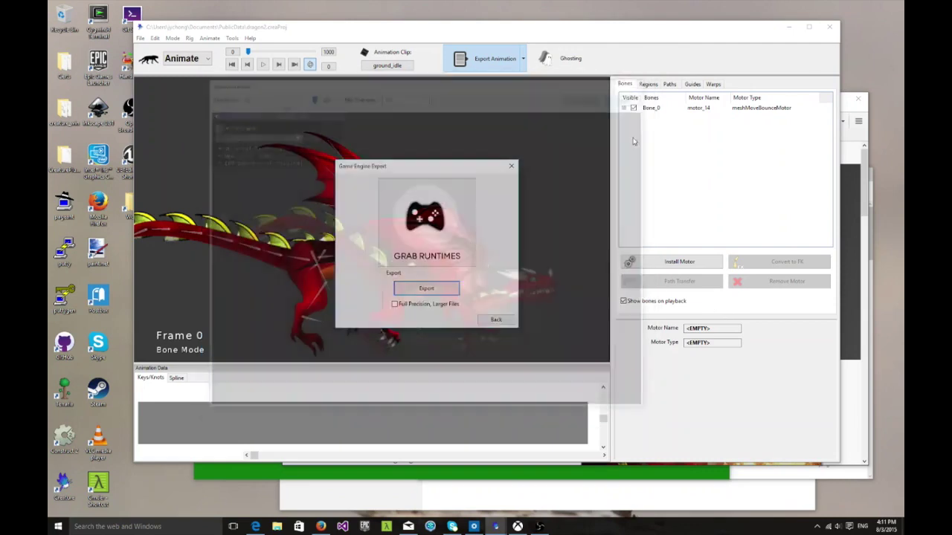
pyautogui.click(426, 288)
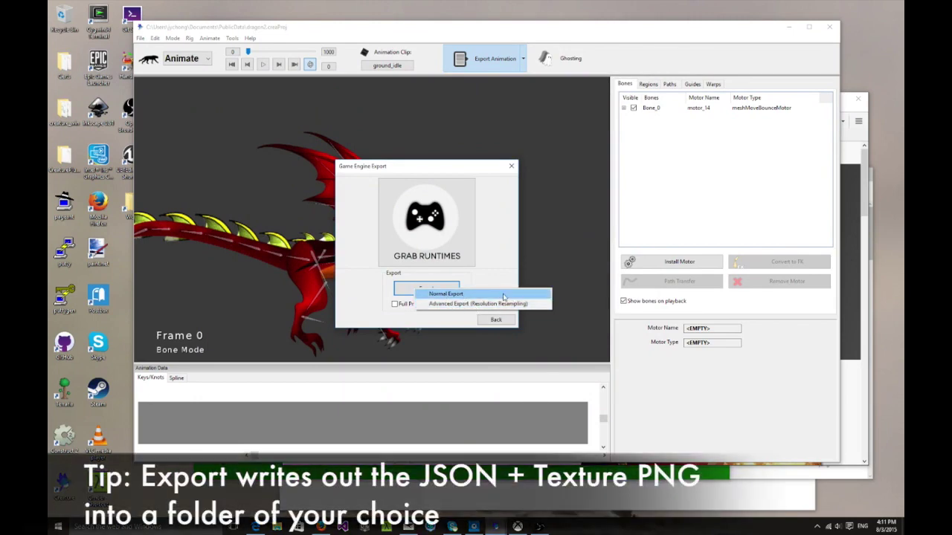
pyautogui.click(504, 295)
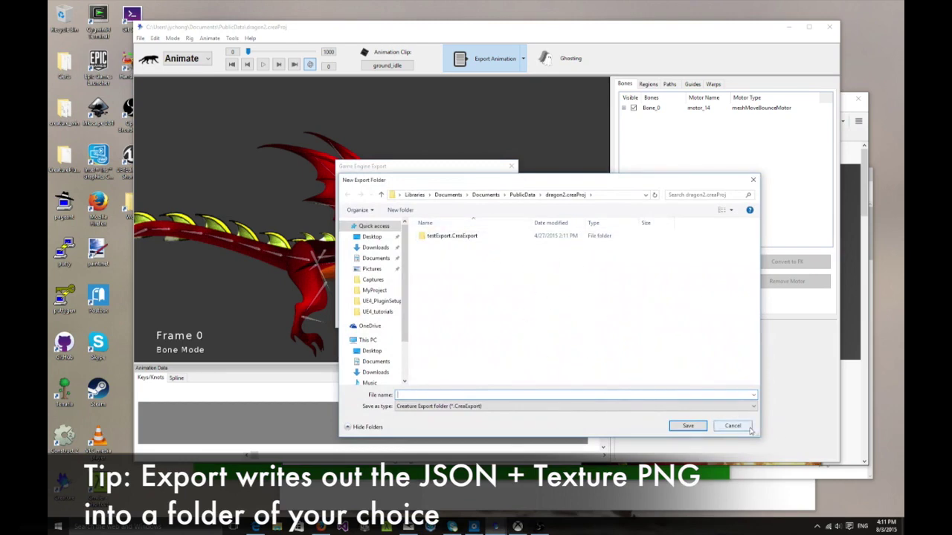
pyautogui.click(732, 426)
pyautogui.click(502, 324)
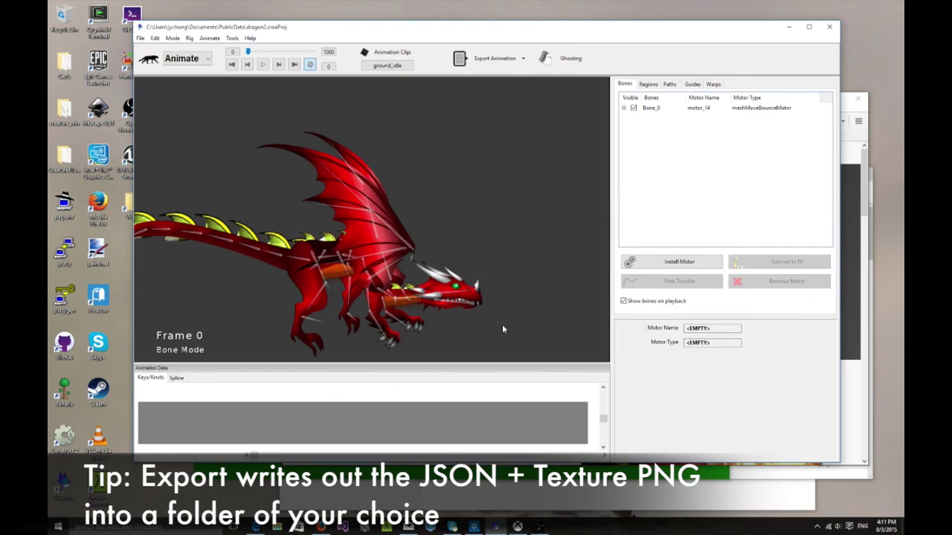
pyautogui.moveTo(429, 300); pyautogui.dragTo(532, 294, button='middle')
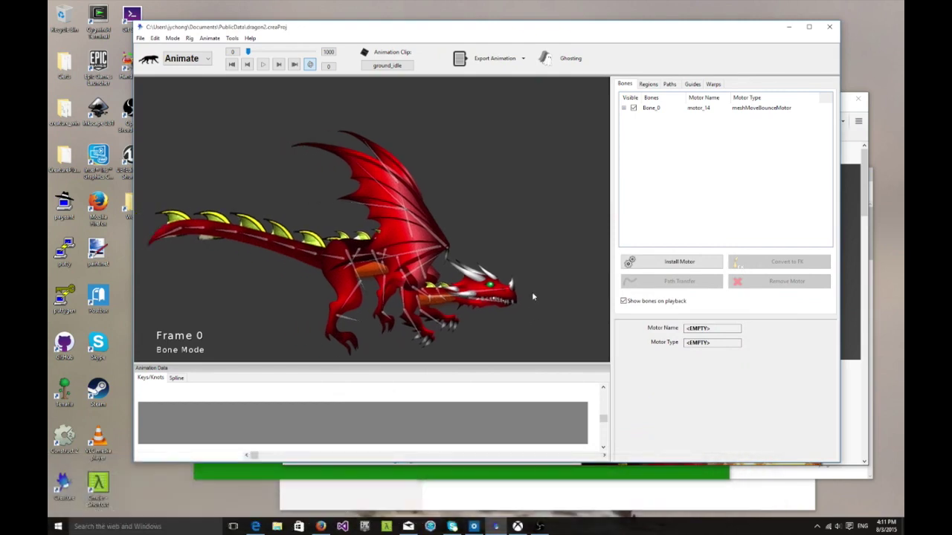
pyautogui.scroll(-2, 470, 318)
pyautogui.scroll(1, 470, 318)
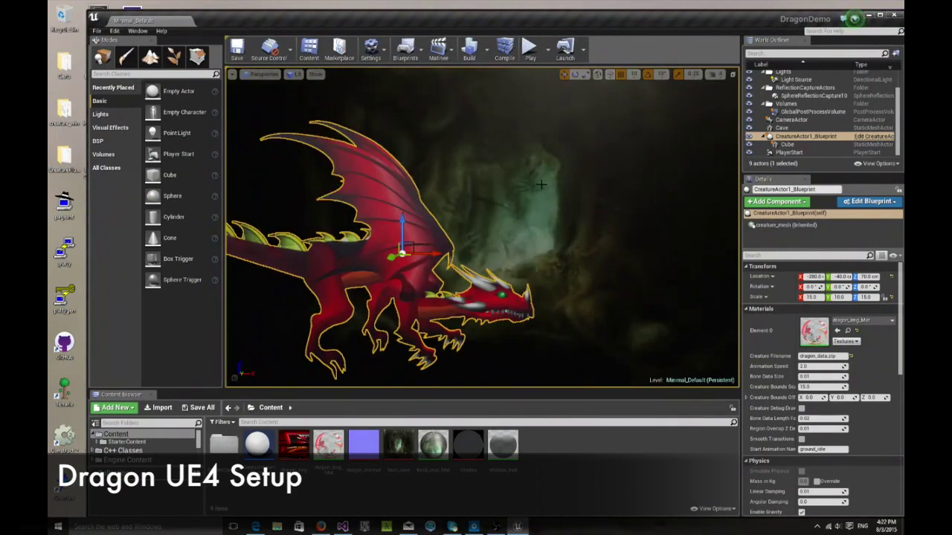
# In the Unreal Editor DragonDemo project, open the dragon_img texture, examine the dragon's body parts, and close it
pyautogui.moveTo(481, 227); pyautogui.dragTo(418, 214, button='middle')
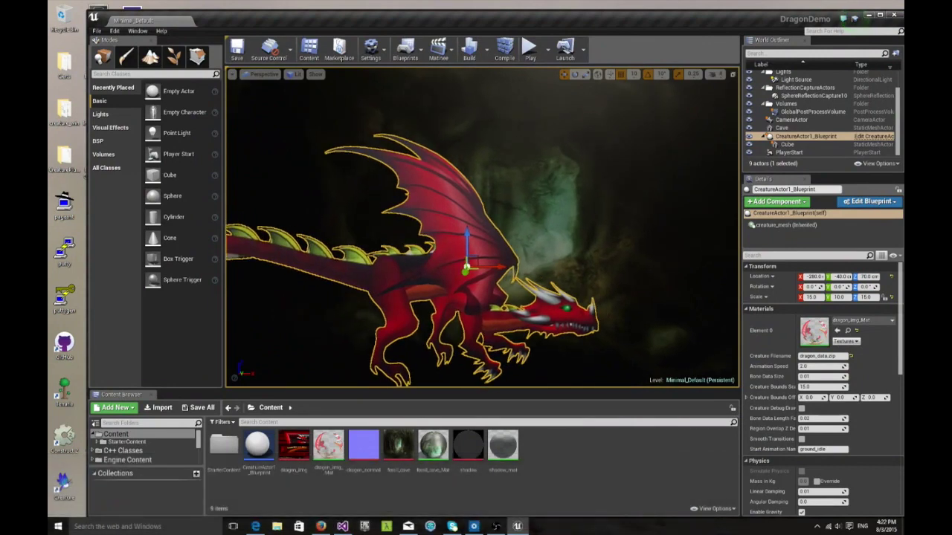
pyautogui.moveTo(562, 221); pyautogui.dragTo(544, 253, button='middle')
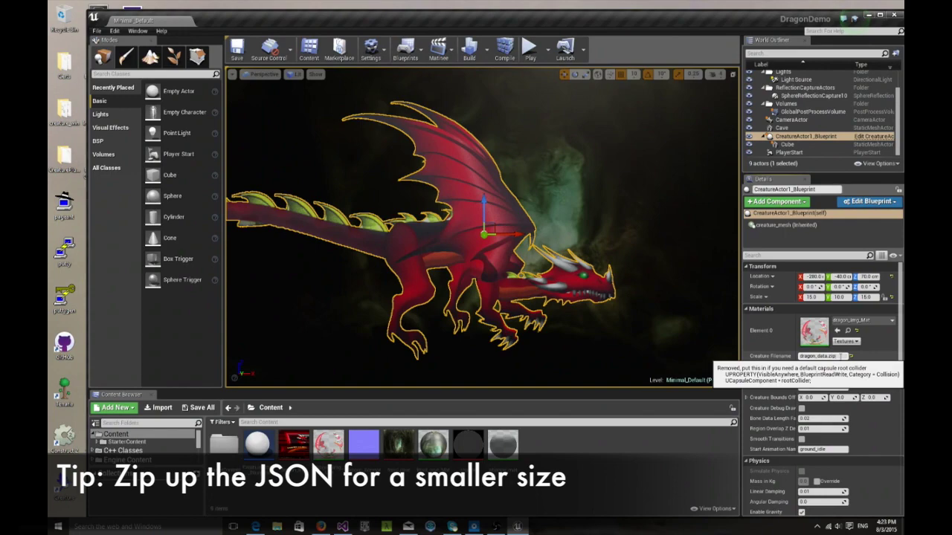
pyautogui.doubleClick(294, 448)
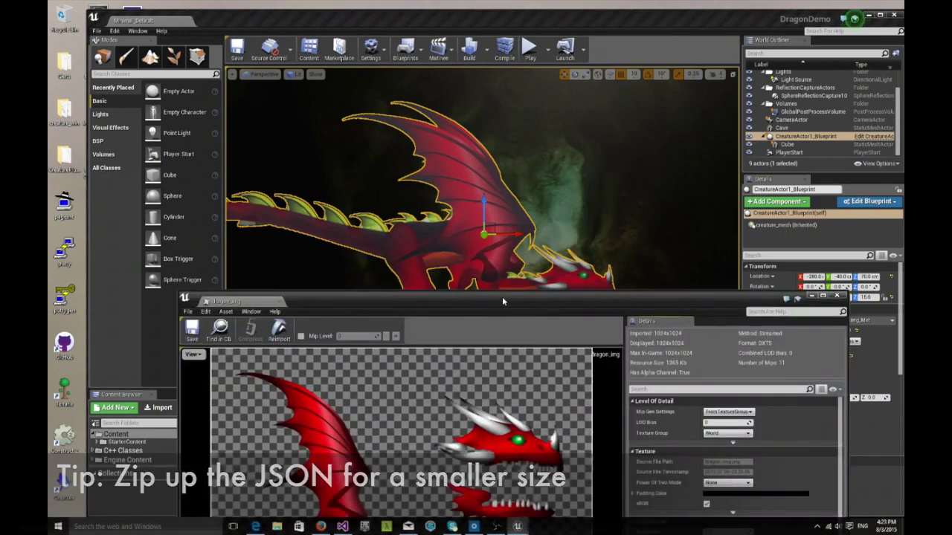
pyautogui.moveTo(501, 301); pyautogui.dragTo(484, 54)
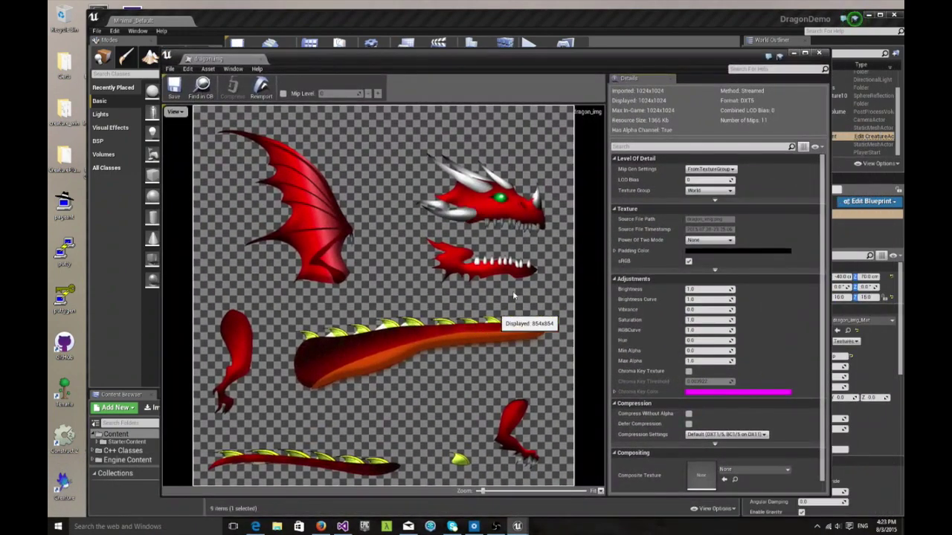
pyautogui.click(821, 55)
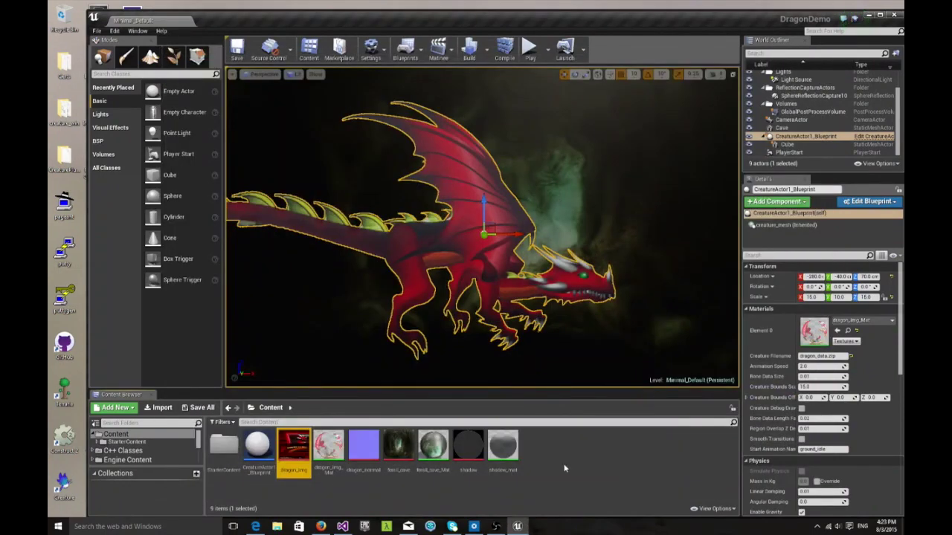
# Open the dragon_img_Mat material and inspect its dragon_img and dragon_normal Texture Sample nodes and the main material node
pyautogui.doubleClick(329, 446)
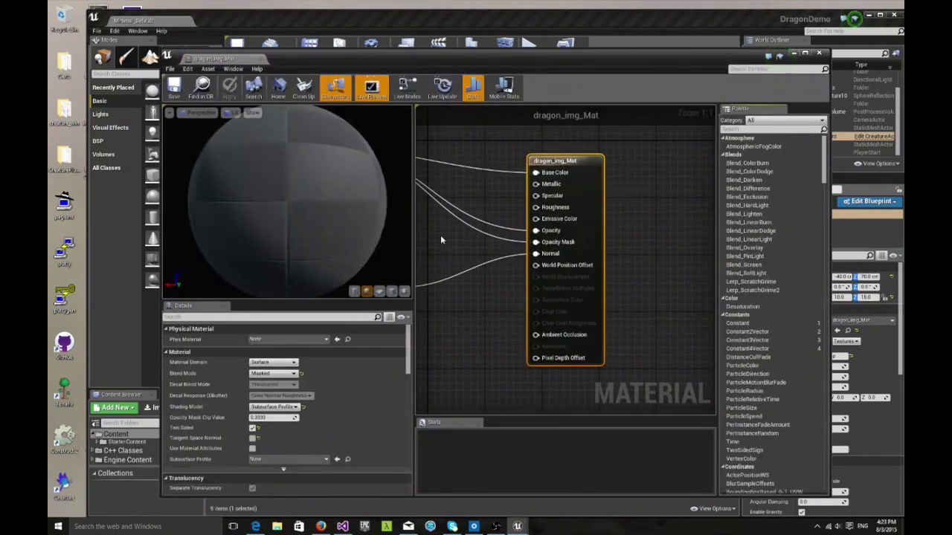
pyautogui.scroll(2, 561, 262)
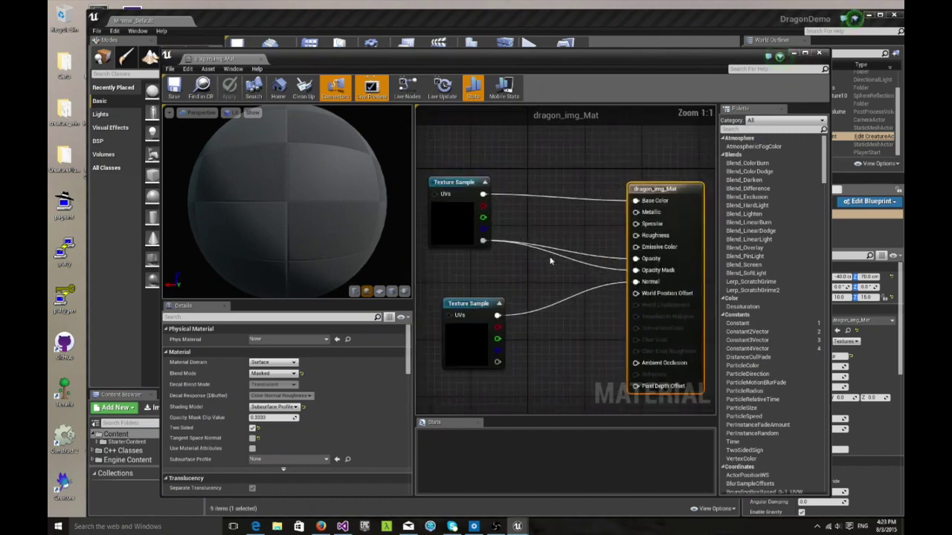
pyautogui.click(465, 179)
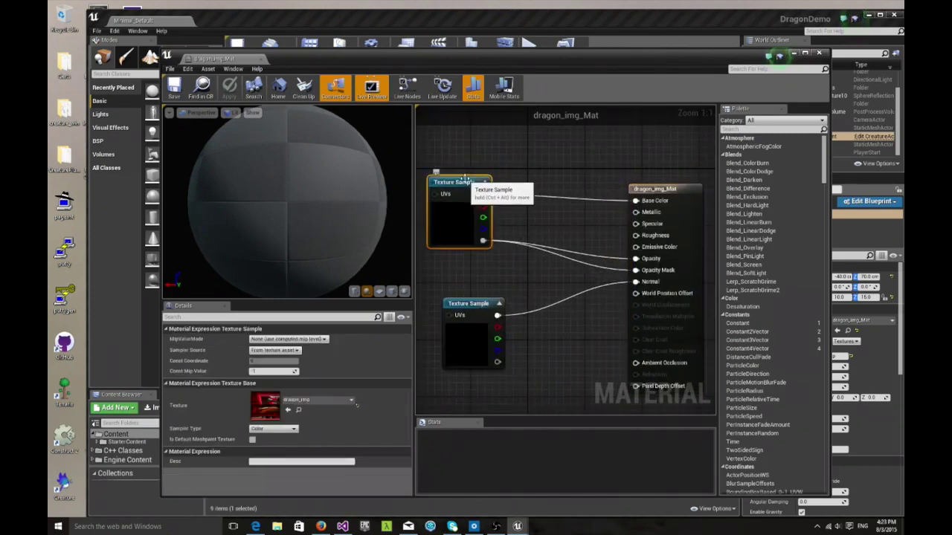
pyautogui.click(464, 304)
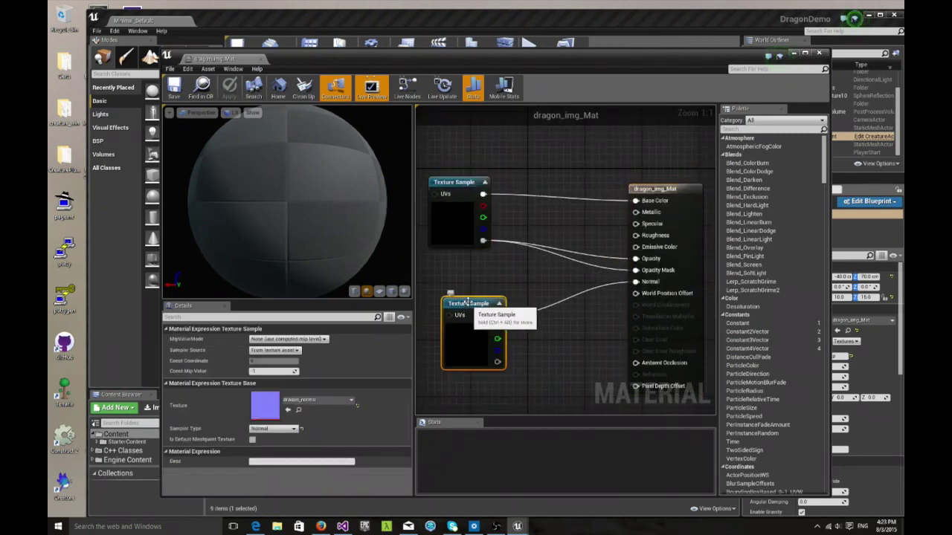
pyautogui.click(461, 183)
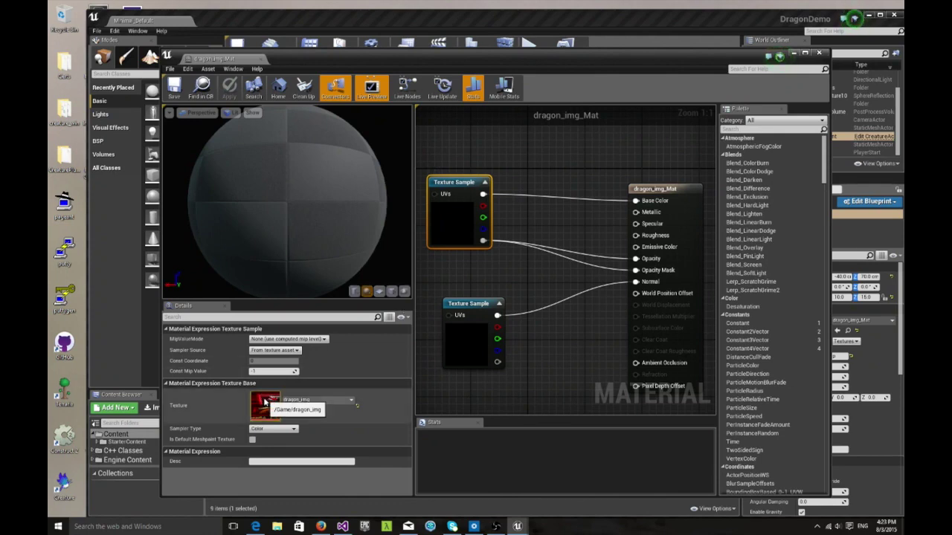
pyautogui.click(464, 320)
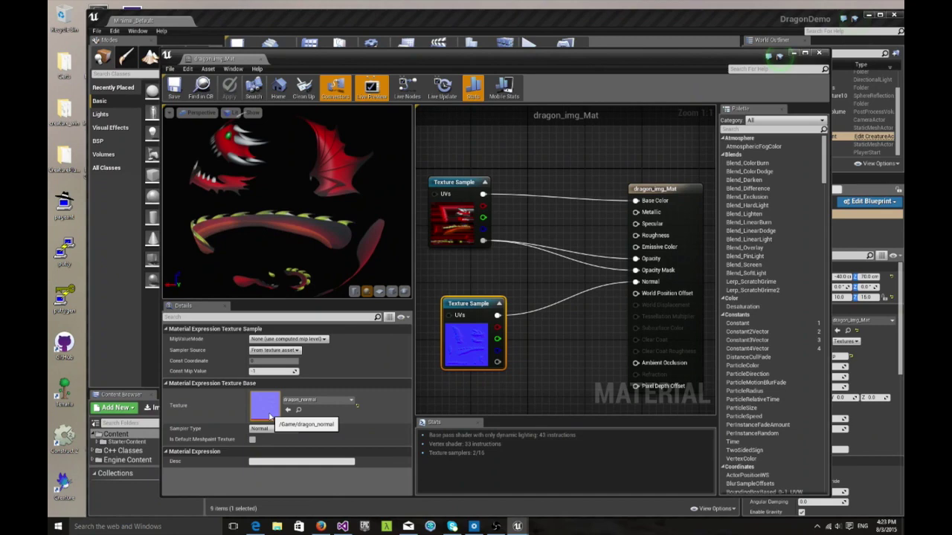
pyautogui.click(641, 214)
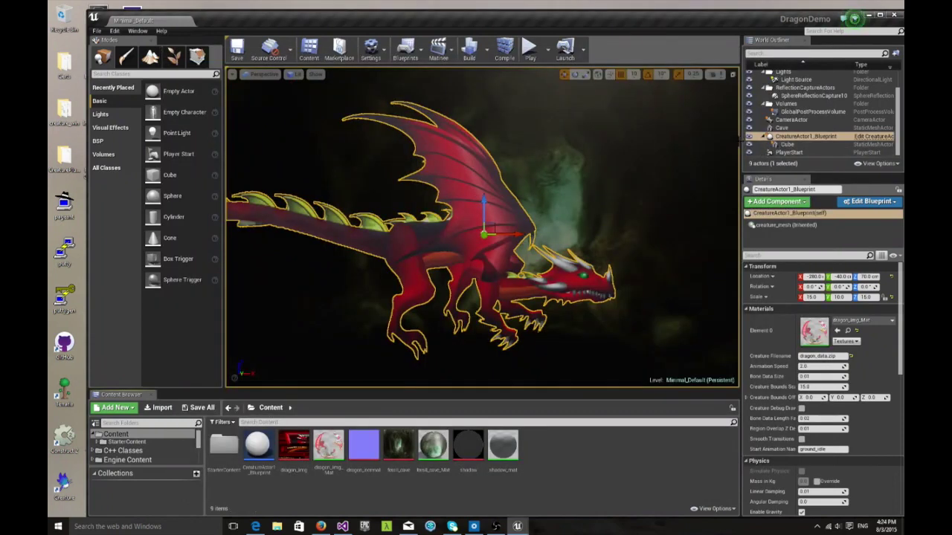
# Widen the World Outliner and Details area so the CreatureActor1_Blueprint properties have more room
pyautogui.moveTo(654, 171)
pyautogui.mouseDown()
pyautogui.moveTo(614, 171)
pyautogui.moveTo(624, 182)
pyautogui.moveTo(665, 157)
pyautogui.mouseUp()
pyautogui.moveTo(740, 179); pyautogui.dragTo(653, 179)
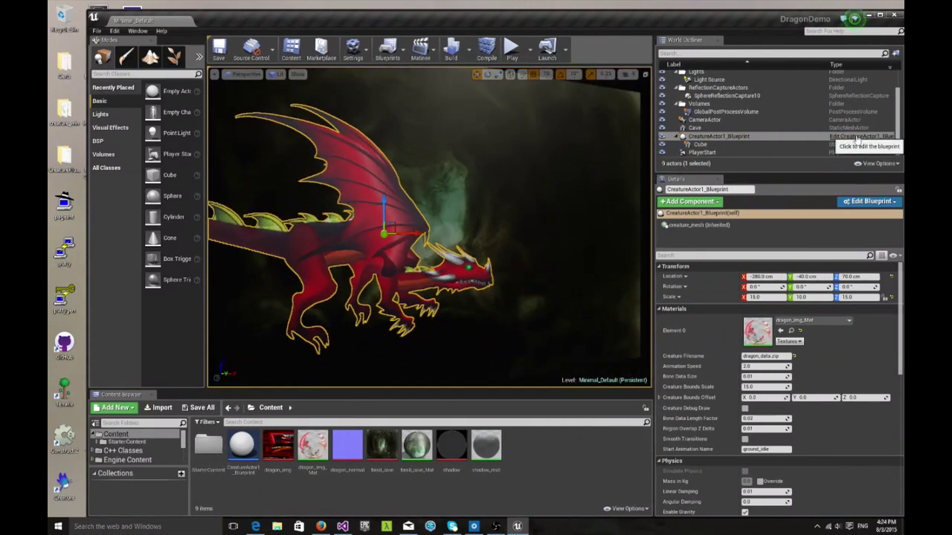
pyautogui.click(857, 138)
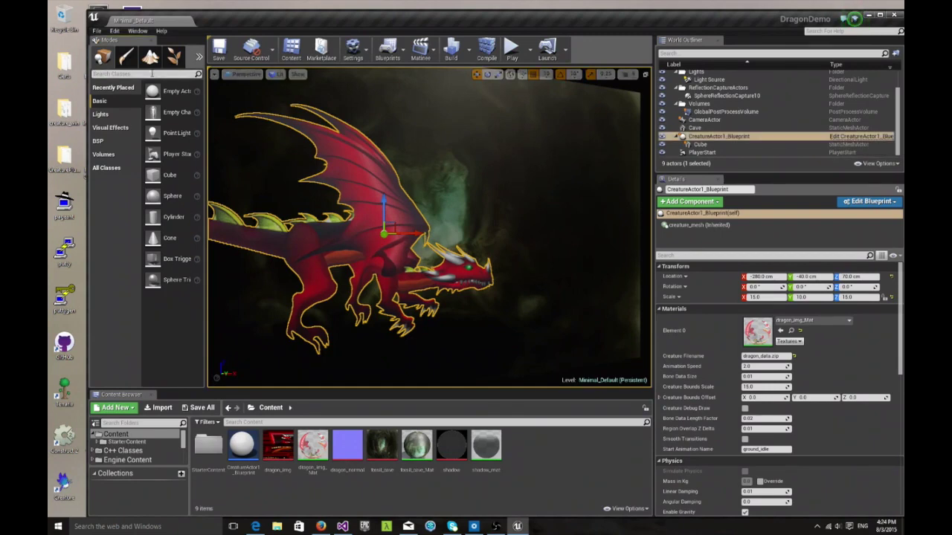
# Search the placeable actor classes for "creat" and clear the search
pyautogui.click(151, 73)
pyautogui.write('creat')
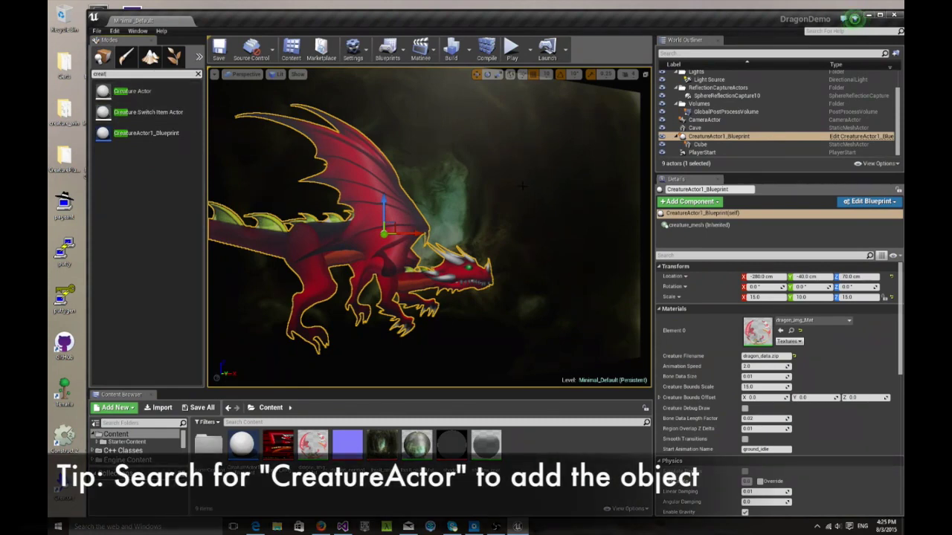
pyautogui.click(198, 73)
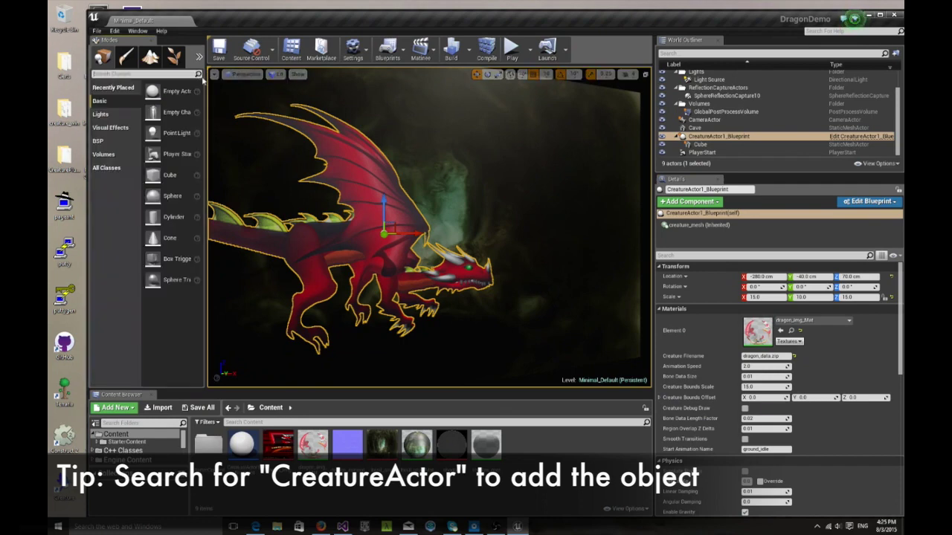
# Examine the dragon actor in the cave scene, play the level to preview it, and stop the playback
pyautogui.moveTo(446, 245); pyautogui.dragTo(406, 220, button='middle')
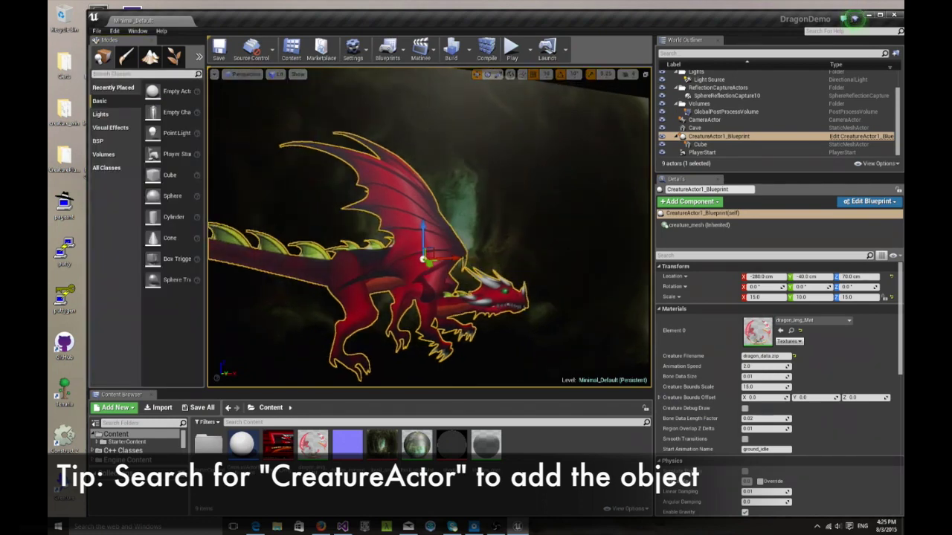
pyautogui.moveTo(446, 246); pyautogui.dragTo(405, 305, button='middle')
pyautogui.scroll(-3, 446, 245)
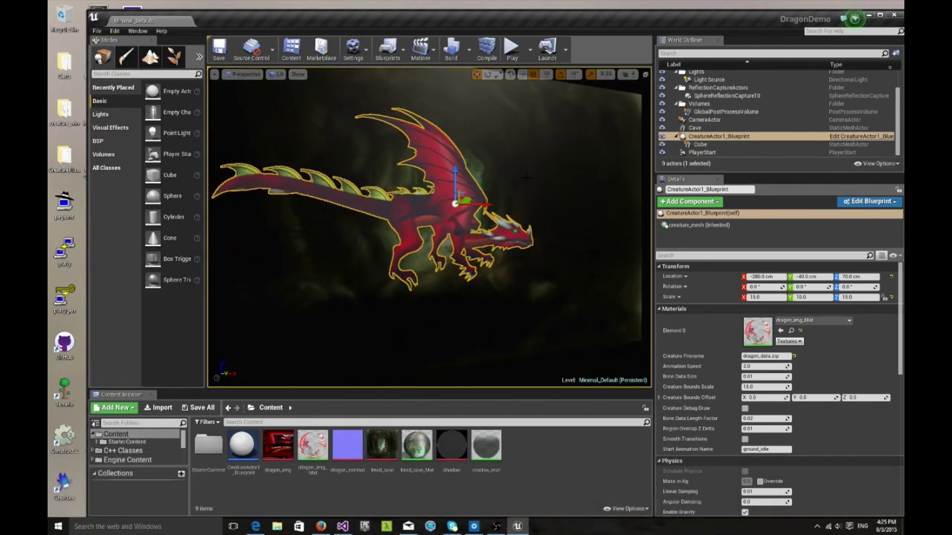
pyautogui.scroll(3, 446, 245)
pyautogui.moveTo(446, 245); pyautogui.dragTo(497, 266, button='middle')
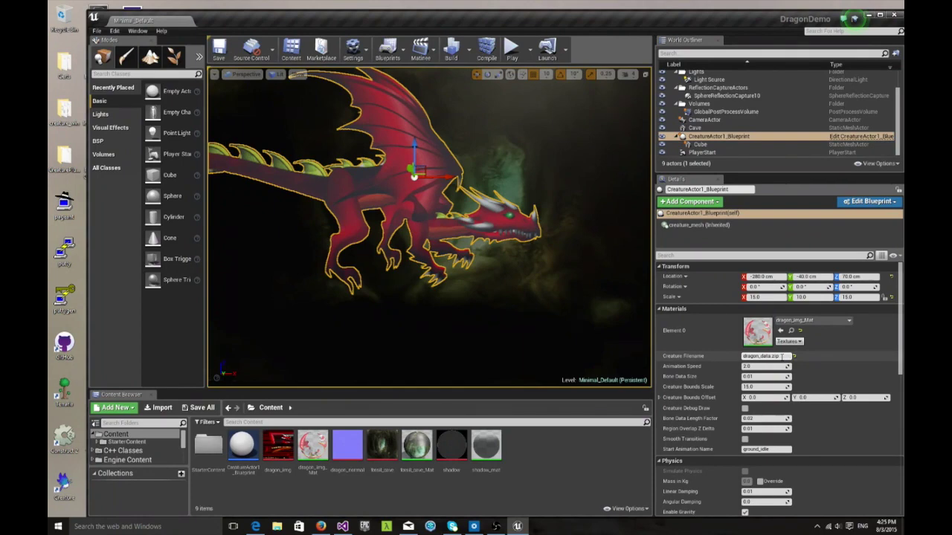
pyautogui.click(513, 51)
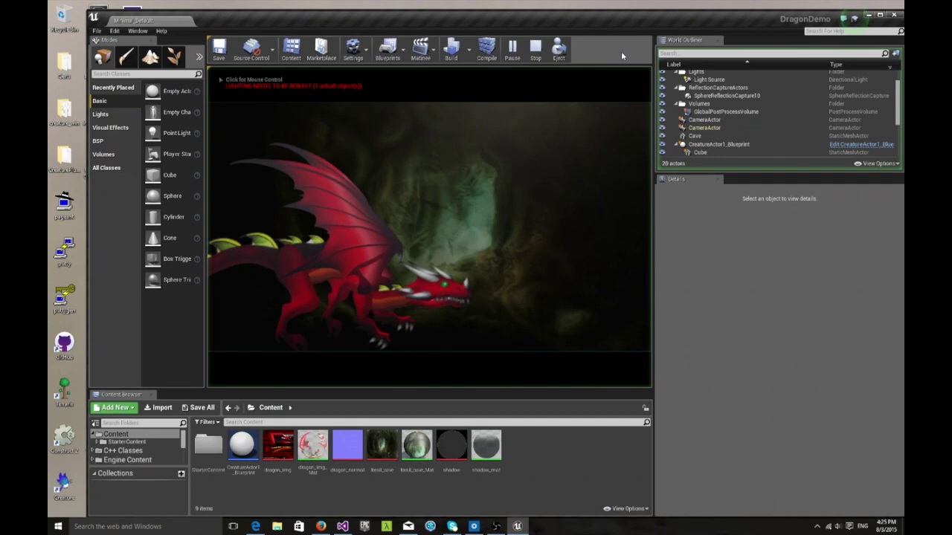
pyautogui.press('Escape')
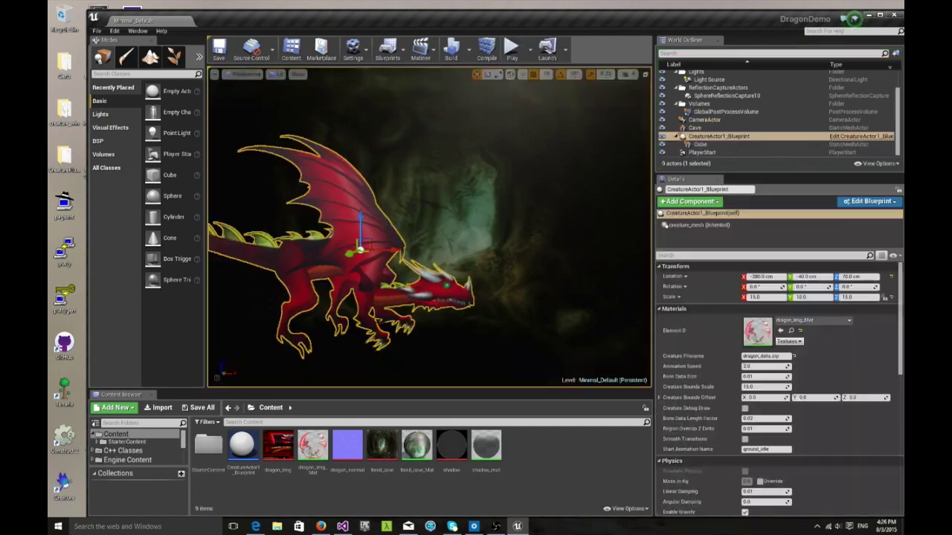
# Open CreatureActor1_Blueprint in the Blueprint Editor and examine its EventGraph, ending at the Event BeginPlay input setup
pyautogui.click(887, 203)
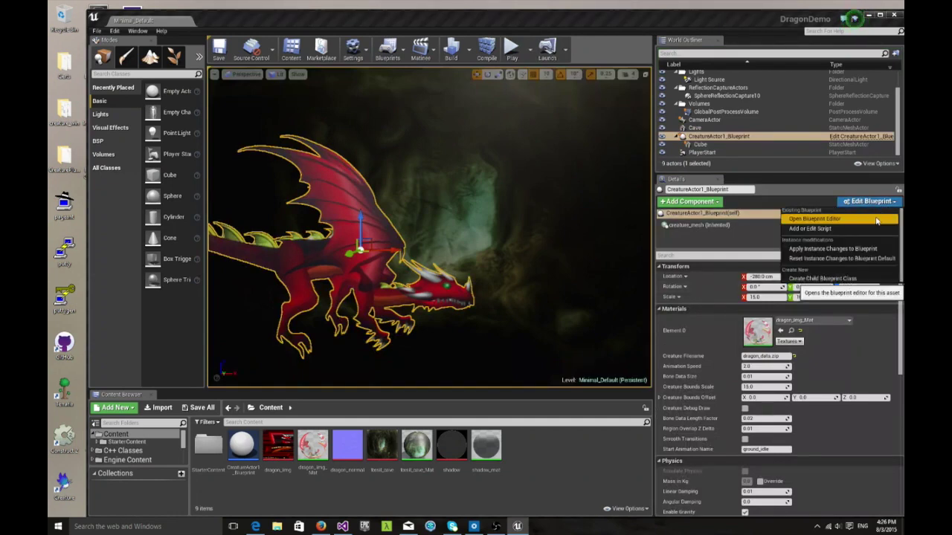
pyautogui.click(874, 219)
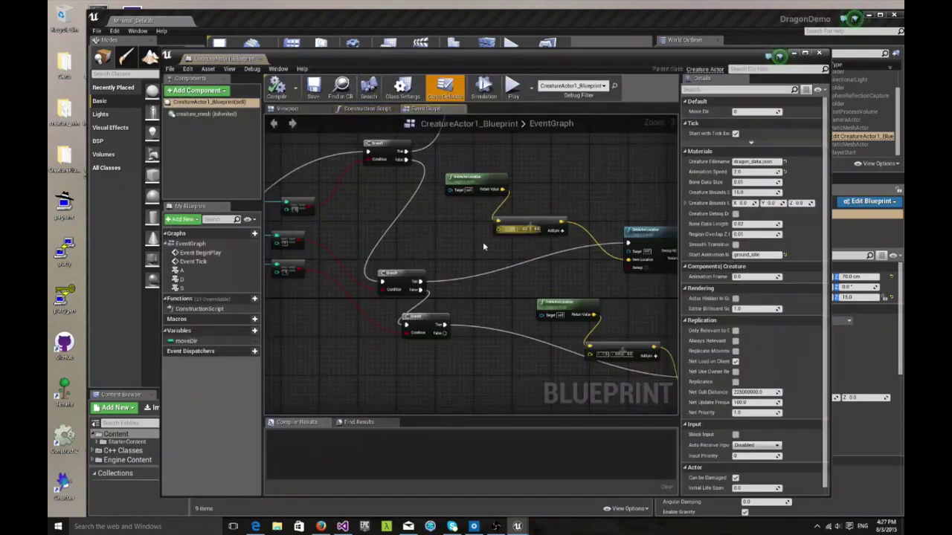
pyautogui.moveTo(449, 249); pyautogui.dragTo(486, 307, button='right')
pyautogui.scroll(-4, 486, 307)
pyautogui.moveTo(593, 298); pyautogui.dragTo(572, 269, button='right')
pyautogui.scroll(2, 573, 269)
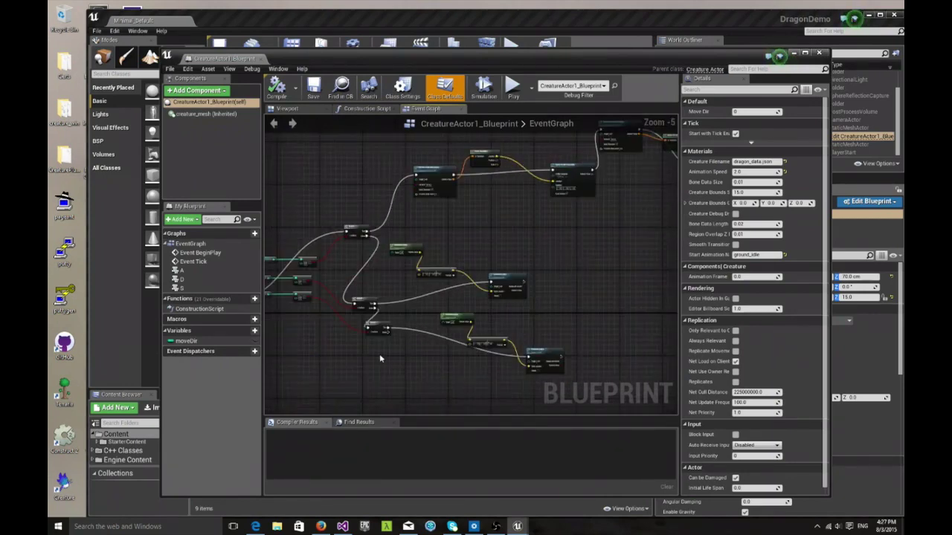
pyautogui.moveTo(382, 358); pyautogui.dragTo(545, 333, button='right')
pyautogui.scroll(1, 483, 342)
pyautogui.moveTo(567, 331); pyautogui.dragTo(676, 320, button='right')
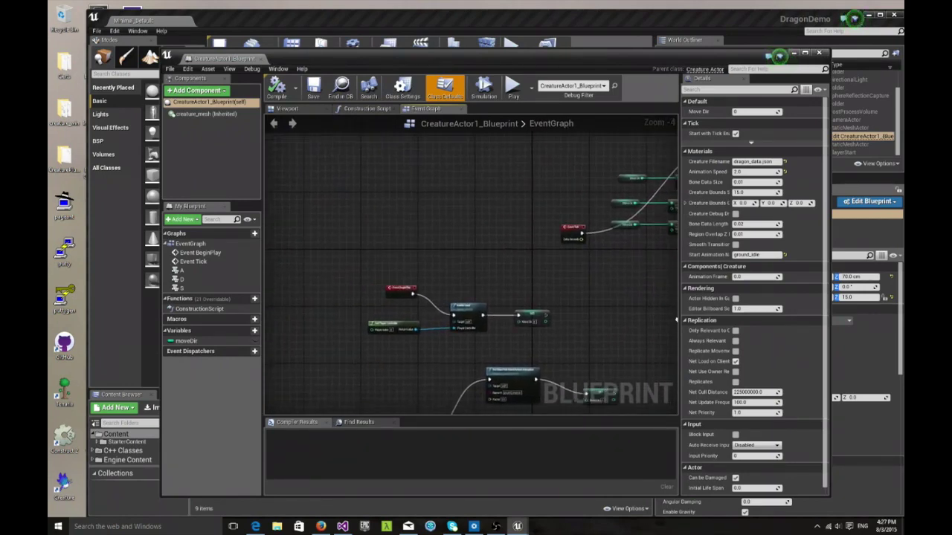
pyautogui.scroll(2, 583, 284)
pyautogui.moveTo(490, 300); pyautogui.dragTo(593, 286, button='right')
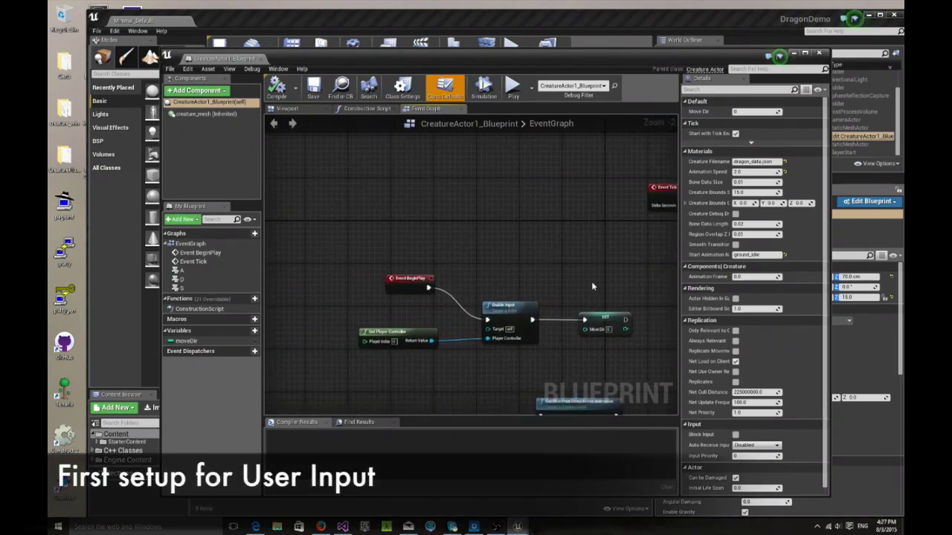
# Check the Enable Input node and move the Event BeginPlay node slightly farther away from it
pyautogui.scroll(1, 593, 286)
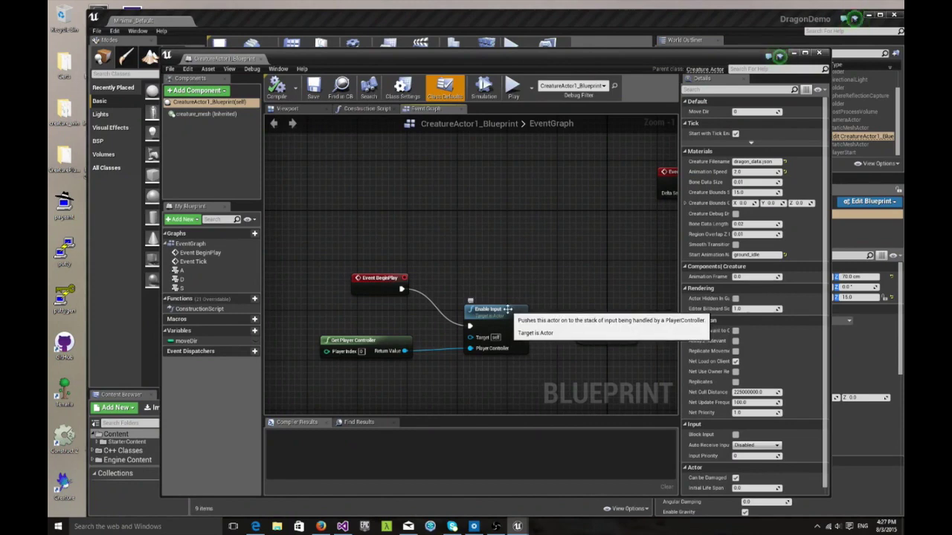
pyautogui.click(508, 313)
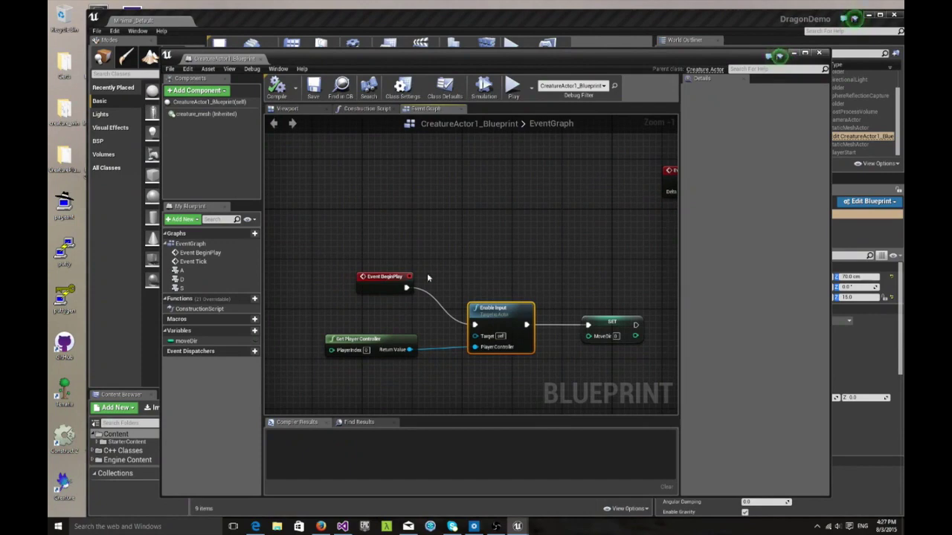
pyautogui.moveTo(384, 278); pyautogui.dragTo(359, 278)
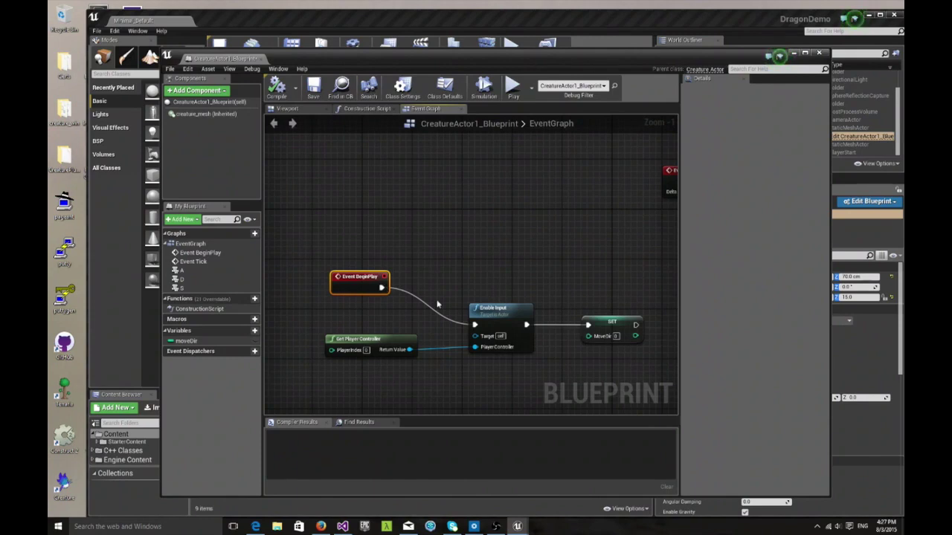
# Move the Enable Input node slightly up so it sits closer to the level of the Event BeginPlay node
pyautogui.click(505, 311)
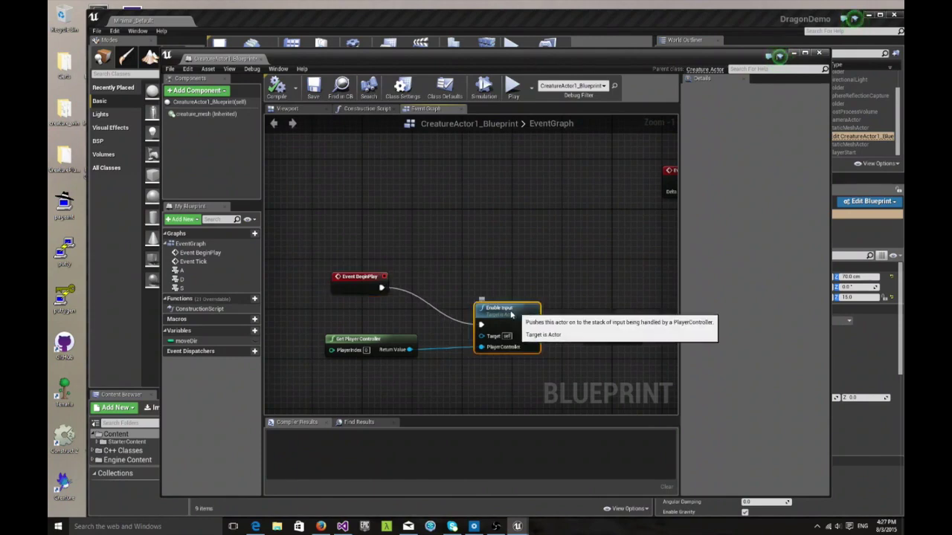
pyautogui.moveTo(505, 310); pyautogui.dragTo(491, 309)
pyautogui.scroll(1, 487, 309)
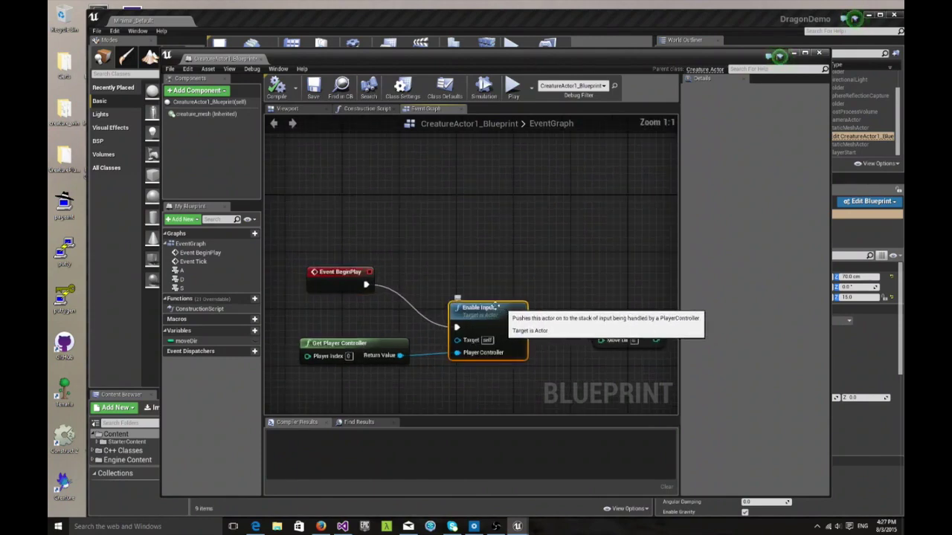
pyautogui.moveTo(485, 307); pyautogui.dragTo(487, 301)
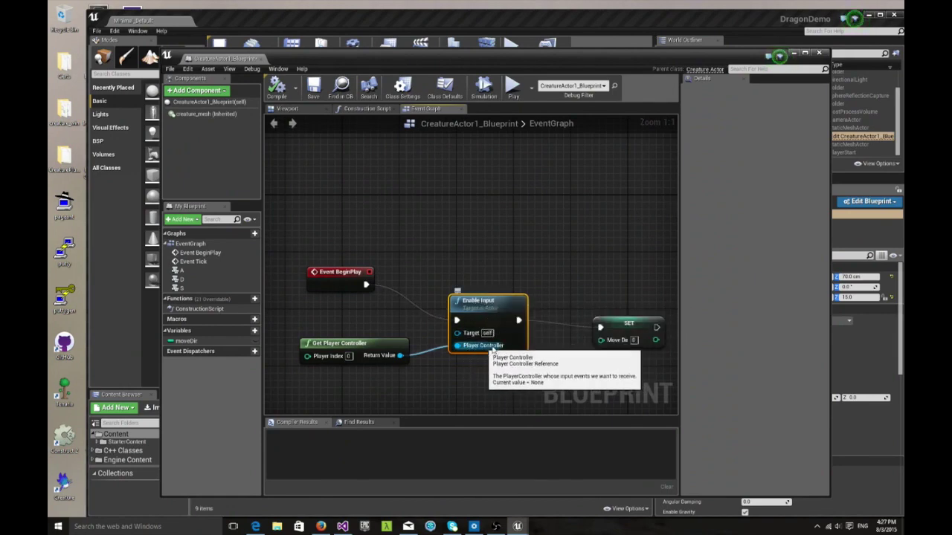
# Examine the Get Player Controller node and the moveDir SET node that follows Enable Input
pyautogui.click(381, 340)
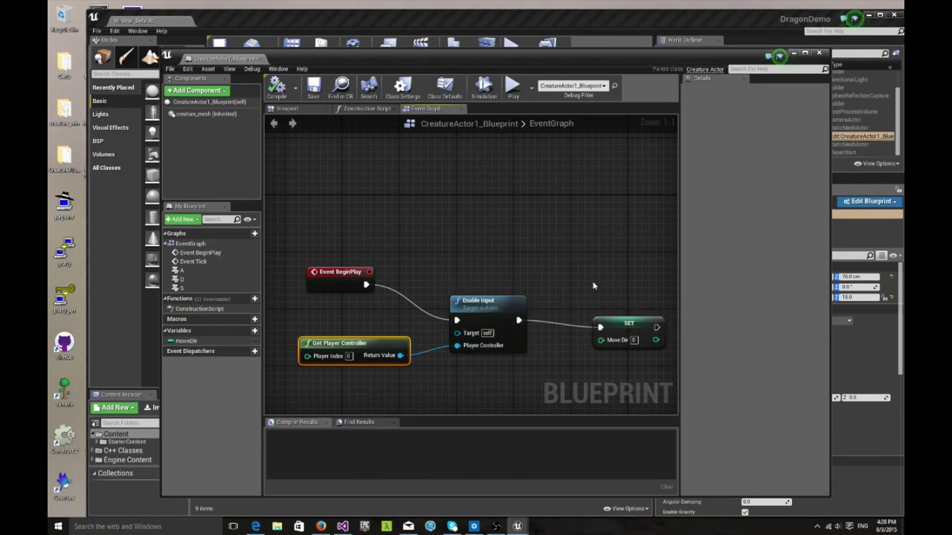
pyautogui.moveTo(594, 285); pyautogui.dragTo(477, 270, button='right')
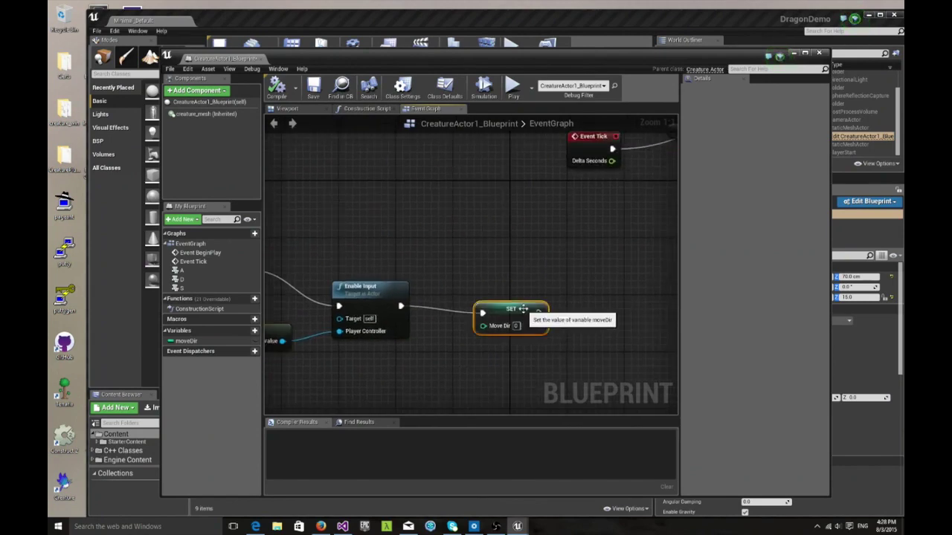
pyautogui.click(522, 309)
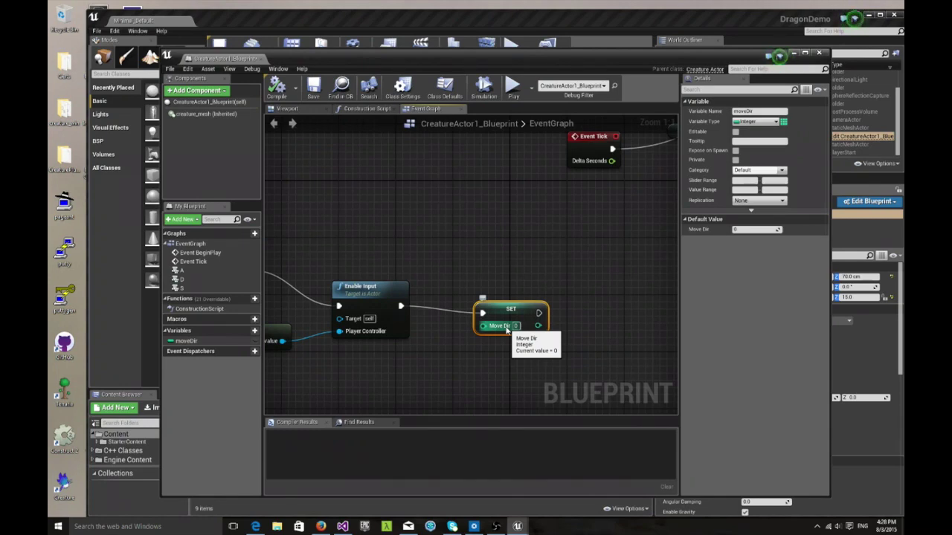
pyautogui.scroll(-3, 582, 288)
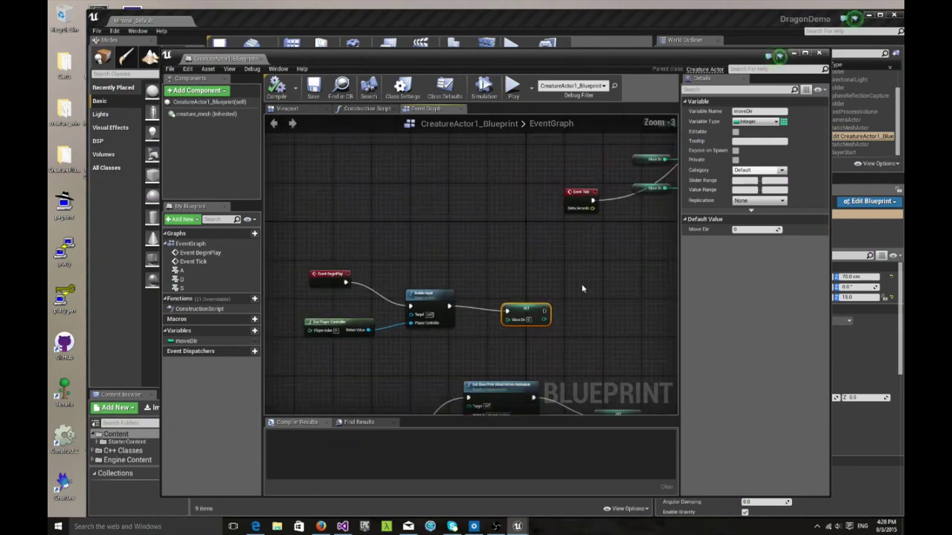
pyautogui.moveTo(539, 337); pyautogui.dragTo(516, 325, button='right')
pyautogui.scroll(3, 539, 305)
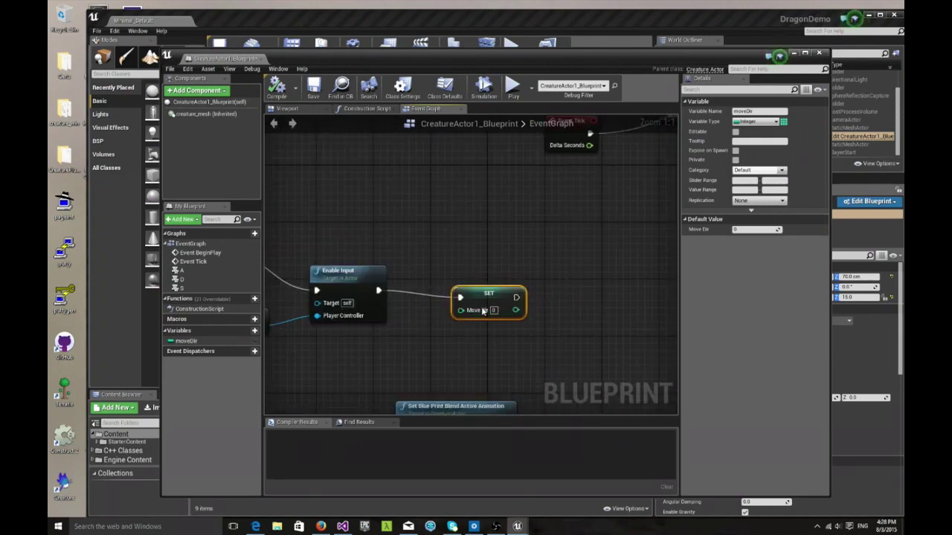
pyautogui.moveTo(497, 276); pyautogui.dragTo(558, 251, button='right')
pyautogui.moveTo(473, 234); pyautogui.dragTo(519, 216, button='right')
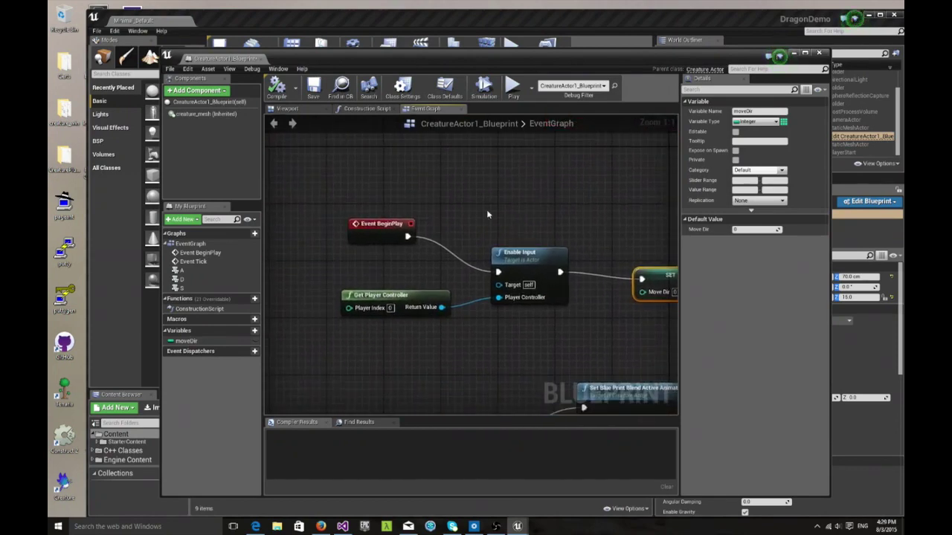
# Move Event BeginPlay slightly farther up and away from Enable Input, and shift Get Player Controller slightly closer to Enable Input
pyautogui.click(500, 257)
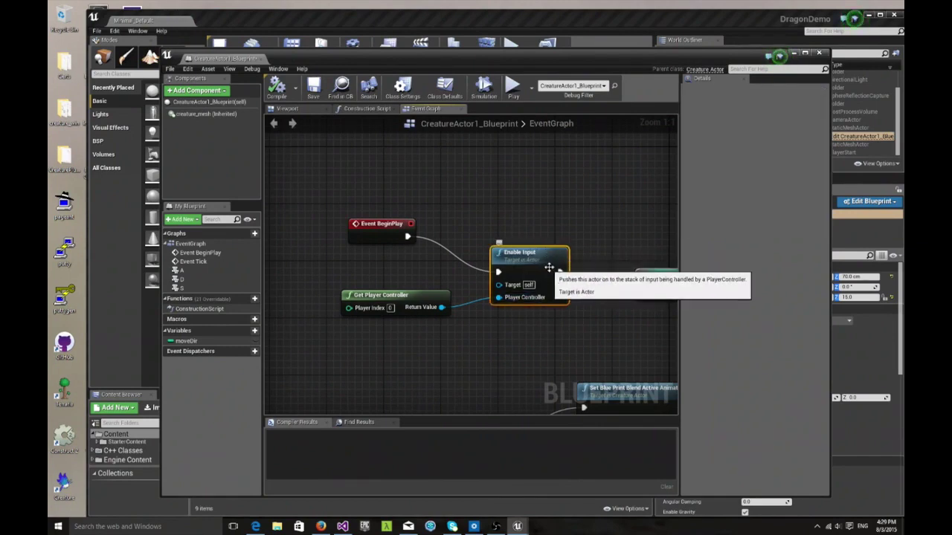
pyautogui.moveTo(392, 222); pyautogui.dragTo(383, 214)
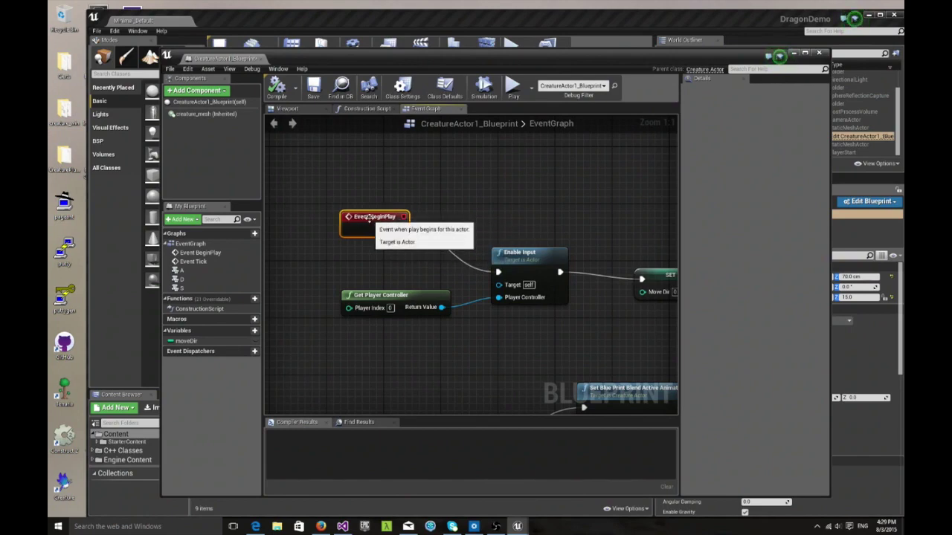
pyautogui.click(512, 257)
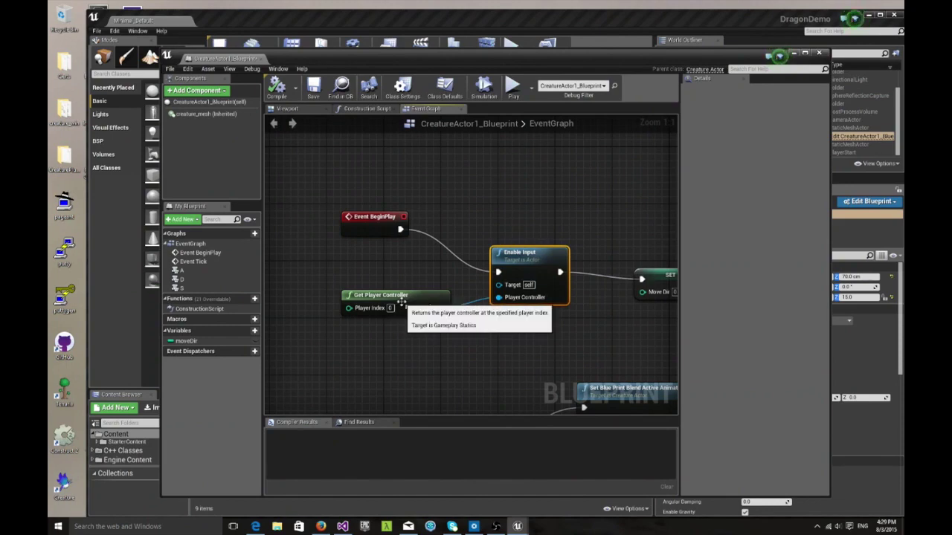
pyautogui.moveTo(445, 297); pyautogui.dragTo(498, 296)
pyautogui.moveTo(577, 322); pyautogui.dragTo(512, 310, button='right')
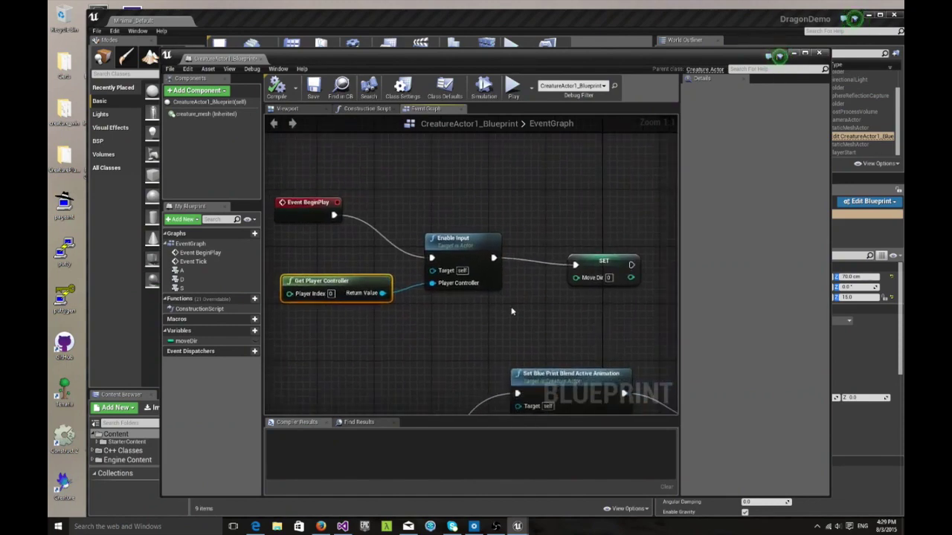
# Move the A key event node slightly up, keeping it beside its two Set Blue Print Blend Active Animation nodes
pyautogui.scroll(-1, 513, 310)
pyautogui.moveTo(588, 302); pyautogui.dragTo(506, 344, button='right')
pyautogui.moveTo(545, 304); pyautogui.dragTo(528, 272, button='right')
pyautogui.moveTo(390, 367); pyautogui.dragTo(544, 232, button='right')
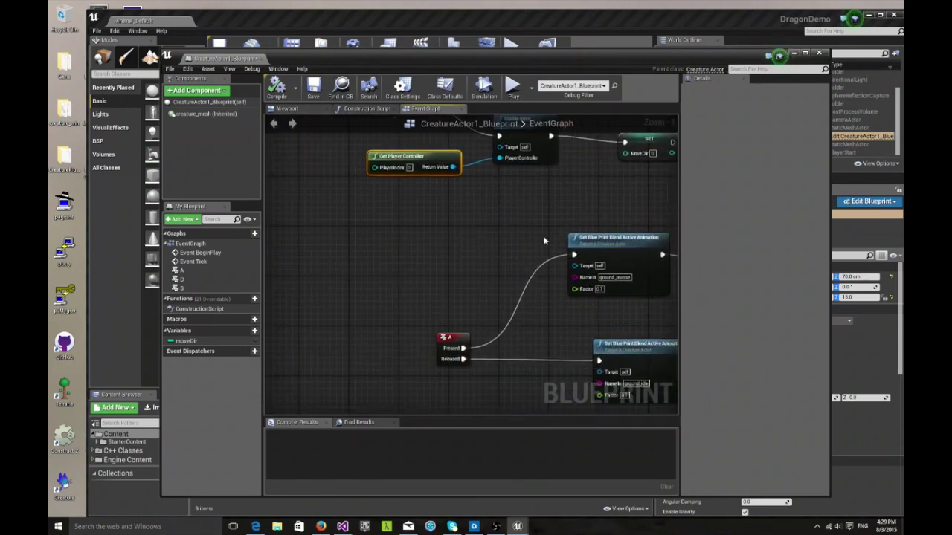
pyautogui.moveTo(575, 300); pyautogui.dragTo(486, 284, button='right')
pyautogui.moveTo(566, 301); pyautogui.dragTo(500, 280, button='right')
pyautogui.moveTo(428, 272); pyautogui.dragTo(497, 278, button='right')
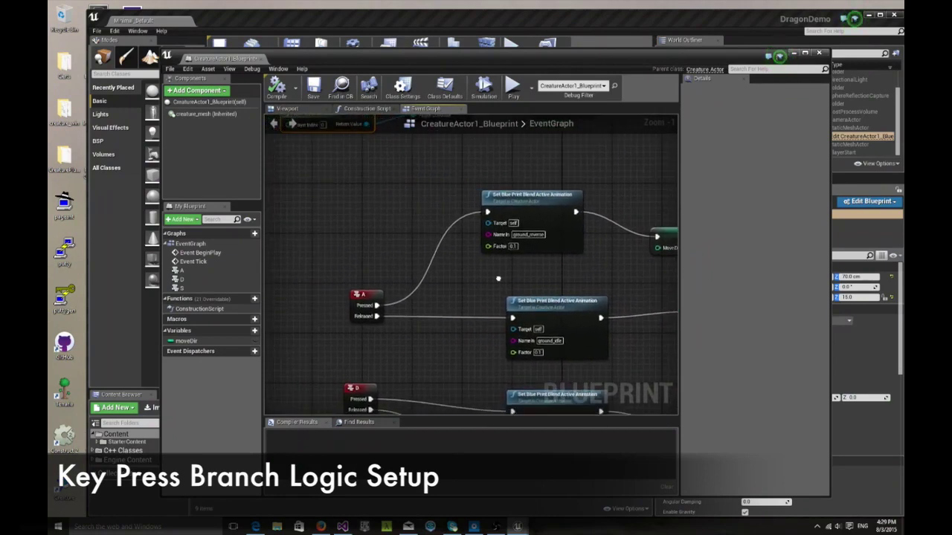
pyautogui.scroll(1, 475, 278)
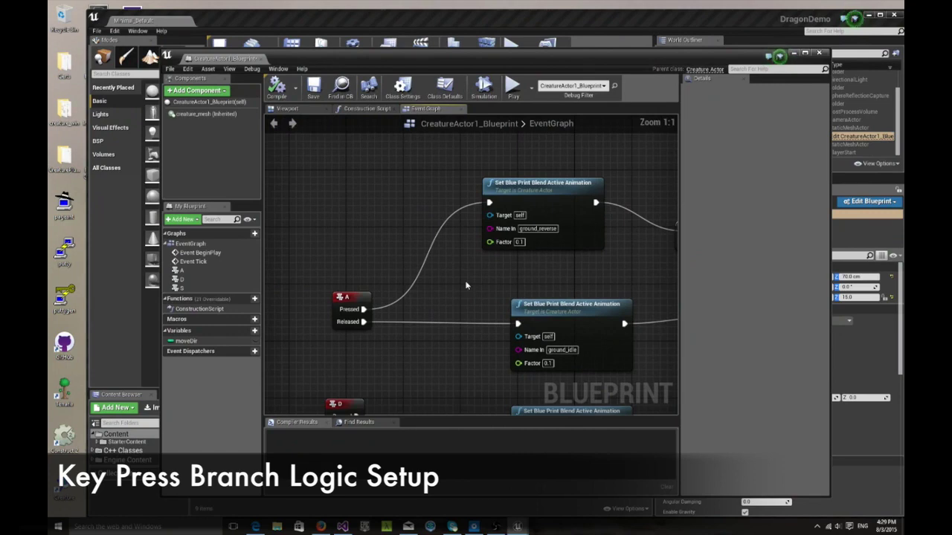
pyautogui.click(364, 298)
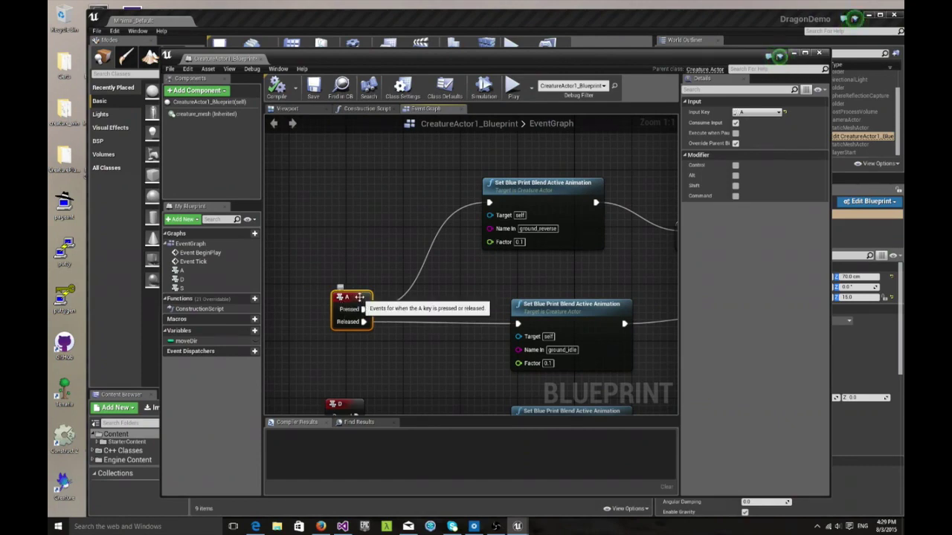
pyautogui.moveTo(357, 298); pyautogui.dragTo(349, 285)
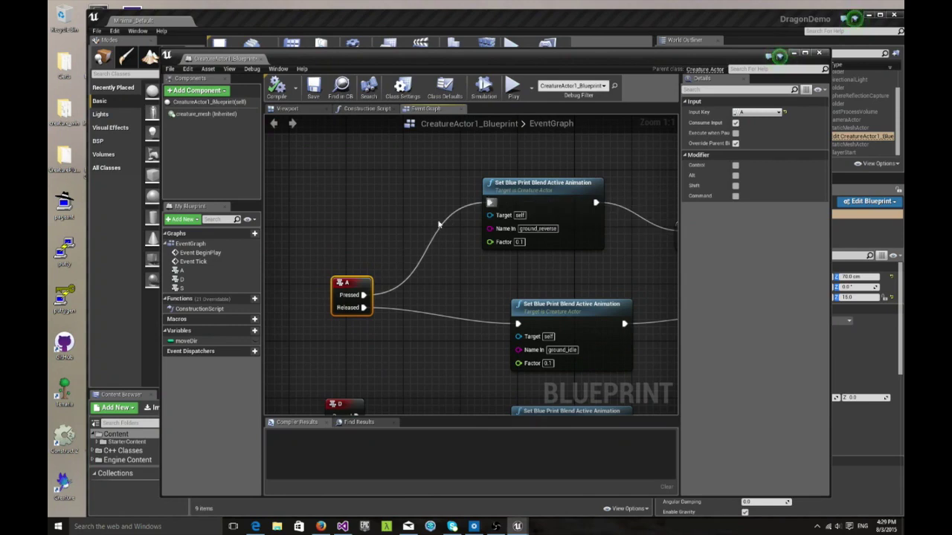
# Examine the ground_reverse Set Blue Print Blend Active Animation node on the A key's Pressed branch, including its Name In and Factor inputs
pyautogui.click(520, 185)
pyautogui.moveTo(627, 157); pyautogui.dragTo(475, 178, button='right')
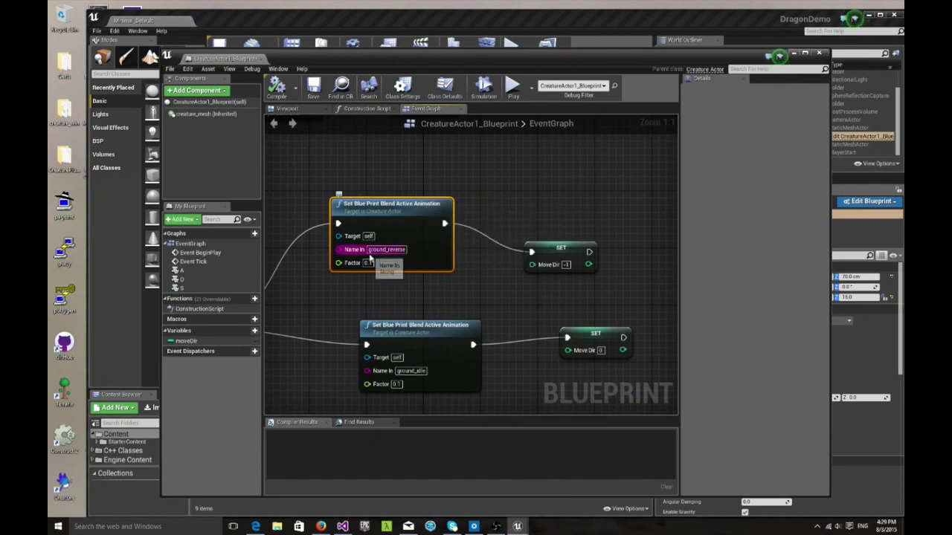
pyautogui.moveTo(324, 288); pyautogui.dragTo(438, 283, button='right')
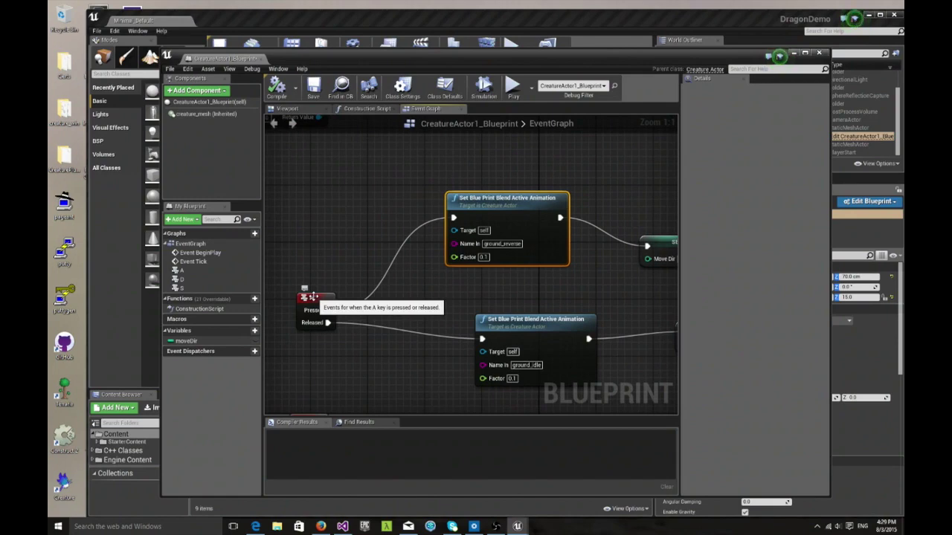
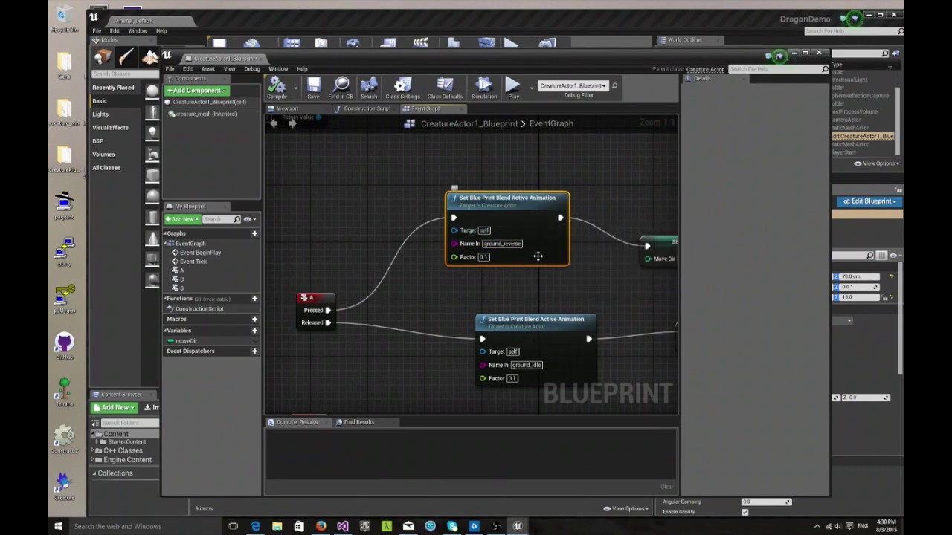
pyautogui.moveTo(431, 287); pyautogui.dragTo(404, 311, button='right')
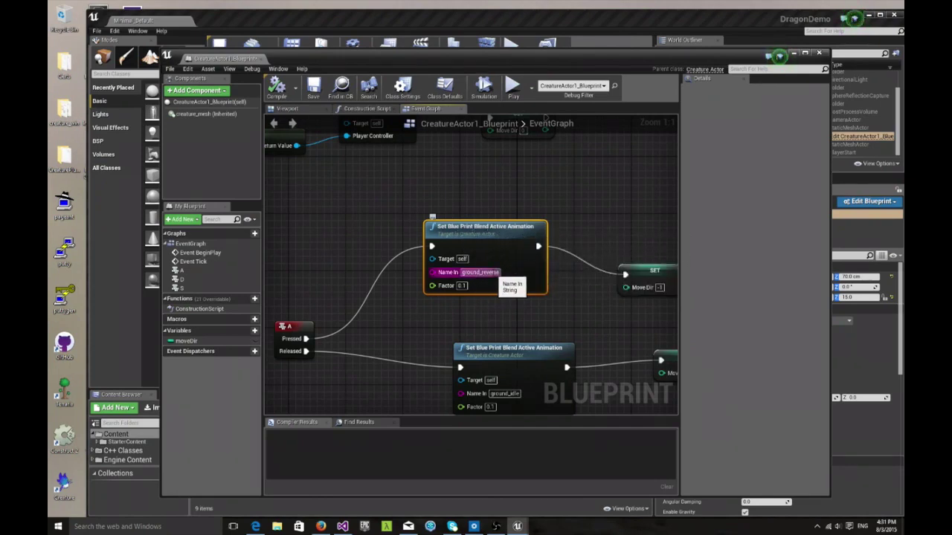
pyautogui.moveTo(473, 278); pyautogui.dragTo(332, 264, button='right')
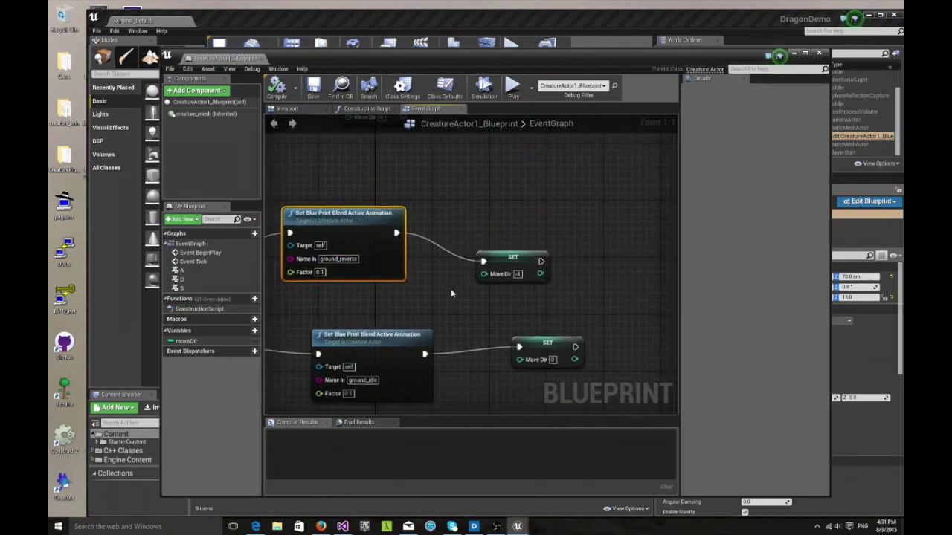
pyautogui.moveTo(487, 229); pyautogui.dragTo(546, 290, button='right')
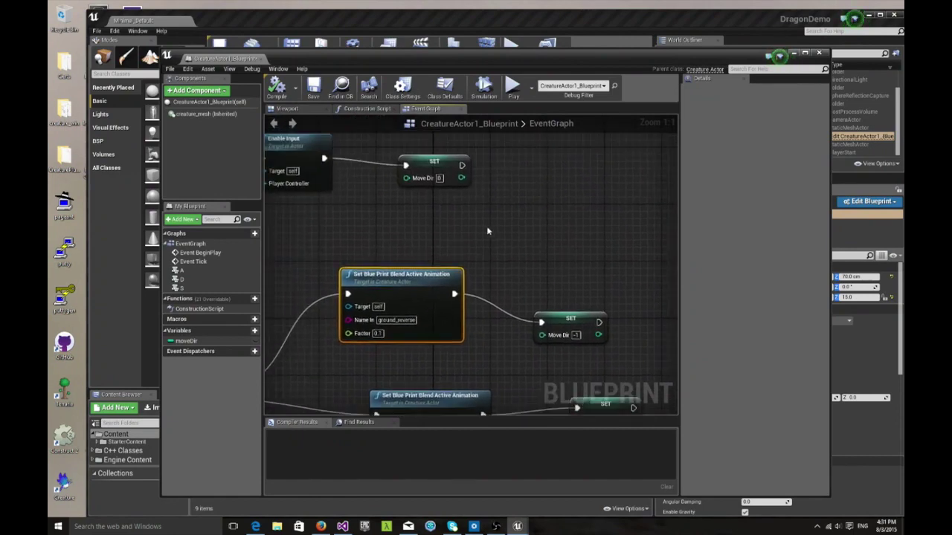
# Compare the moveDir SET node after Enable Input with the one after ground_reverse, and check the latter's Move Dir value
pyautogui.click(426, 179)
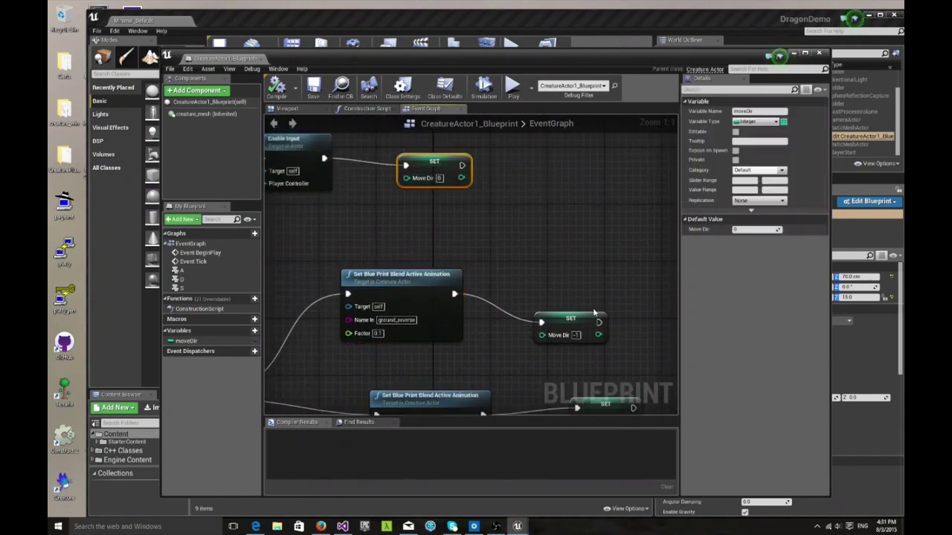
pyautogui.moveTo(594, 313); pyautogui.dragTo(574, 302, button='right')
pyautogui.click(565, 324)
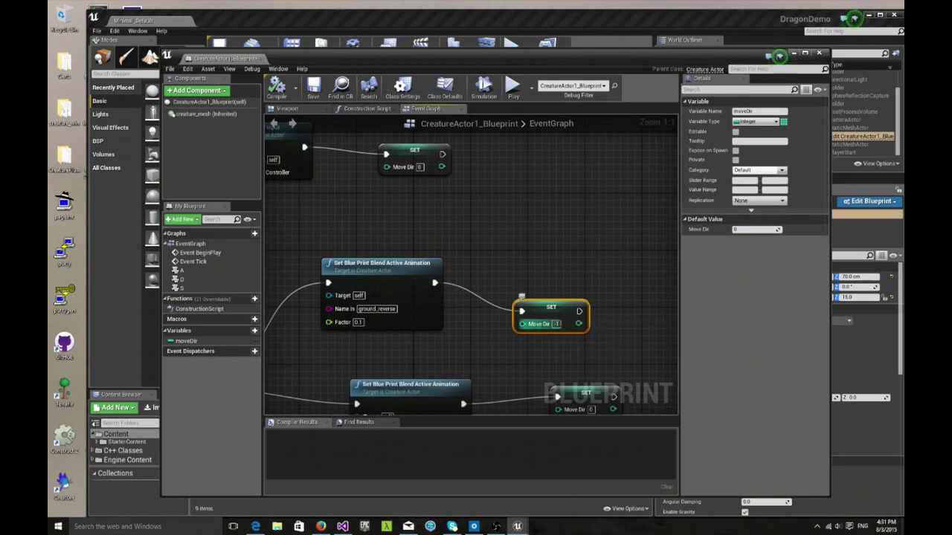
pyautogui.click(556, 324)
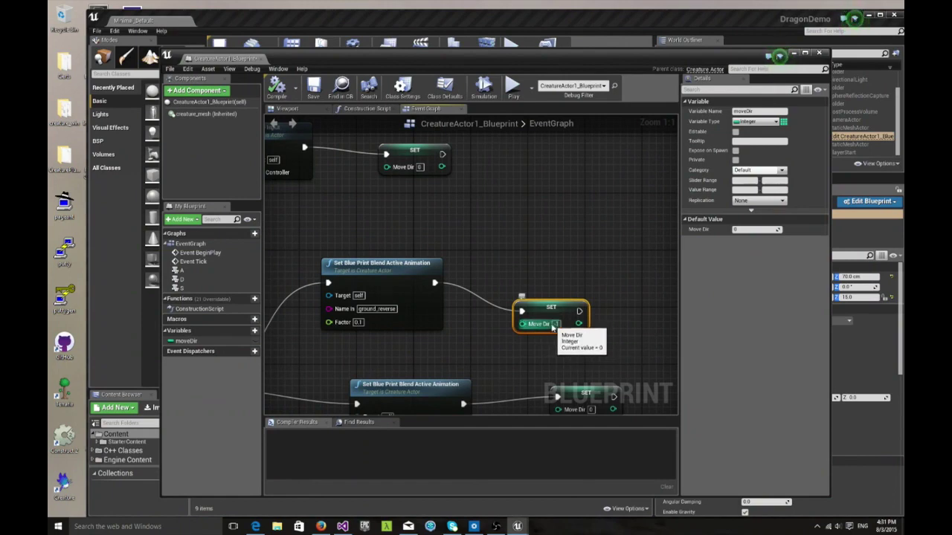
pyautogui.write('1')
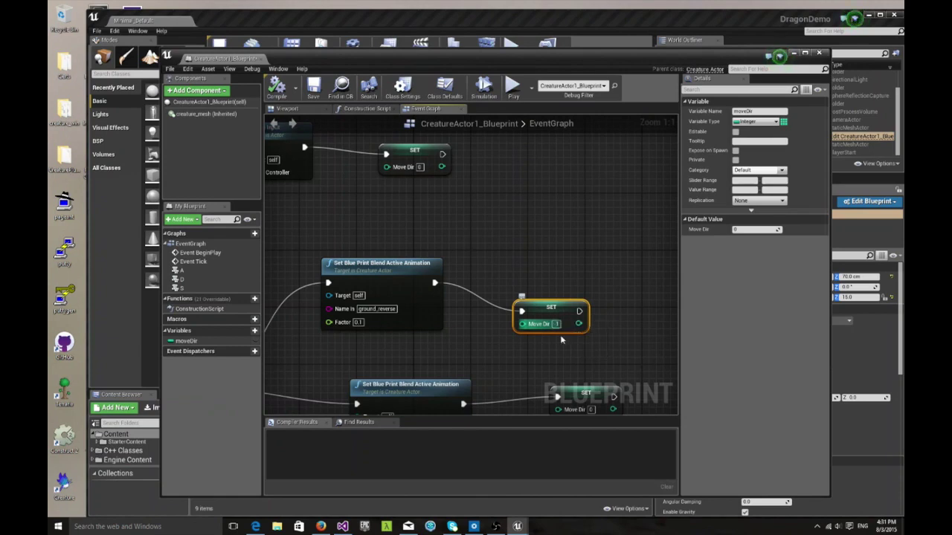
# Inspect the A key's Released branch from the ground_idle animation node to its moveDir SET node
pyautogui.moveTo(520, 358); pyautogui.dragTo(559, 278, button='right')
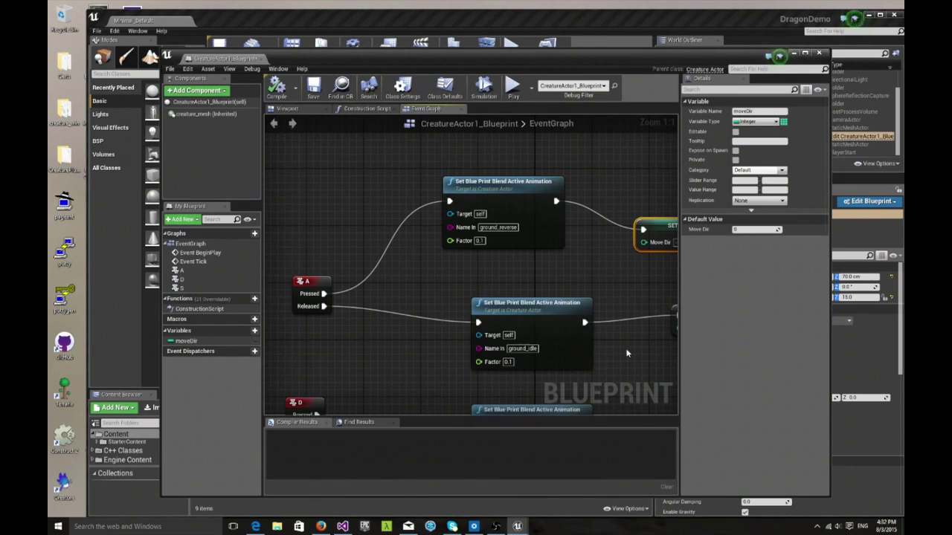
pyautogui.moveTo(627, 354); pyautogui.dragTo(471, 343, button='right')
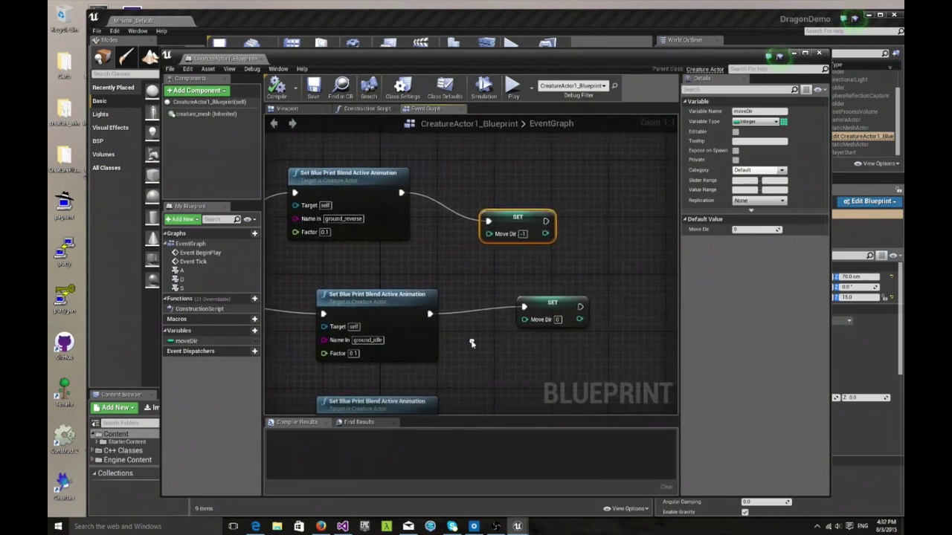
pyautogui.click(537, 307)
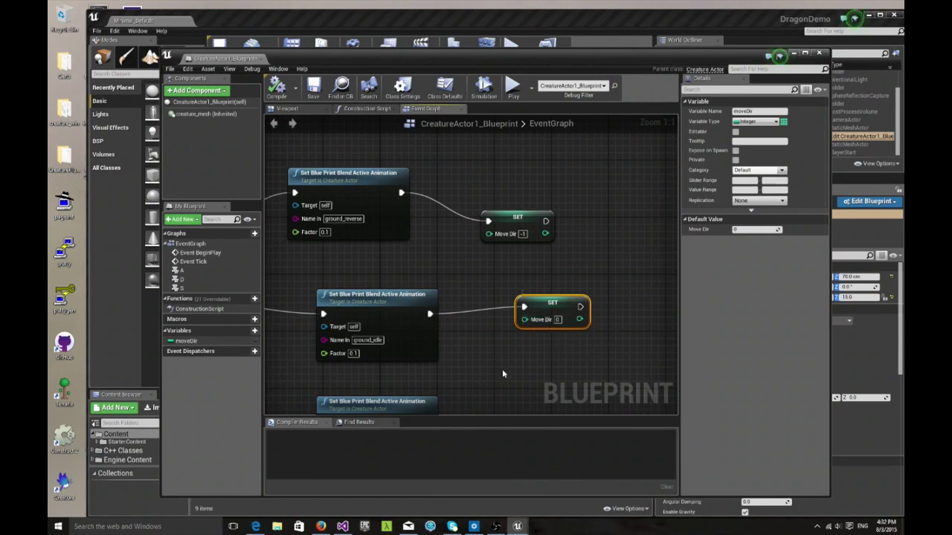
# Examine the D key's Pressed branch with its ground_walk animation node and moveDir SET node, comparing it with the A key's branch
pyautogui.moveTo(502, 369); pyautogui.dragTo(579, 275, button='right')
pyautogui.moveTo(446, 260); pyautogui.dragTo(465, 269, button='right')
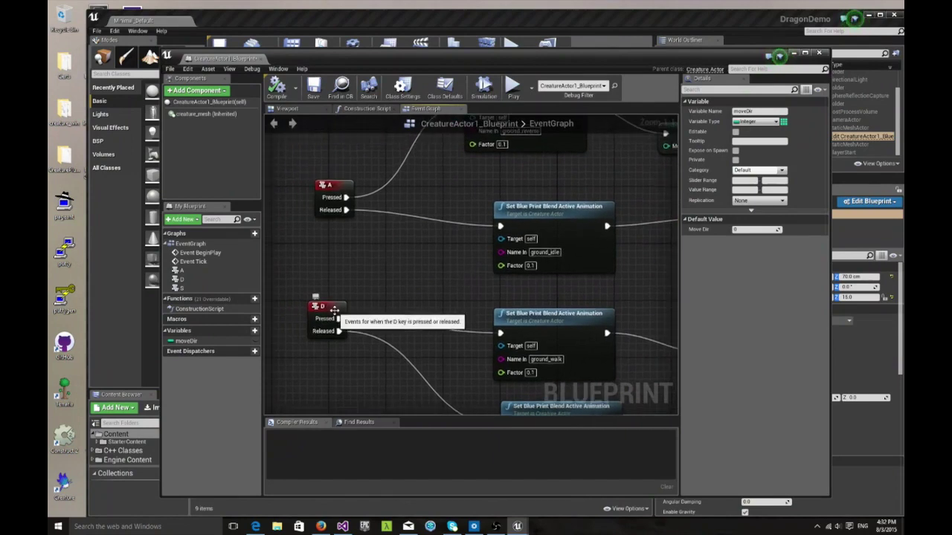
pyautogui.moveTo(514, 306); pyautogui.dragTo(440, 297, button='right')
pyautogui.click(460, 308)
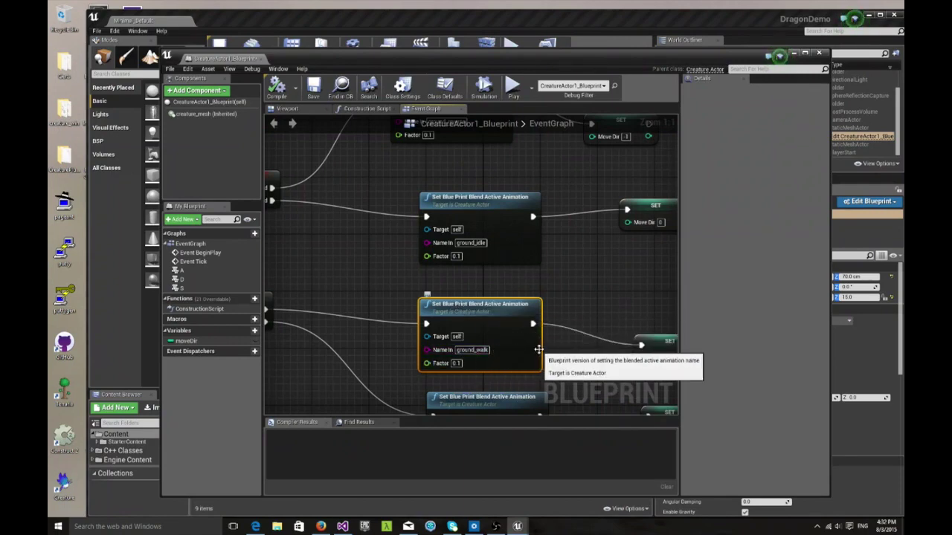
pyautogui.moveTo(579, 359); pyautogui.dragTo(486, 350, button='right')
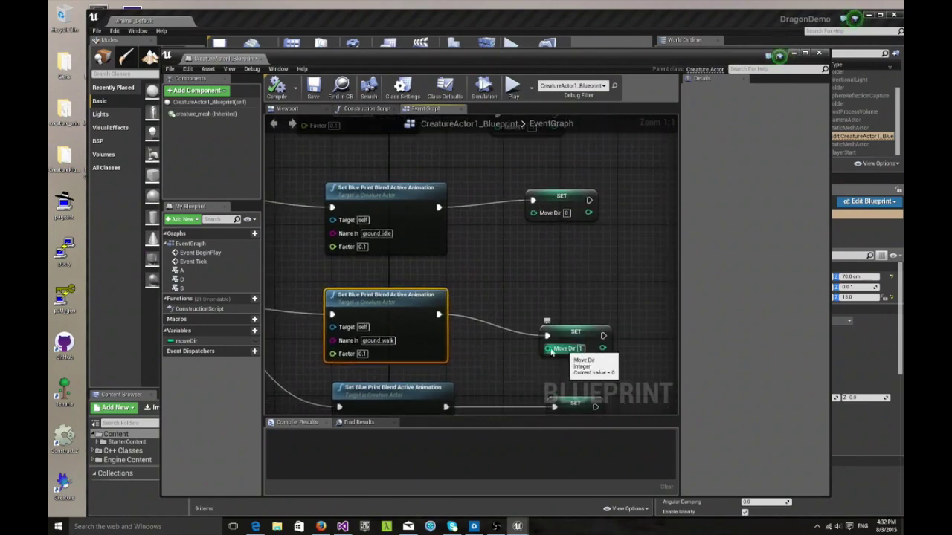
pyautogui.moveTo(611, 319); pyautogui.dragTo(588, 277, button='right')
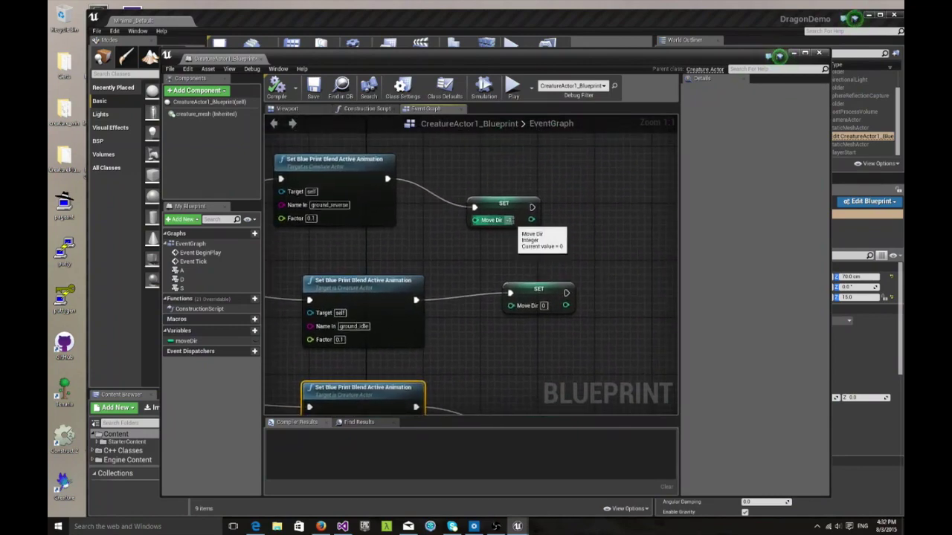
# Compare the three moveDir SET nodes that follow the ground_reverse, ground_idle and ground_walk animation nodes
pyautogui.moveTo(584, 327)
pyautogui.mouseDown(button='right')
pyautogui.moveTo(556, 255)
pyautogui.moveTo(586, 285)
pyautogui.moveTo(578, 320)
pyautogui.mouseUp(button='right')
pyautogui.moveTo(569, 278); pyautogui.dragTo(563, 249, button='right')
pyautogui.moveTo(563, 299)
pyautogui.mouseDown(button='right')
pyautogui.moveTo(561, 269)
pyautogui.moveTo(548, 313)
pyautogui.mouseUp(button='right')
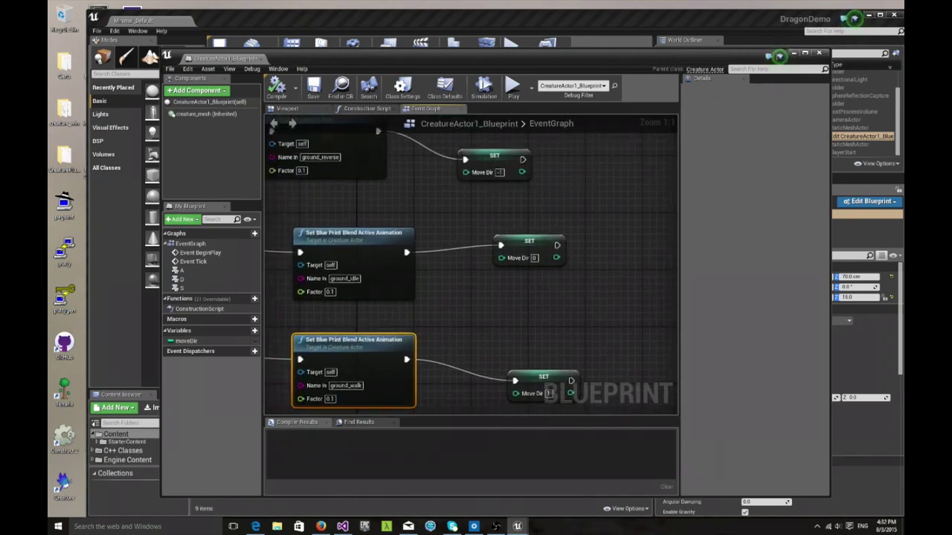
pyautogui.moveTo(440, 137); pyautogui.dragTo(602, 397)
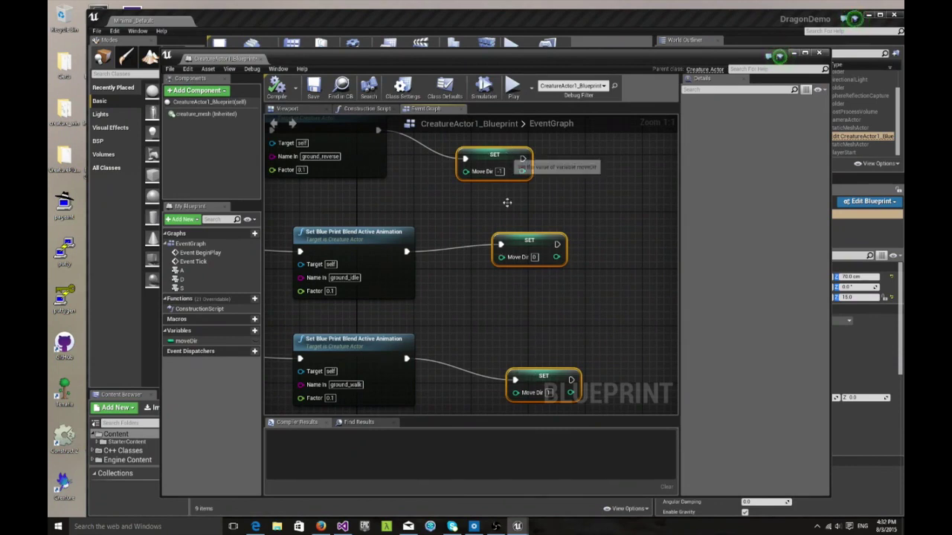
pyautogui.click(554, 336)
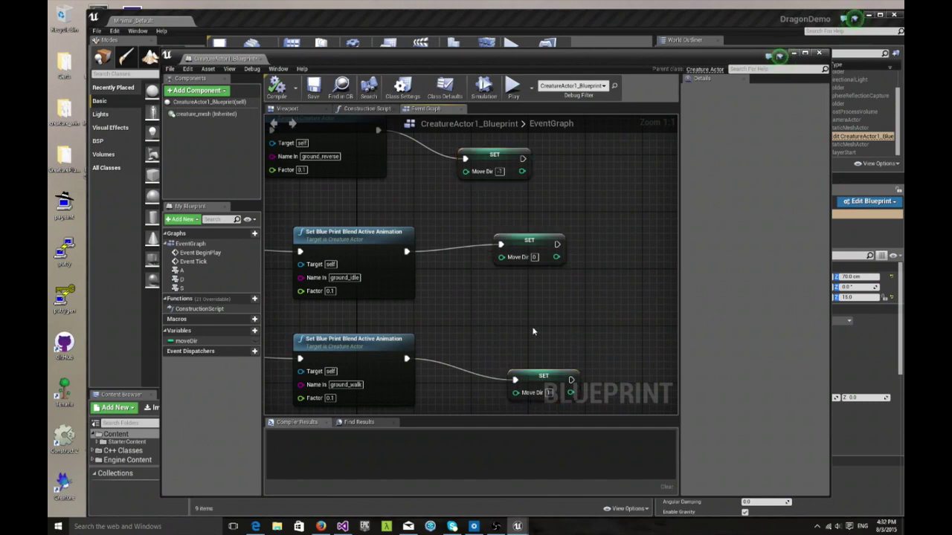
# Trace the D key's Released branch through its ground_idle animation node to its moveDir SET node
pyautogui.moveTo(531, 329); pyautogui.dragTo(578, 290, button='right')
pyautogui.moveTo(528, 383); pyautogui.dragTo(595, 351, button='right')
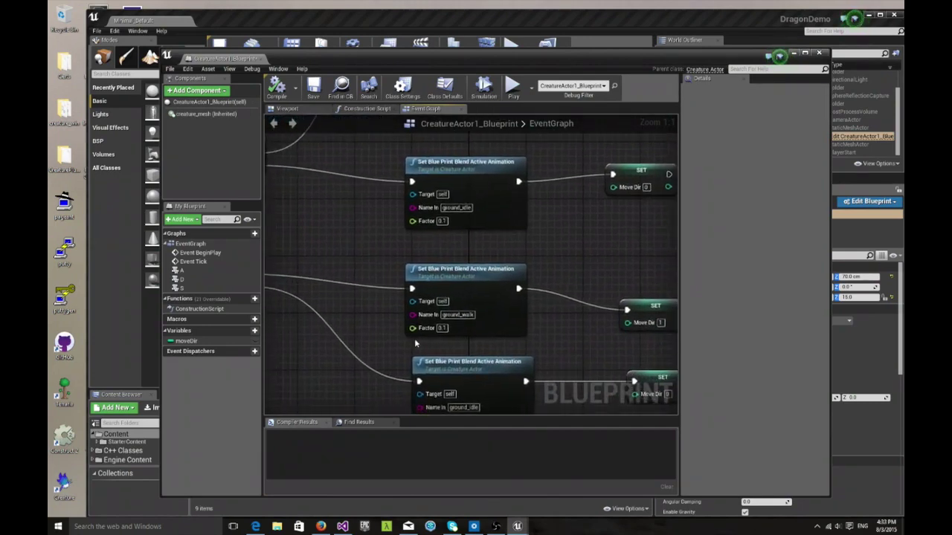
pyautogui.moveTo(384, 326); pyautogui.dragTo(521, 314, button='right')
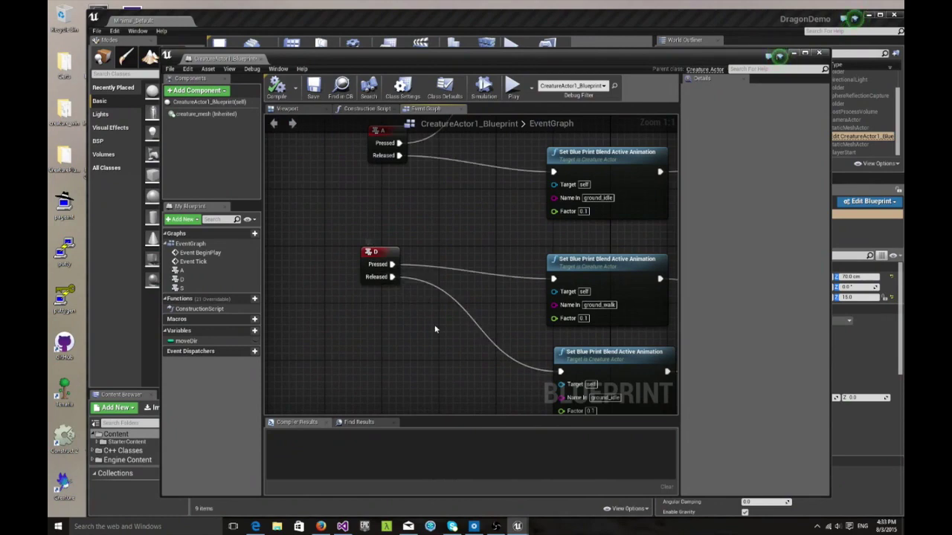
pyautogui.moveTo(434, 324); pyautogui.dragTo(323, 283, button='right')
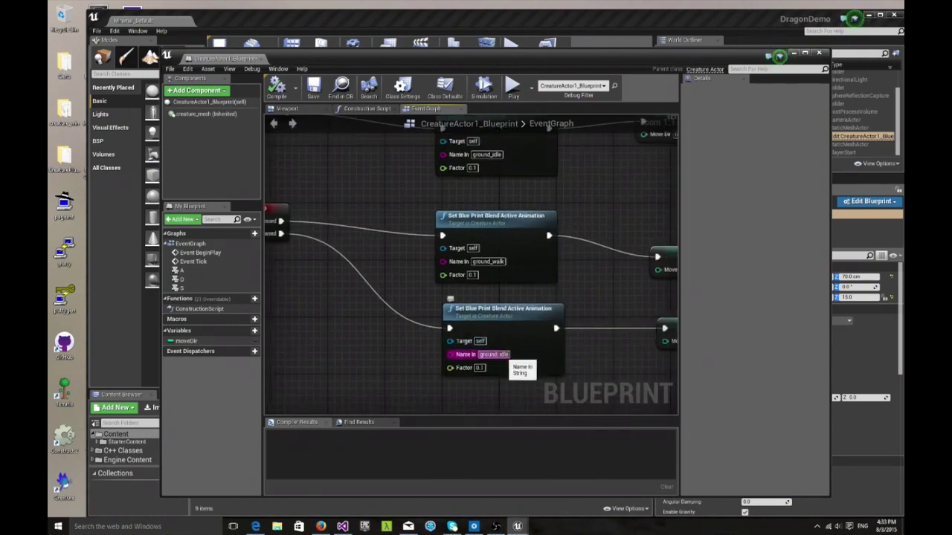
pyautogui.moveTo(617, 359); pyautogui.dragTo(539, 361, button='right')
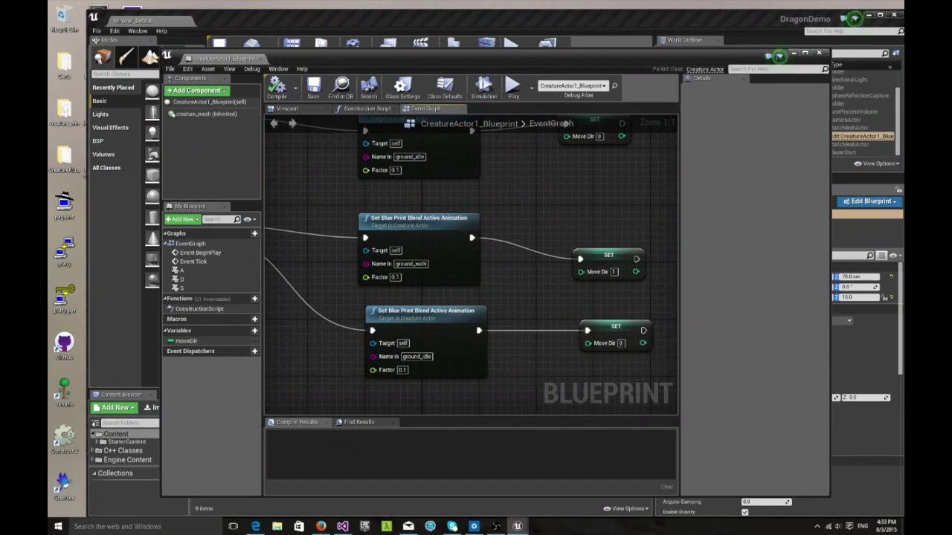
# Examine the S key's Pressed branch and the Name In and Factor inputs of its ground_fire animation node
pyautogui.scroll(-2, 535, 359)
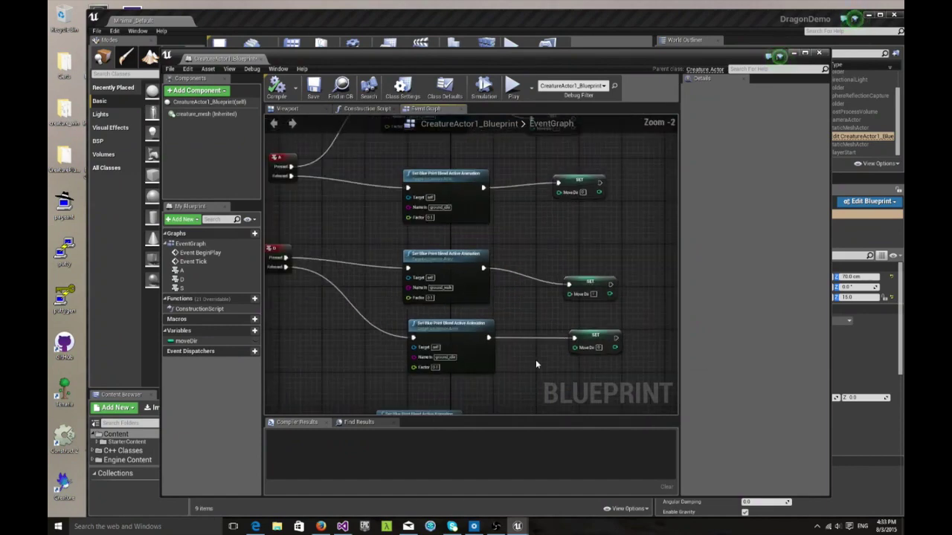
pyautogui.moveTo(535, 359); pyautogui.dragTo(410, 278, button='right')
pyautogui.scroll(2, 402, 288)
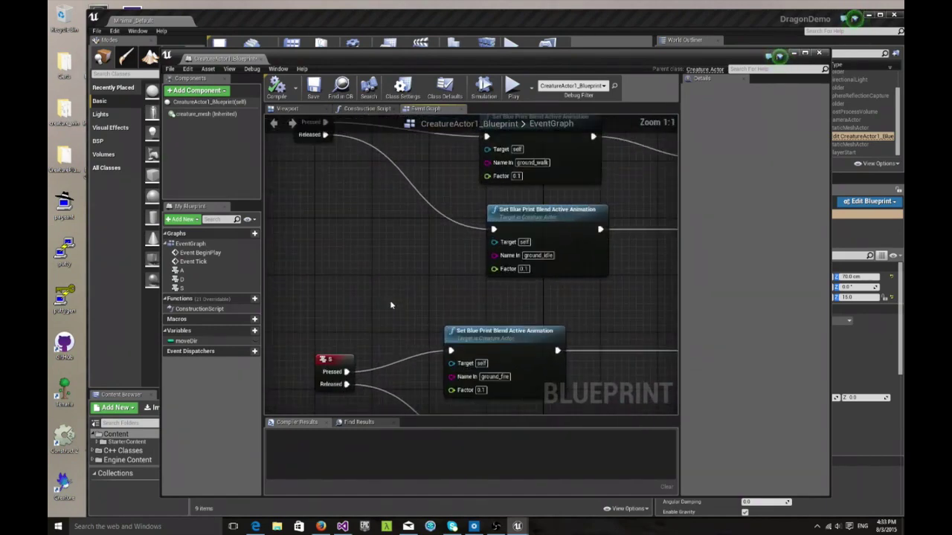
pyautogui.moveTo(403, 324); pyautogui.dragTo(404, 253, button='right')
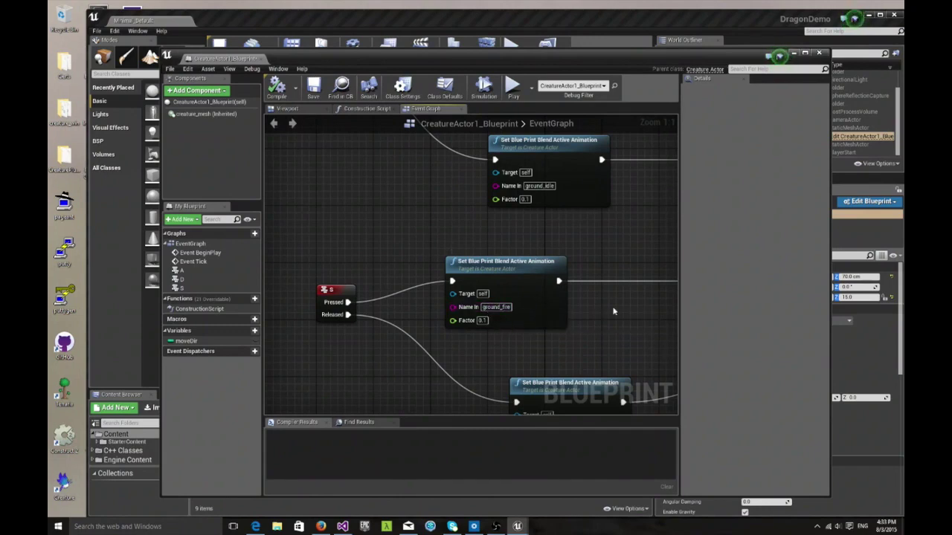
# Confirm -2 as the Move Dir value on the SET node following the S key's ground_fire animation
pyautogui.moveTo(613, 311); pyautogui.dragTo(416, 311, button='right')
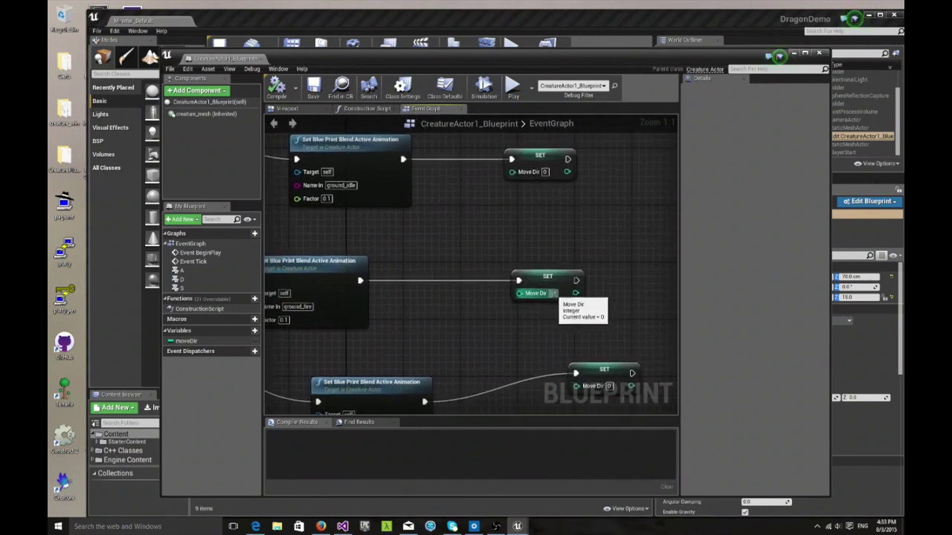
pyautogui.click(553, 293)
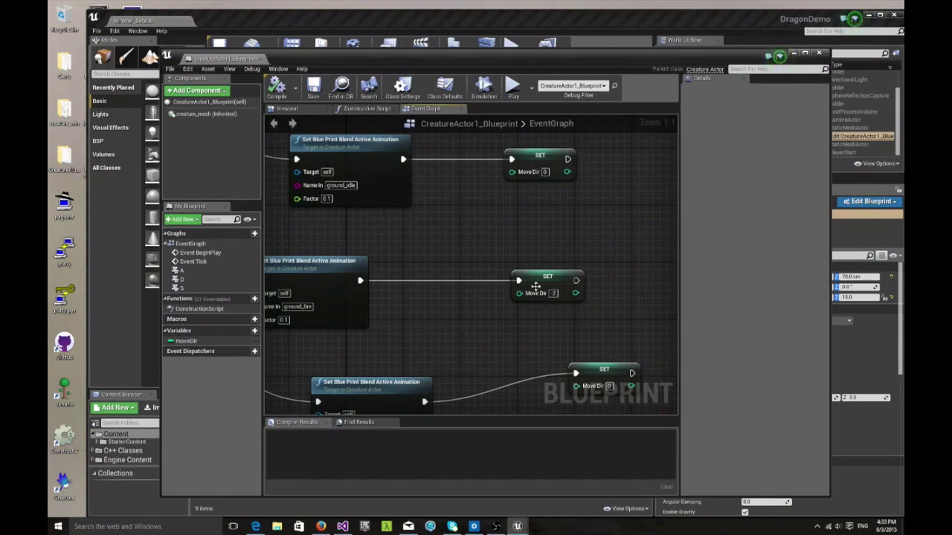
pyautogui.write('-2')
pyautogui.press('Return')
pyautogui.rightClick(547, 328)
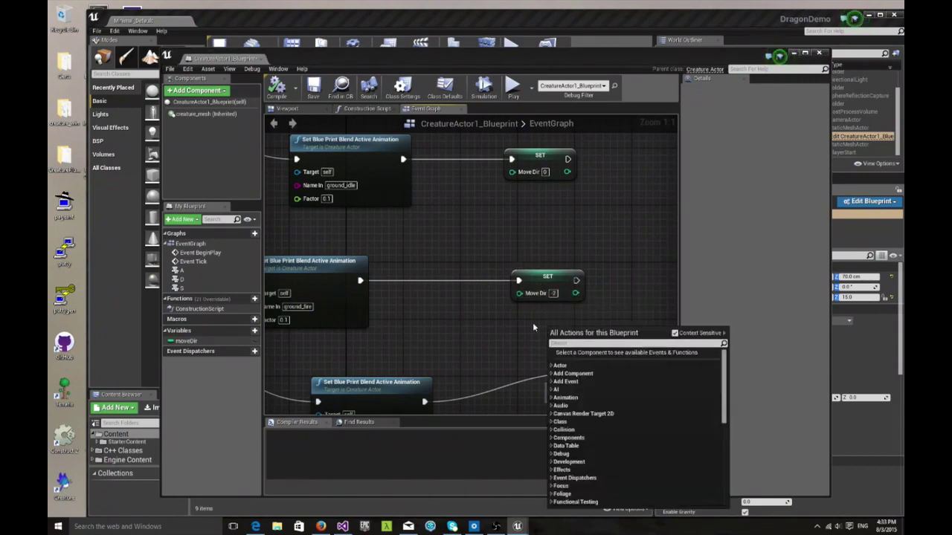
pyautogui.click(498, 328)
# Inspect the S key's Released branch from its ground_idle animation node to its moveDir SET node
pyautogui.moveTo(420, 347); pyautogui.dragTo(517, 324, button='right')
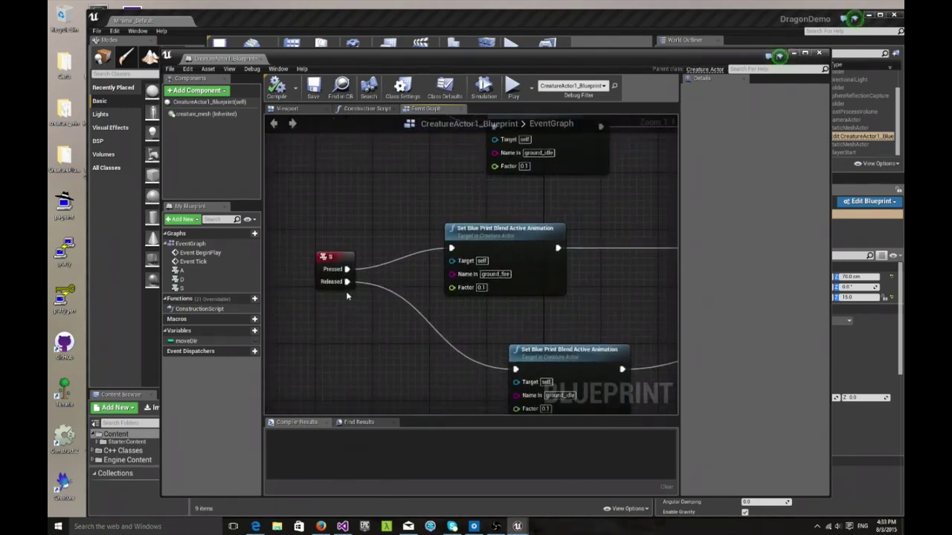
pyautogui.moveTo(589, 312); pyautogui.dragTo(504, 274, button='right')
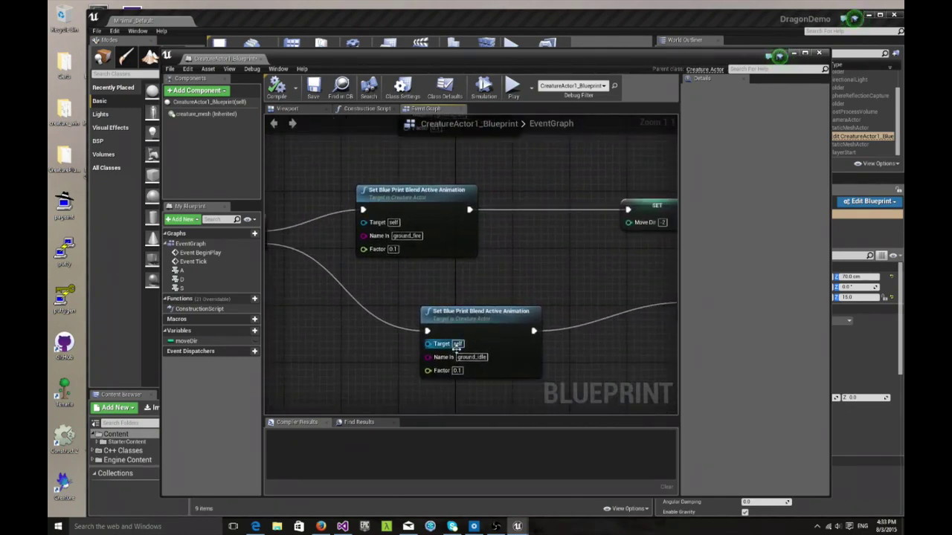
pyautogui.moveTo(556, 331); pyautogui.dragTo(407, 336, button='right')
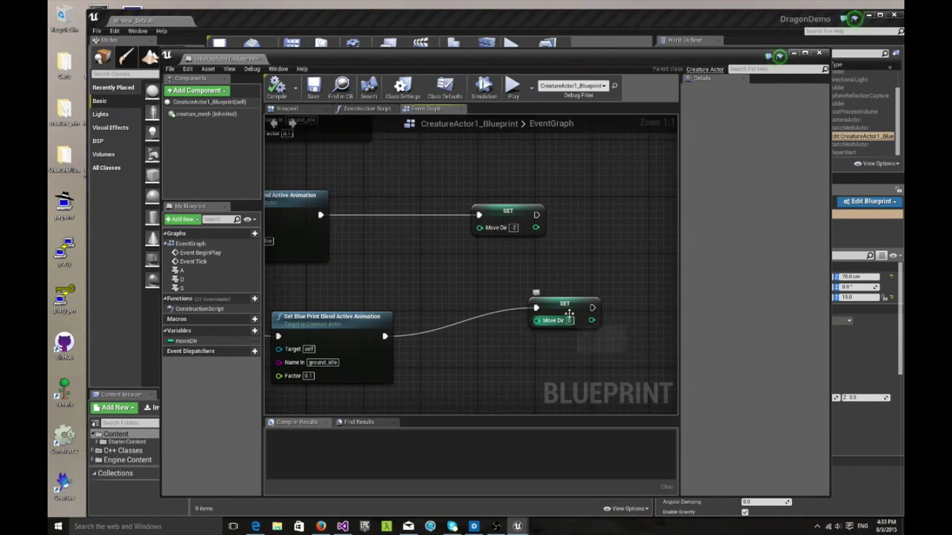
pyautogui.moveTo(586, 261); pyautogui.dragTo(573, 300, button='right')
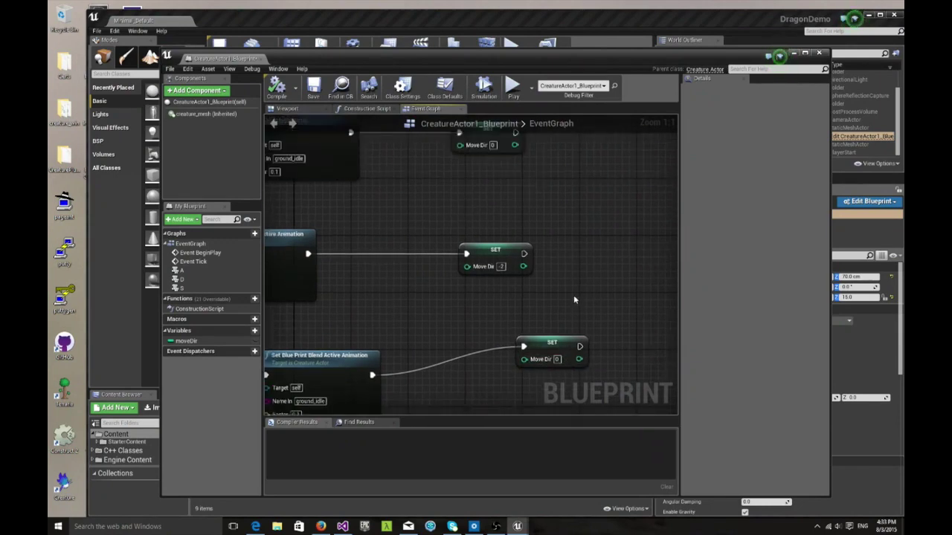
# Review the moveDir SET nodes on the A and D key branches and locate the Event Tick logic that reads moveDir
pyautogui.scroll(-3, 574, 299)
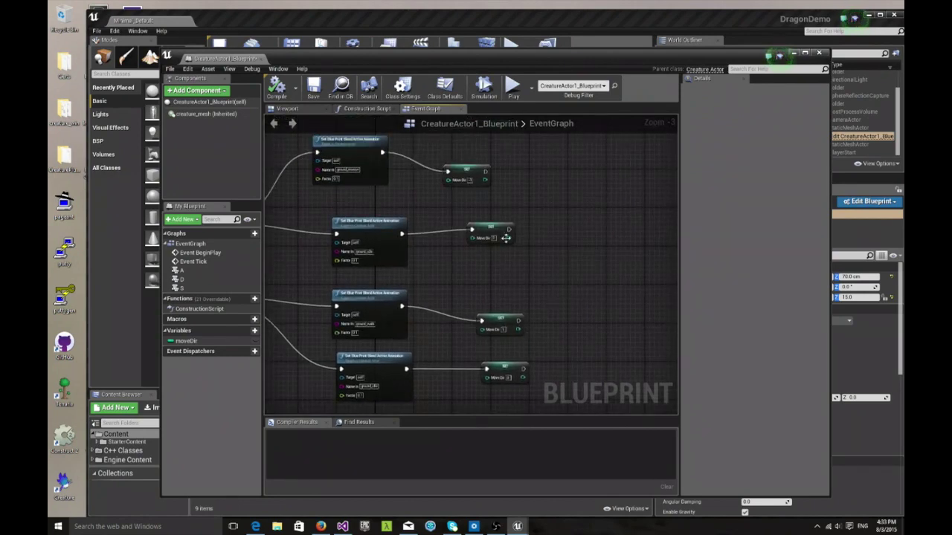
pyautogui.moveTo(577, 374); pyautogui.dragTo(594, 342, button='right')
pyautogui.moveTo(484, 244); pyautogui.dragTo(491, 284, button='right')
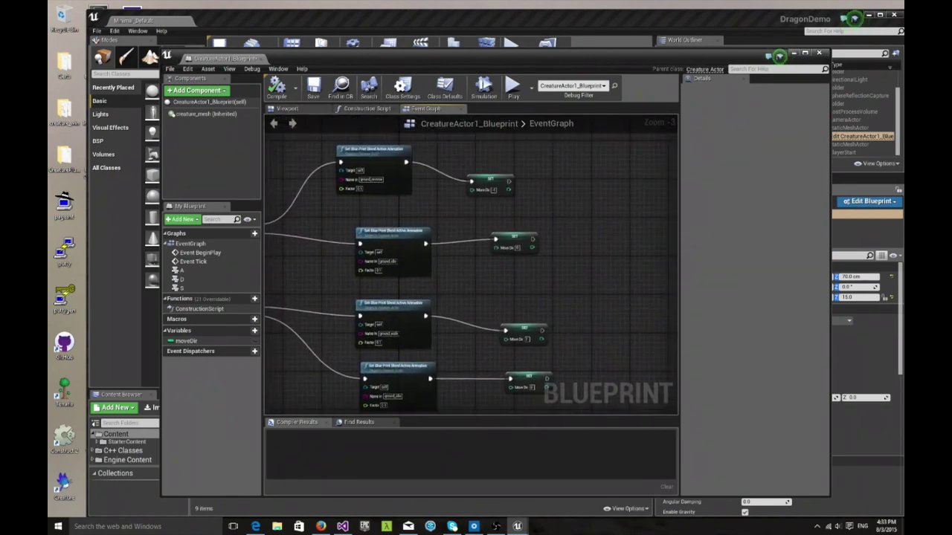
pyautogui.moveTo(585, 176); pyautogui.dragTo(554, 299, button='right')
pyautogui.moveTo(559, 364); pyautogui.dragTo(423, 392, button='right')
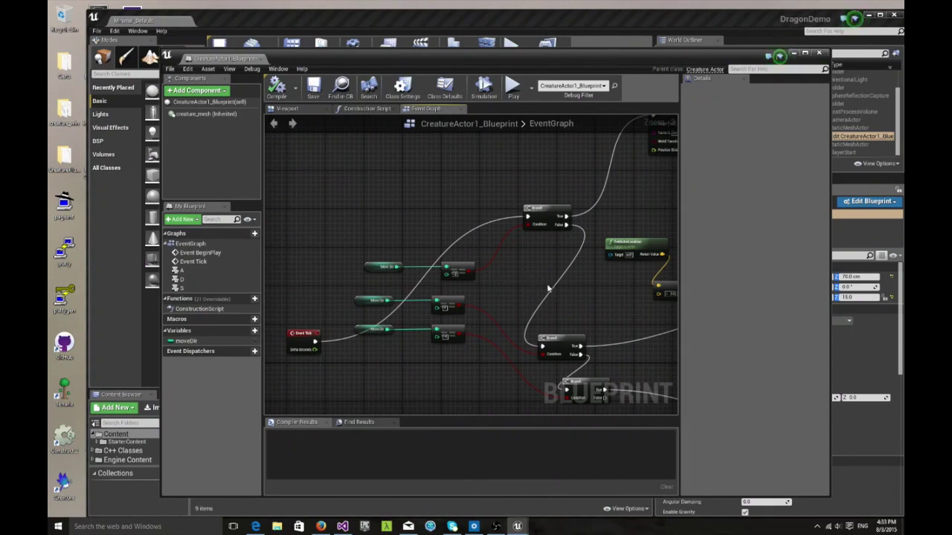
# Recheck how the A, D and S key branches each end in a SET node that stores the movement direction
pyautogui.moveTo(476, 365); pyautogui.dragTo(617, 142, button='right')
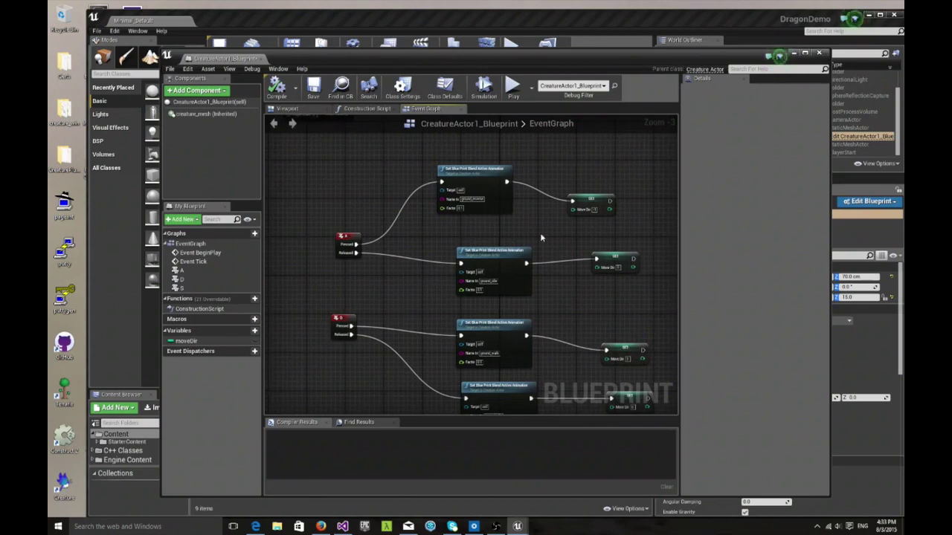
pyautogui.moveTo(550, 323); pyautogui.dragTo(561, 218, button='right')
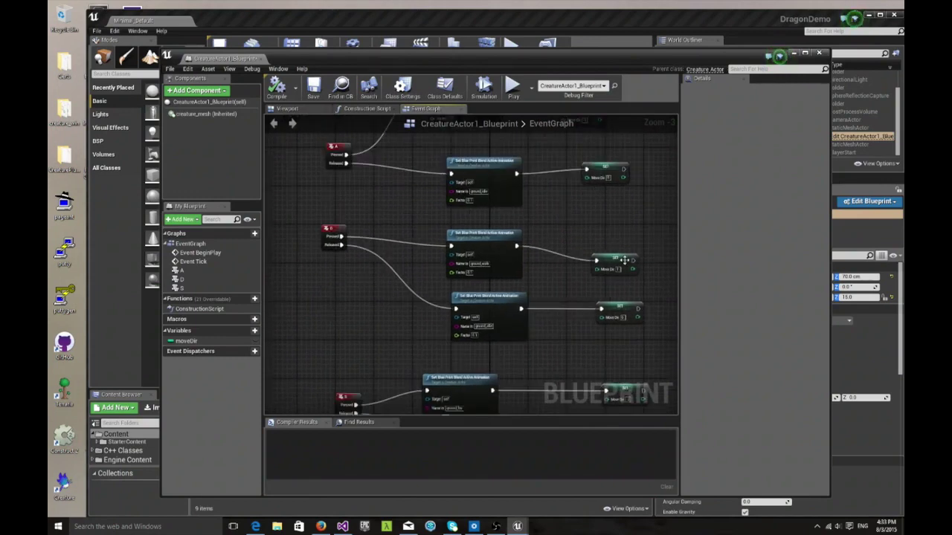
pyautogui.rightClick(644, 221)
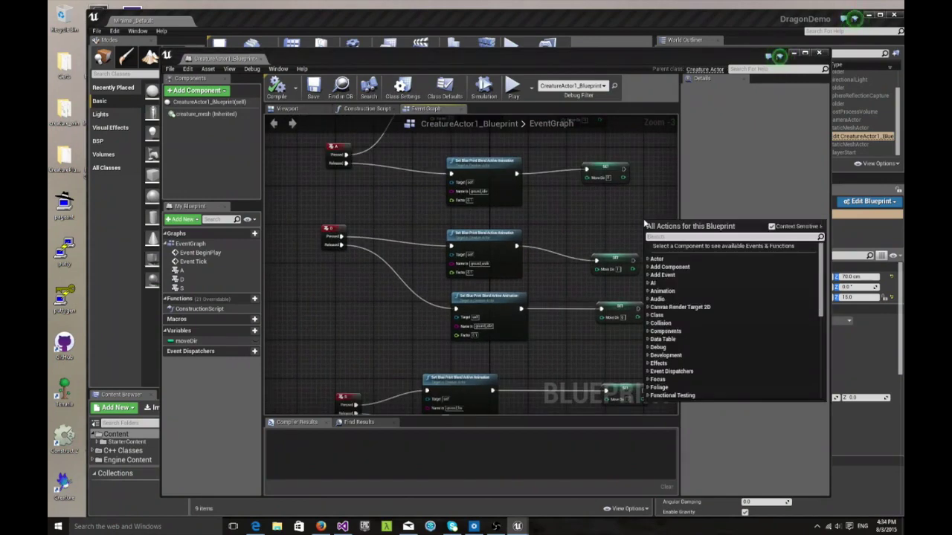
pyautogui.click(618, 221)
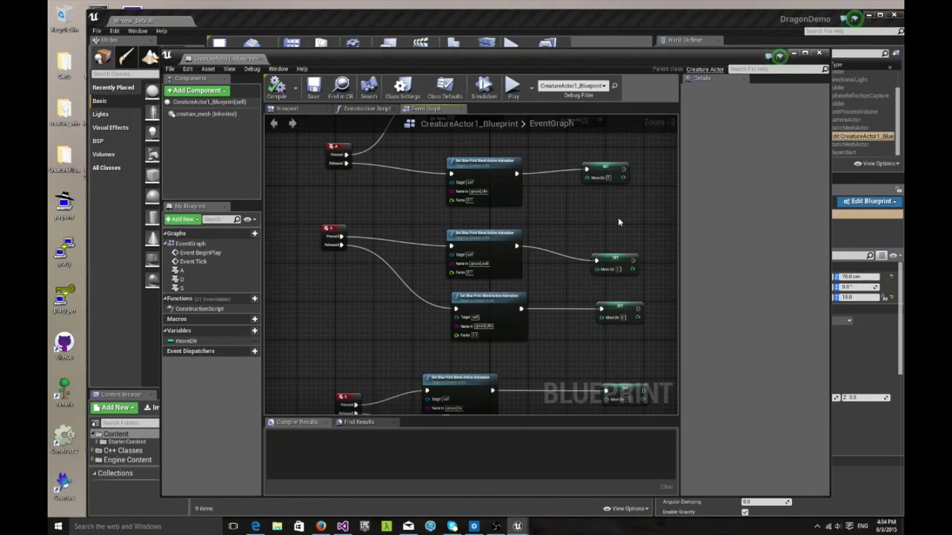
# Return to the Event Tick section and examine the Event Tick node and its outgoing execution wire
pyautogui.moveTo(611, 212); pyautogui.dragTo(563, 272, button='right')
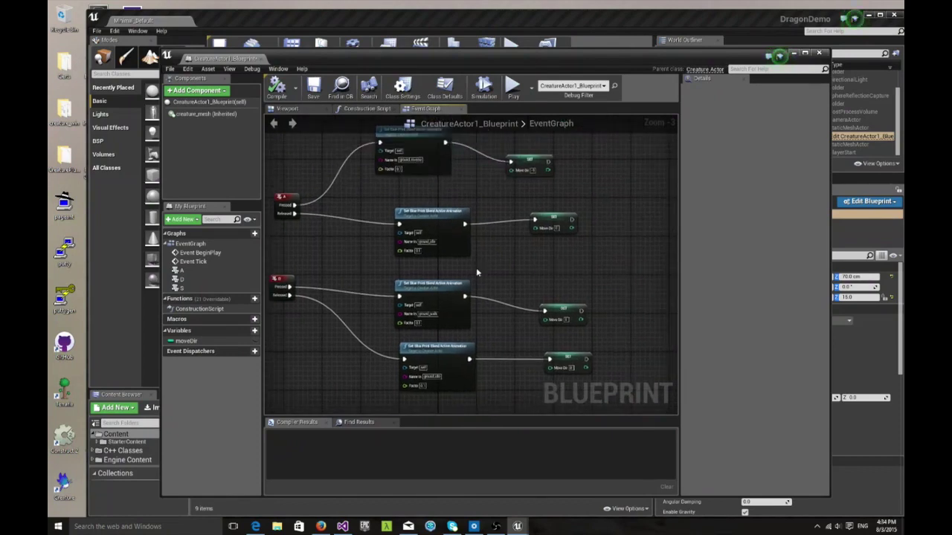
pyautogui.moveTo(631, 251); pyautogui.dragTo(572, 332, button='right')
pyautogui.moveTo(516, 314); pyautogui.dragTo(481, 381, button='right')
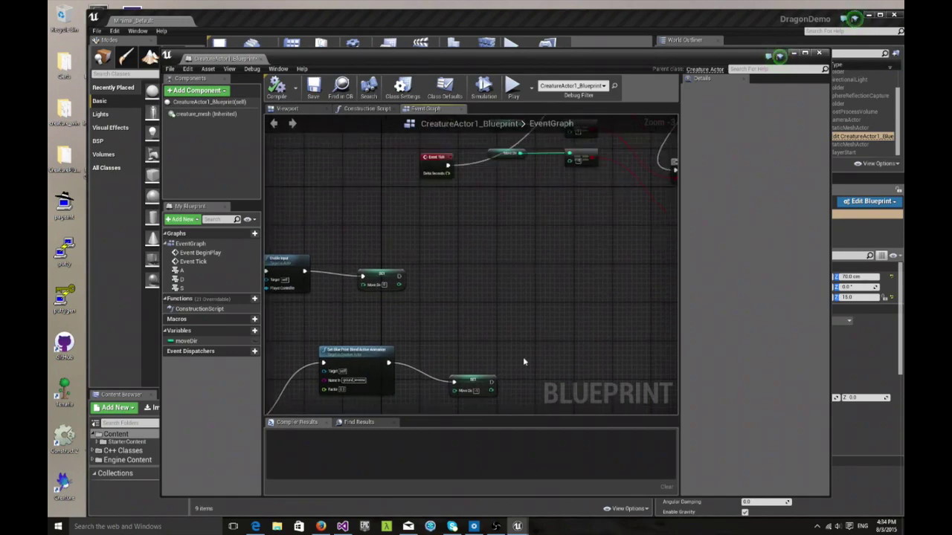
pyautogui.click(481, 381)
pyautogui.moveTo(542, 293); pyautogui.dragTo(500, 389, button='right')
pyautogui.scroll(3, 500, 389)
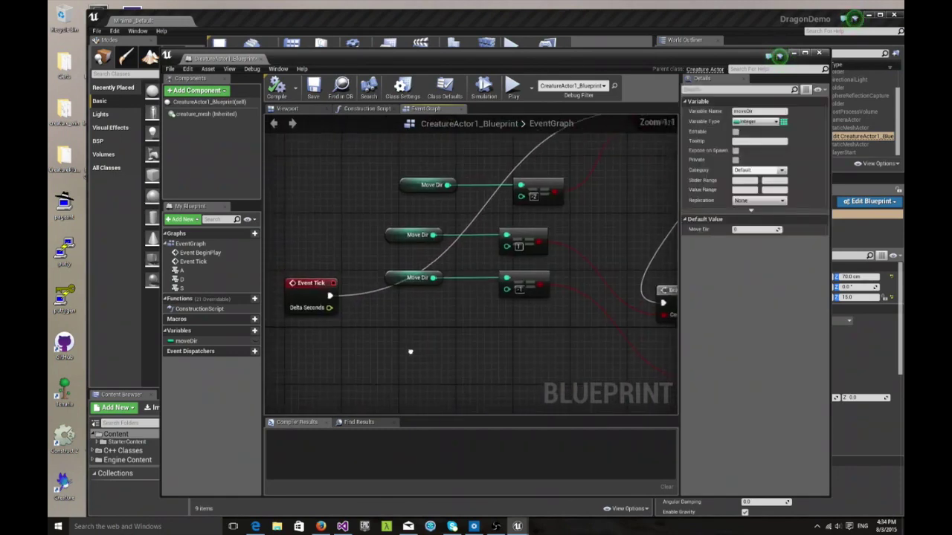
pyautogui.rightClick(338, 316)
pyautogui.press('Escape')
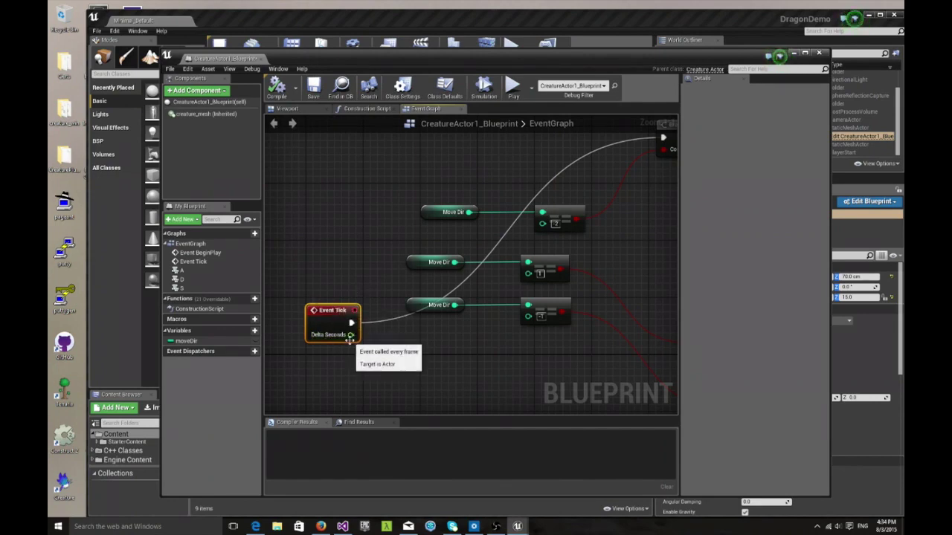
# Inspect the three equality nodes that compare Move Dir with -2, 1 and -1
pyautogui.moveTo(483, 336); pyautogui.dragTo(392, 371, button='right')
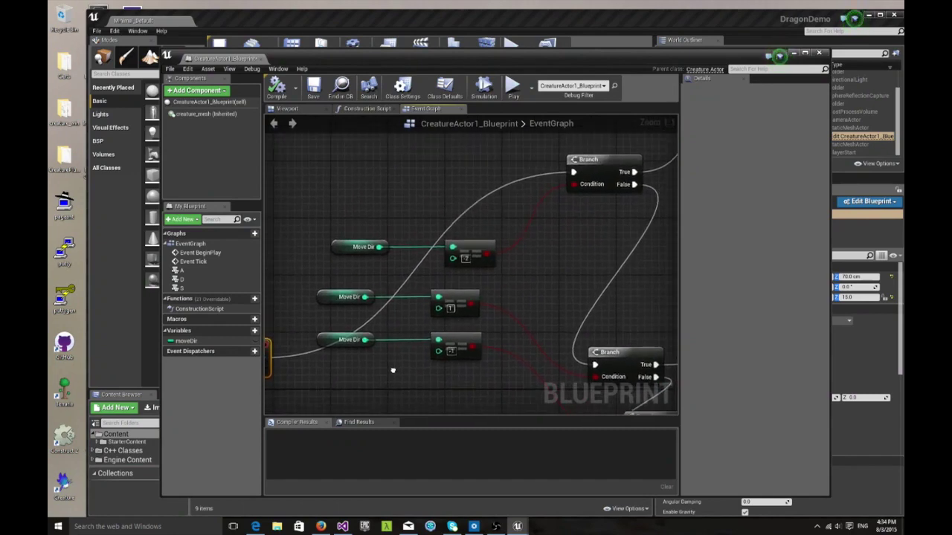
pyautogui.click(476, 245)
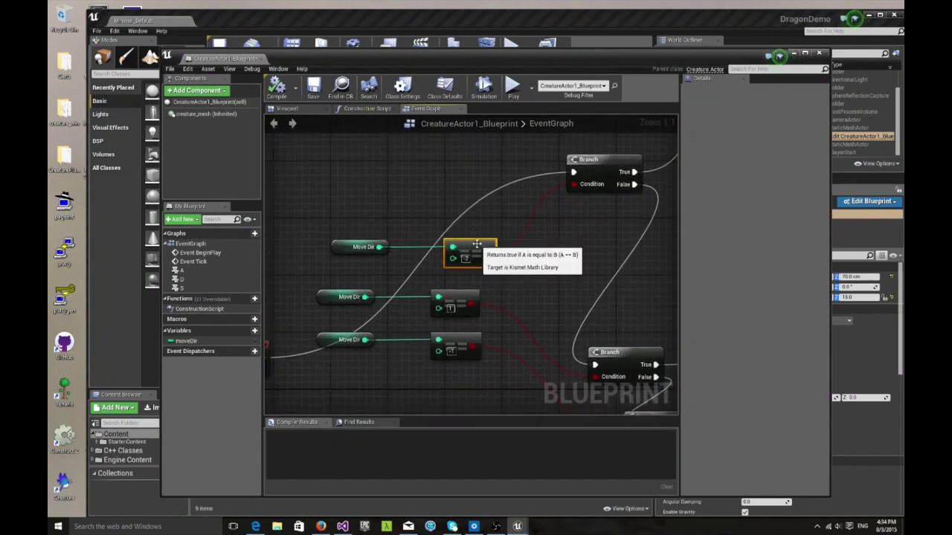
pyautogui.click(463, 296)
pyautogui.click(475, 350)
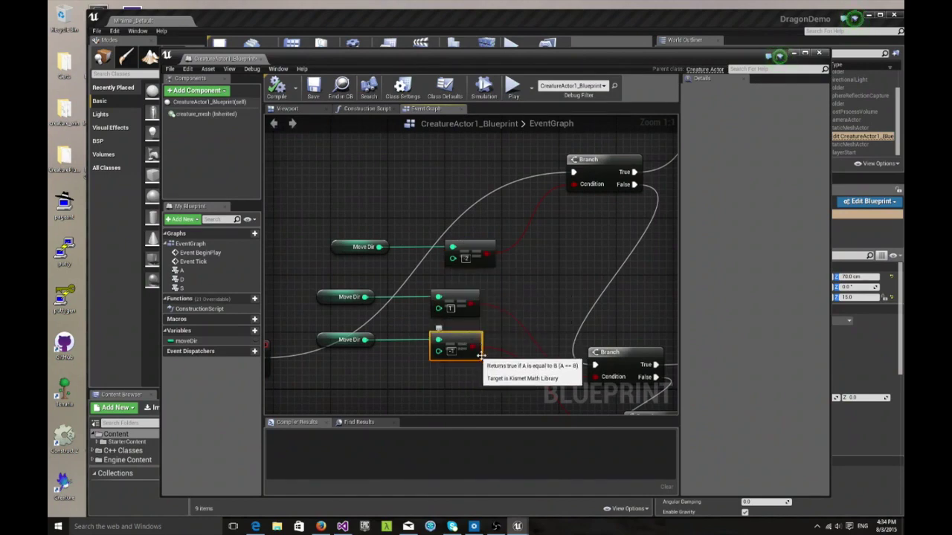
# Trace the equality results into the Branch nodes and view the first Branch's True path to Get Blue Print Bone XForm
pyautogui.moveTo(510, 389); pyautogui.dragTo(375, 325, button='right')
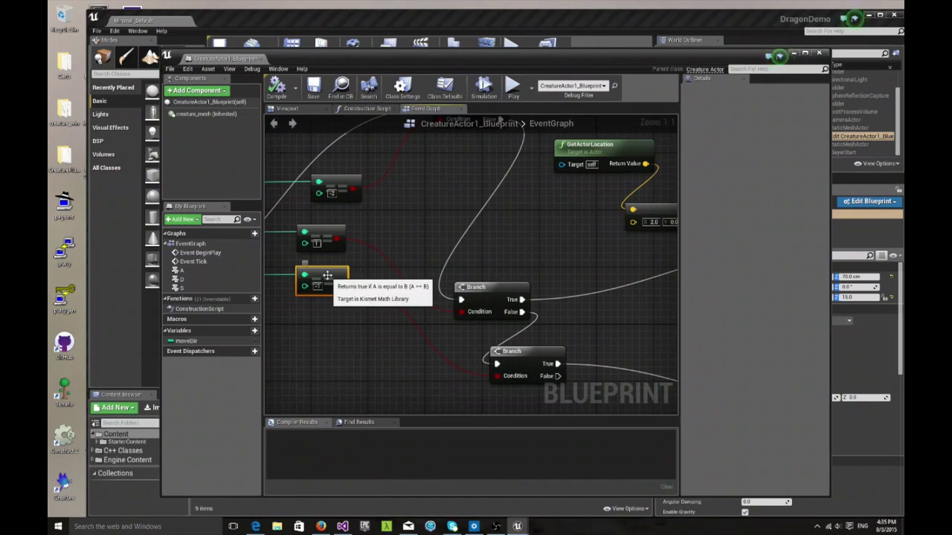
pyautogui.moveTo(411, 219); pyautogui.dragTo(333, 414, button='right')
pyautogui.moveTo(484, 321); pyautogui.dragTo(372, 371, button='right')
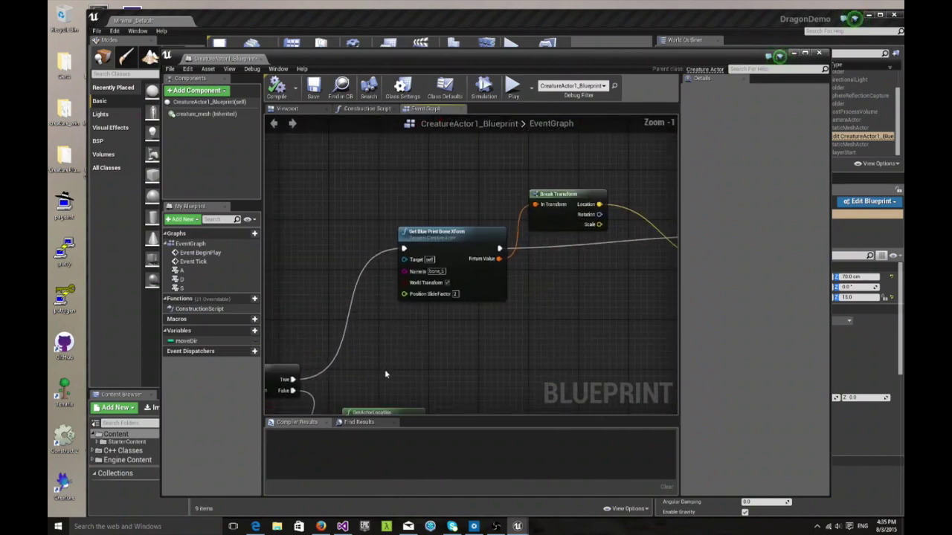
# Examine the second Branch's True path, where GetActorLocation plus a vector offset feeds SetActorLocation
pyautogui.moveTo(436, 385); pyautogui.dragTo(411, 263, button='right')
pyautogui.moveTo(462, 312); pyautogui.dragTo(462, 228, button='right')
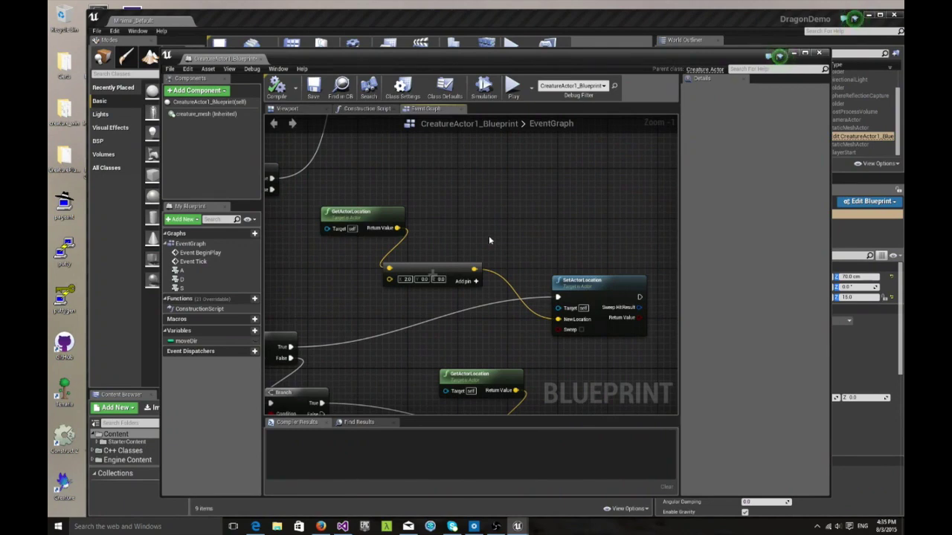
pyautogui.moveTo(488, 235); pyautogui.dragTo(554, 213, button='right')
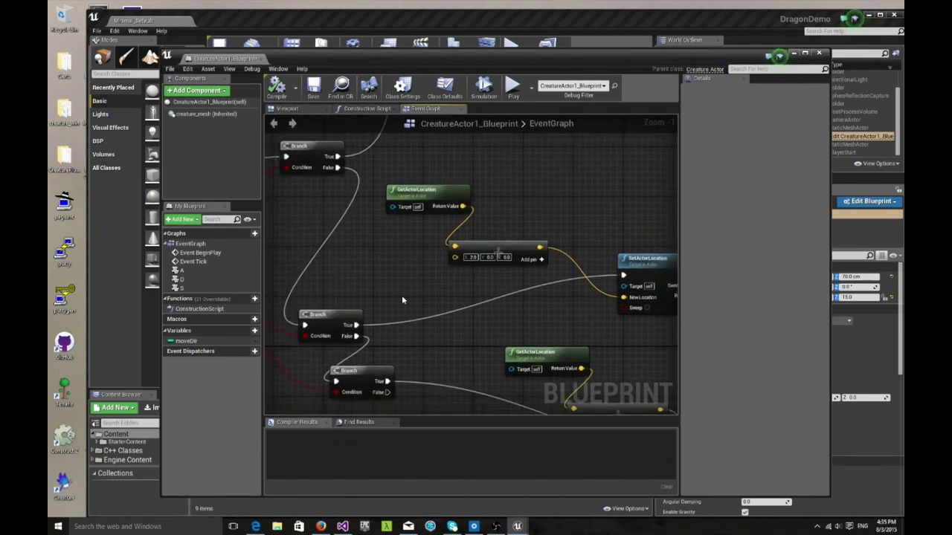
# Move the Event Tick node above the Move Dir nodes, level with the first Branch
pyautogui.scroll(-1, 403, 298)
pyautogui.moveTo(388, 286)
pyautogui.mouseDown(button='right')
pyautogui.moveTo(496, 310)
pyautogui.moveTo(550, 303)
pyautogui.mouseUp(button='right')
pyautogui.moveTo(466, 287)
pyautogui.mouseDown(button='right')
pyautogui.moveTo(527, 291)
pyautogui.moveTo(589, 276)
pyautogui.moveTo(602, 250)
pyautogui.mouseUp(button='right')
pyautogui.scroll(1, 515, 283)
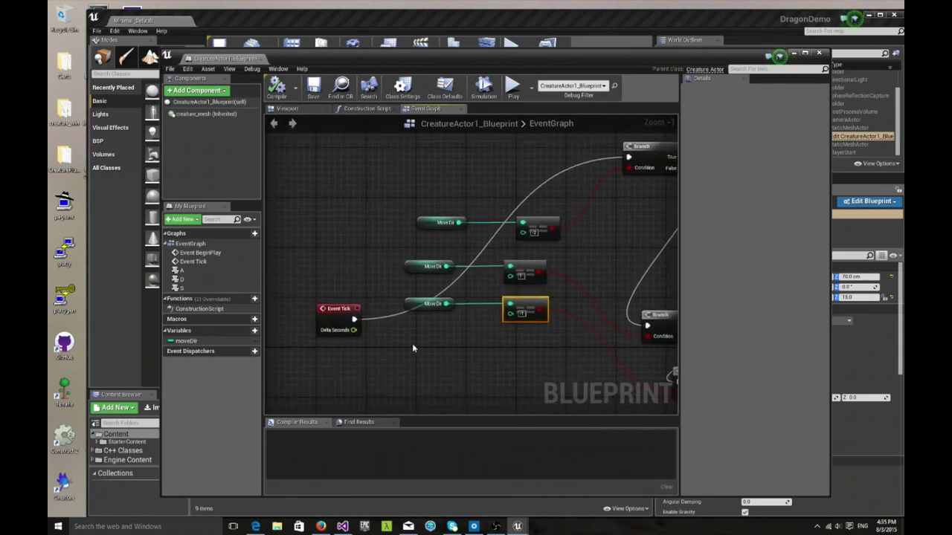
pyautogui.moveTo(340, 310); pyautogui.dragTo(422, 147)
pyautogui.moveTo(450, 183); pyautogui.dragTo(406, 254, button='right')
pyautogui.scroll(1, 406, 254)
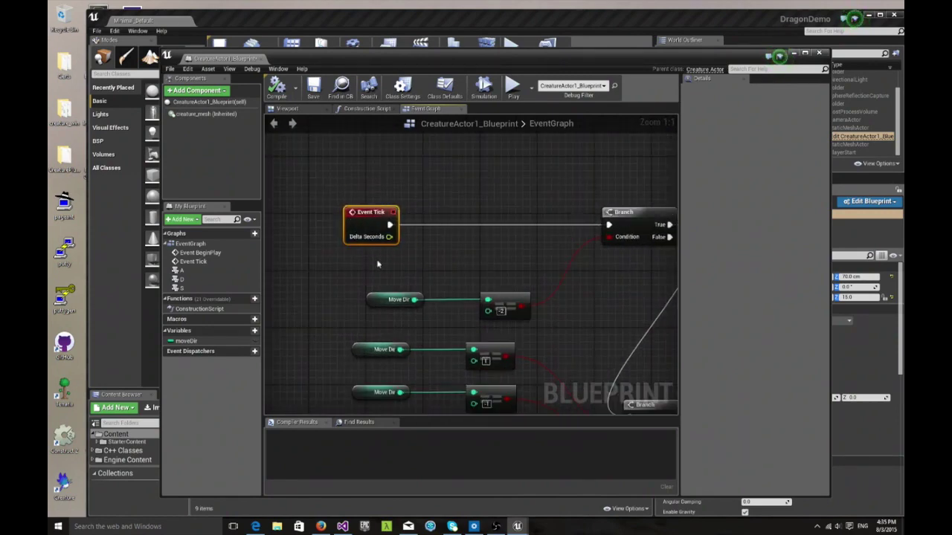
# Inspect the first Branch after Event Tick and the Move Dir variable that feeds its condition
pyautogui.moveTo(527, 202); pyautogui.dragTo(414, 199, button='right')
pyautogui.click(517, 211)
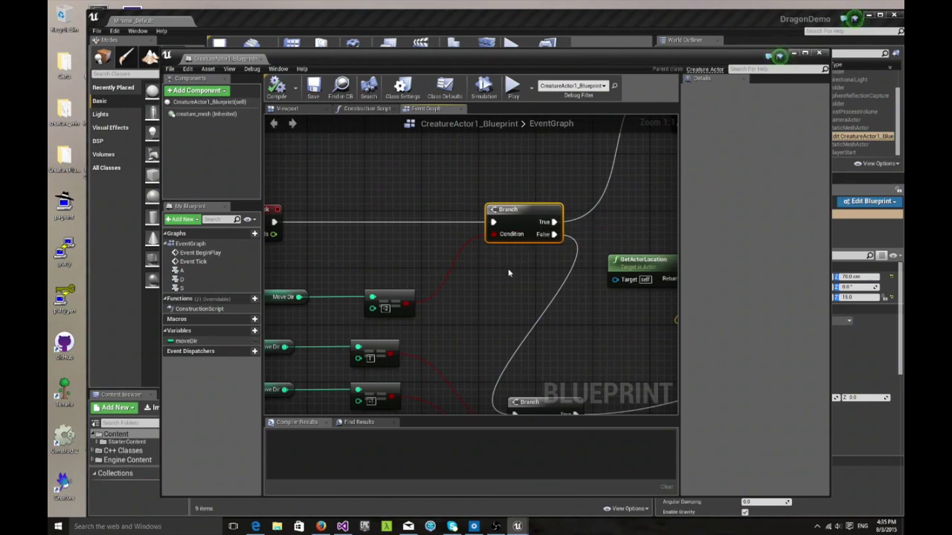
pyautogui.moveTo(509, 272); pyautogui.dragTo(542, 313, button='right')
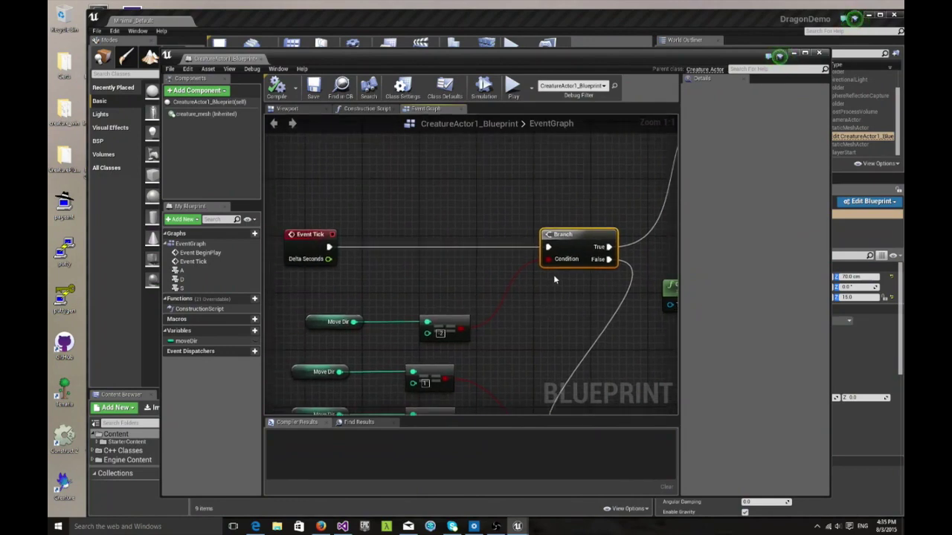
pyautogui.click(330, 325)
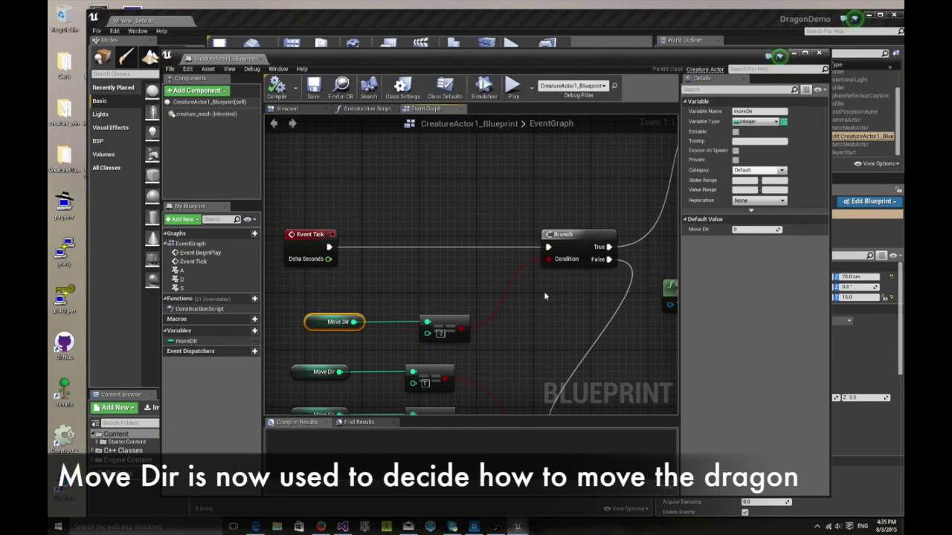
pyautogui.moveTo(544, 290); pyautogui.dragTo(494, 314, button='right')
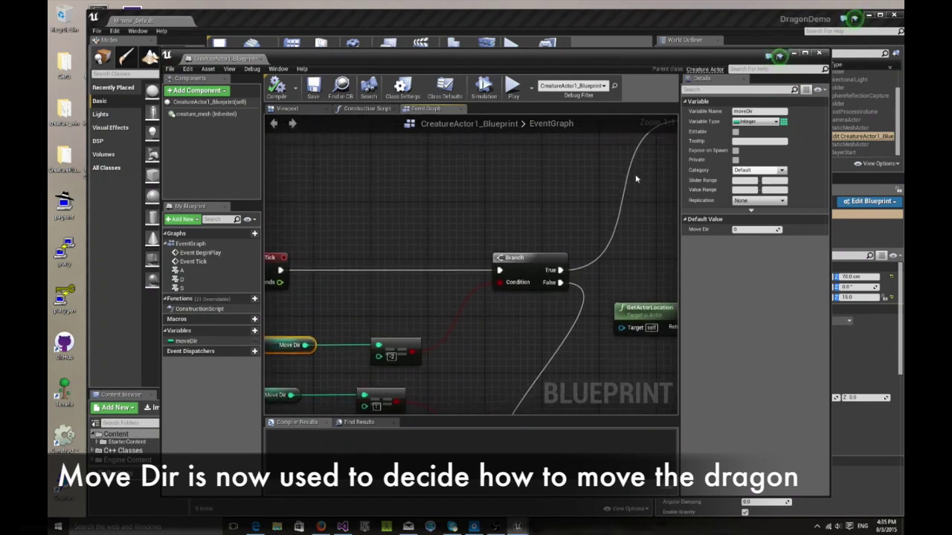
# Review the key-press section's SET Move Dir nodes, focusing on the one that follows the ground_fire animation blend
pyautogui.scroll(-7, 466, 376)
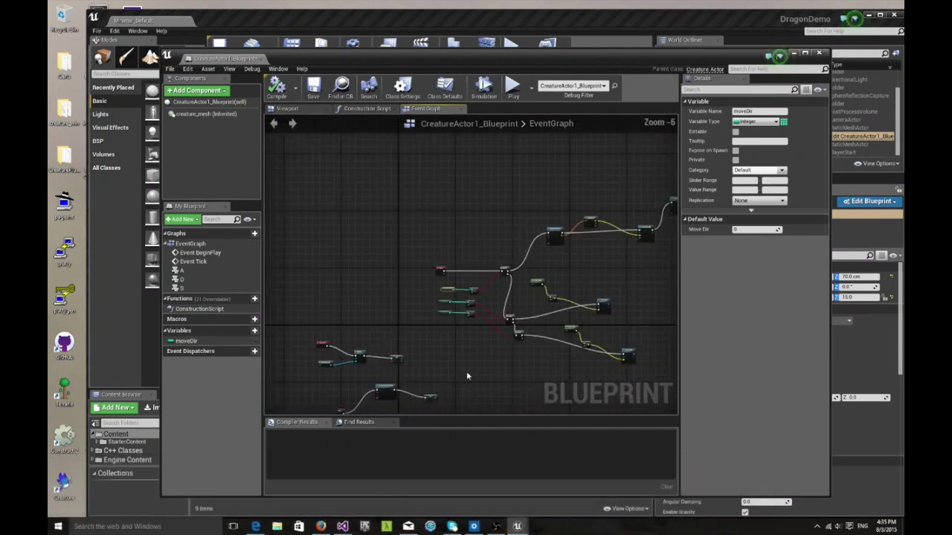
pyautogui.moveTo(467, 375); pyautogui.dragTo(485, 267, button='right')
pyautogui.scroll(6, 487, 268)
pyautogui.moveTo(556, 347)
pyautogui.mouseDown(button='right')
pyautogui.moveTo(514, 284)
pyautogui.moveTo(529, 236)
pyautogui.moveTo(525, 185)
pyautogui.mouseUp(button='right')
pyautogui.scroll(-1, 514, 286)
pyautogui.moveTo(544, 245); pyautogui.dragTo(535, 174, button='right')
pyautogui.moveTo(523, 260)
pyautogui.mouseDown(button='right')
pyautogui.moveTo(556, 191)
pyautogui.moveTo(563, 142)
pyautogui.mouseUp(button='right')
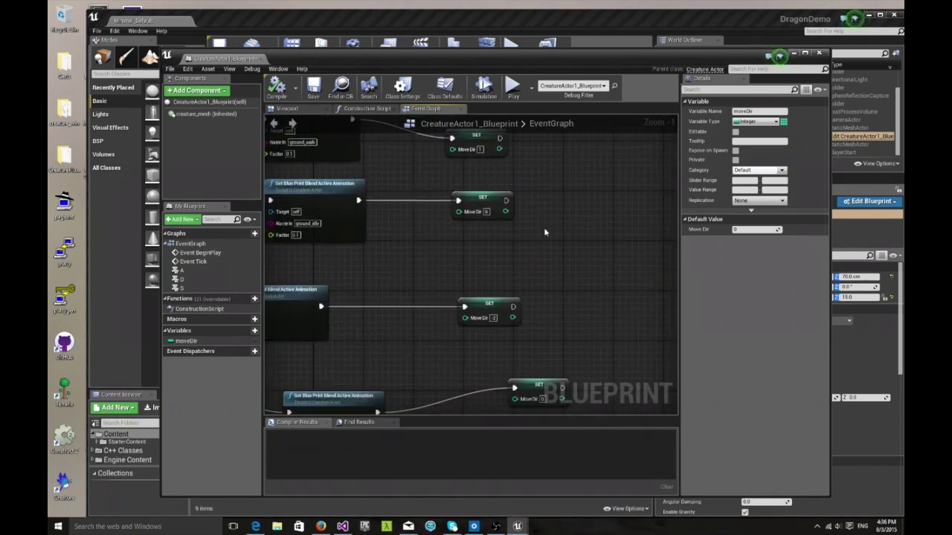
pyautogui.moveTo(452, 275); pyautogui.dragTo(552, 299, button='right')
pyautogui.click(504, 271)
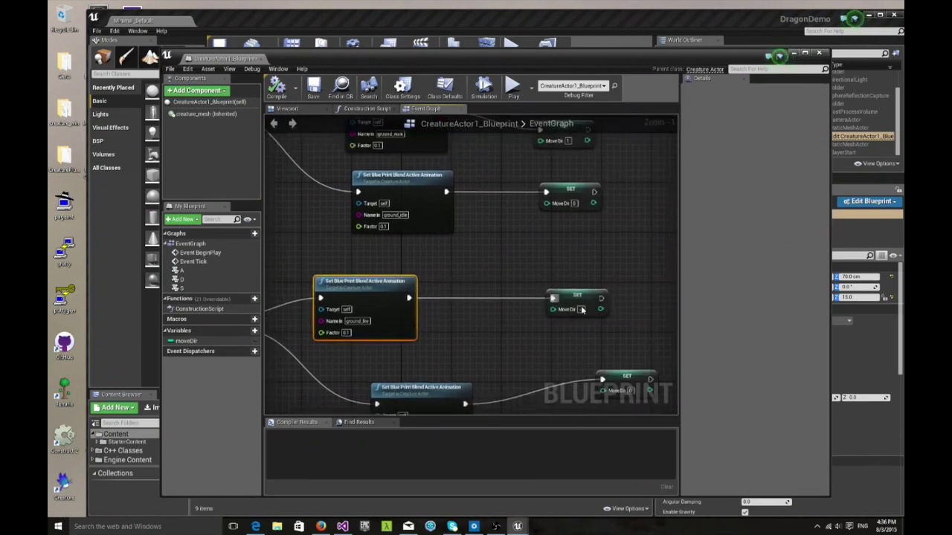
pyautogui.scroll(-10, 604, 312)
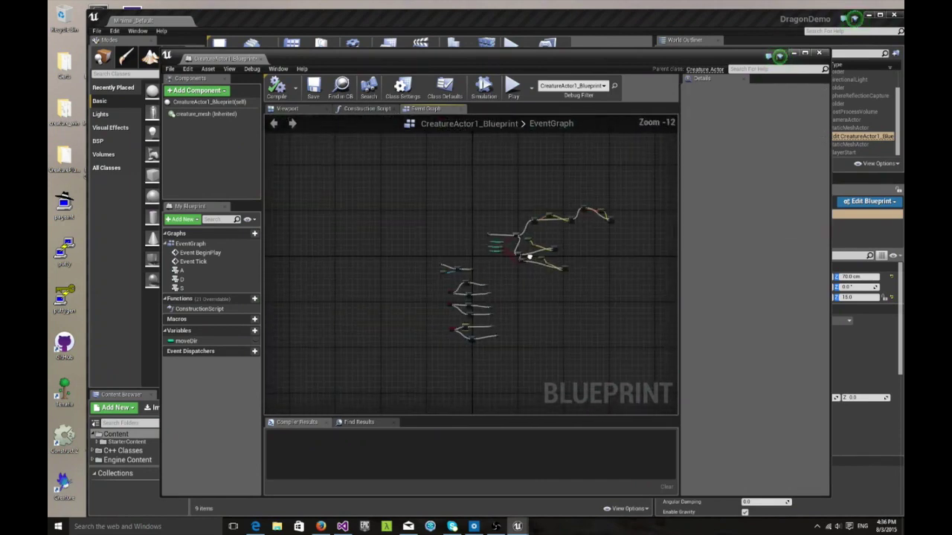
# Return to the Event Tick section and trace the Move Dir equals -2 comparison into the first Branch
pyautogui.scroll(9, 524, 329)
pyautogui.scroll(3, 525, 330)
pyautogui.moveTo(452, 324); pyautogui.dragTo(662, 264, button='right')
pyautogui.moveTo(363, 352); pyautogui.dragTo(563, 276, button='right')
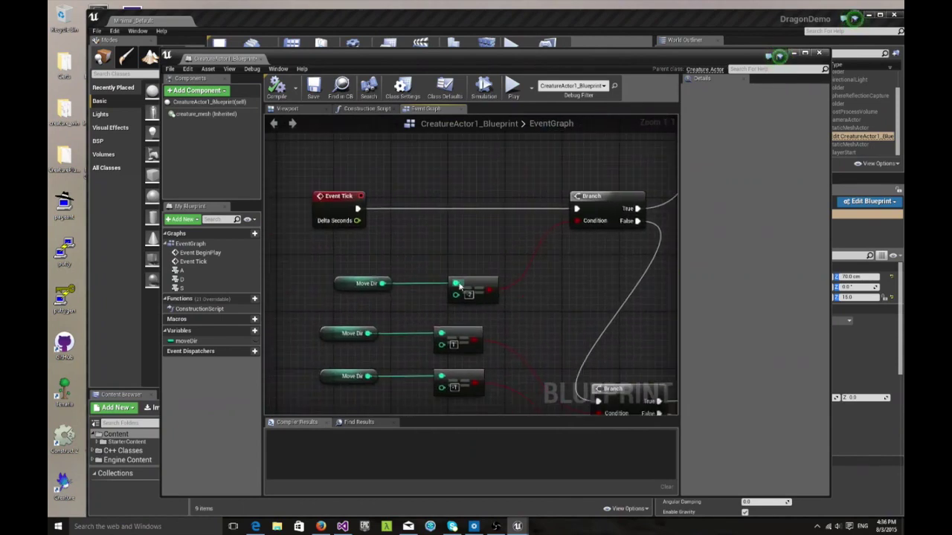
pyautogui.click(475, 281)
pyautogui.moveTo(476, 283); pyautogui.dragTo(338, 340, button='right')
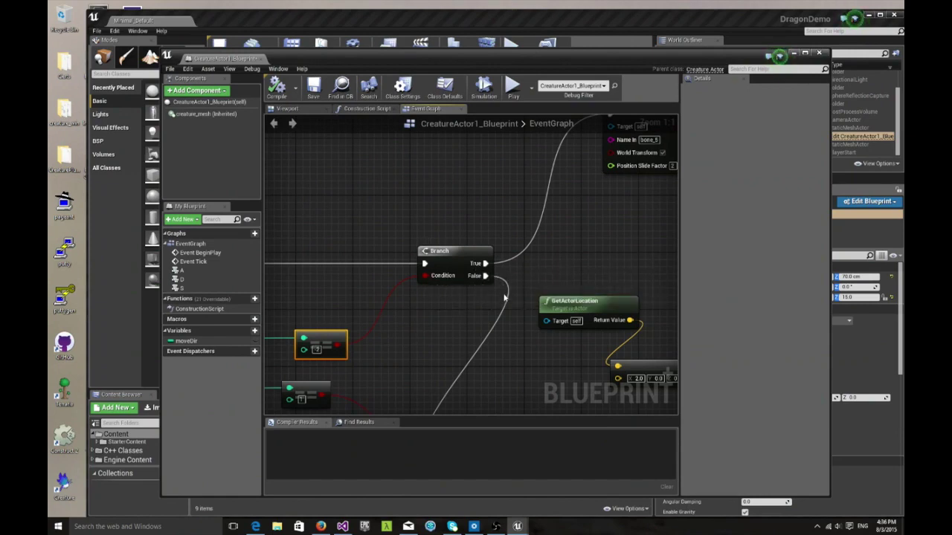
# Follow the first Branch's False path to the second Branch and examine its Move Dir equals 1 condition
pyautogui.moveTo(507, 334); pyautogui.dragTo(552, 191, button='right')
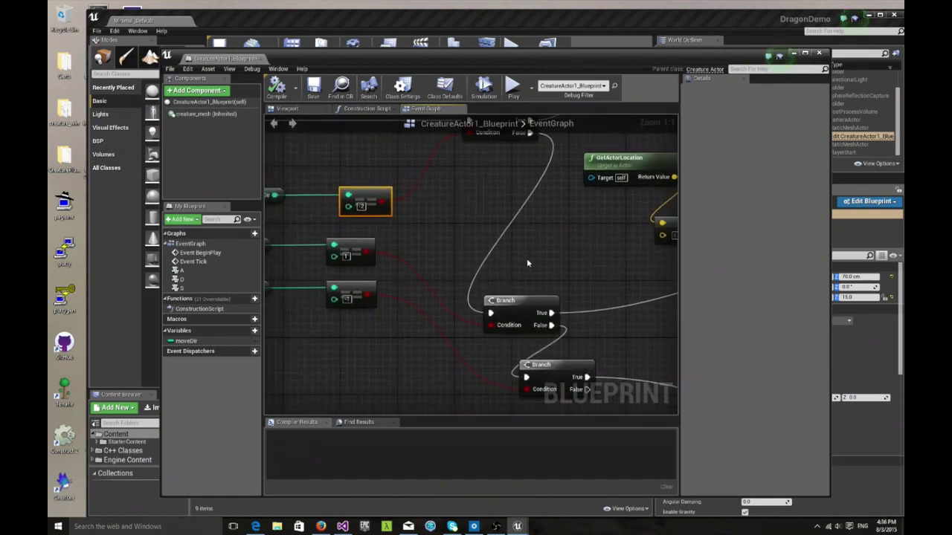
pyautogui.click(524, 299)
pyautogui.moveTo(483, 276); pyautogui.dragTo(547, 266, button='right')
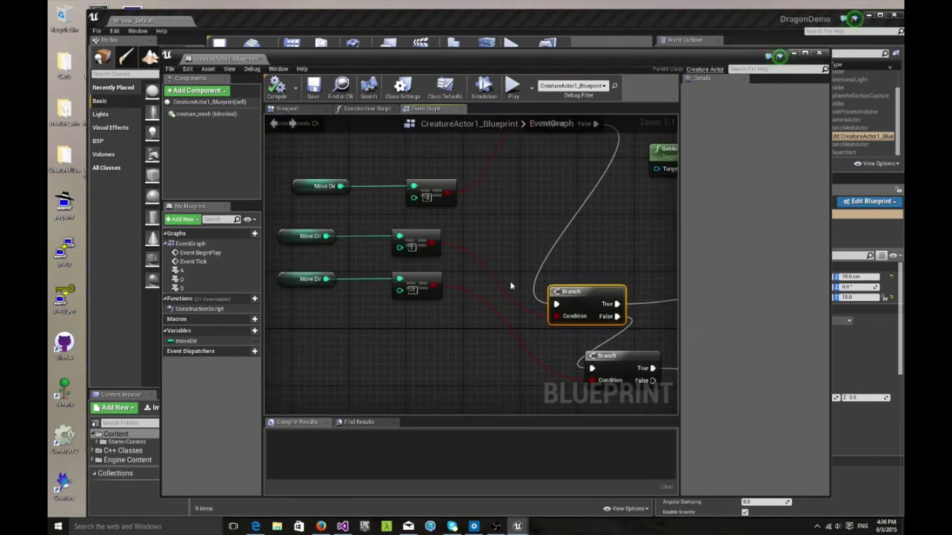
pyautogui.moveTo(631, 247); pyautogui.dragTo(514, 250, button='right')
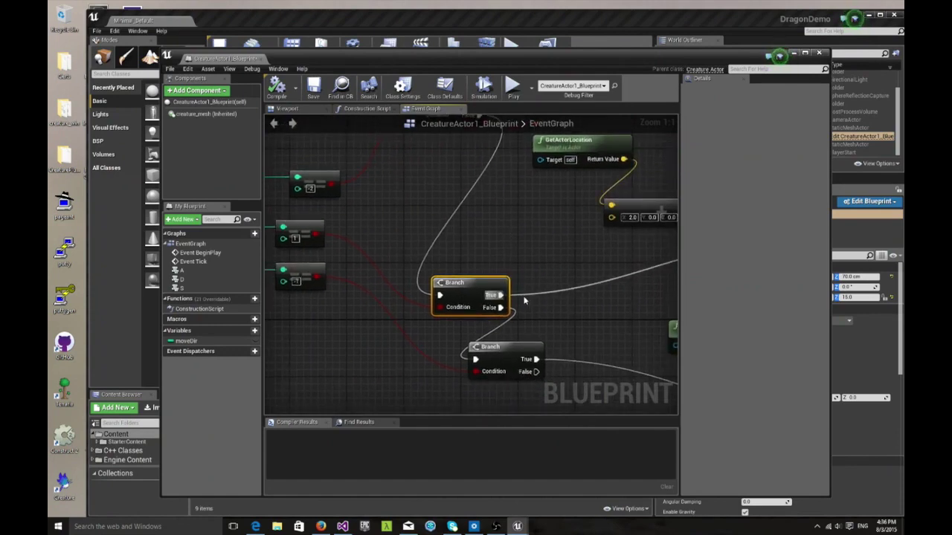
pyautogui.moveTo(587, 281); pyautogui.dragTo(547, 204, button='right')
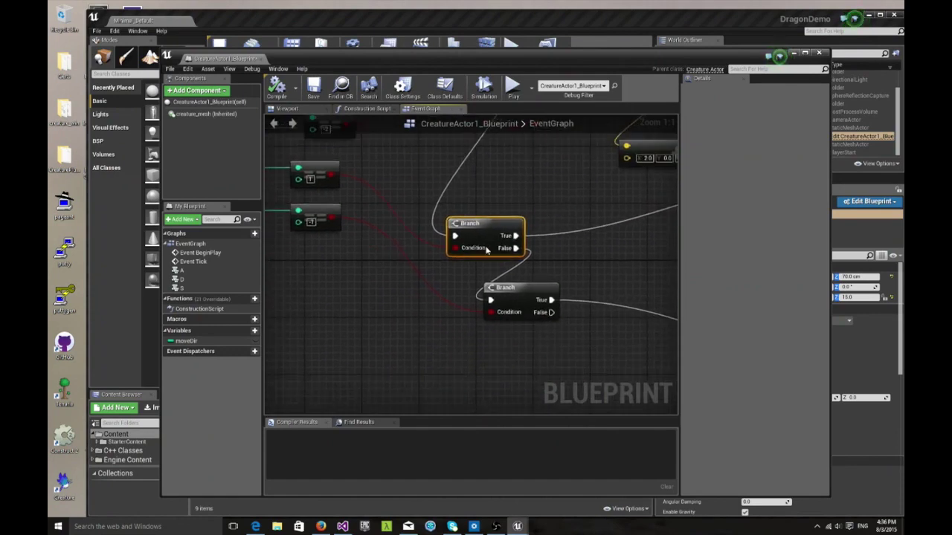
# Inspect the third Branch, its Move Dir equals -1 condition and its True output
pyautogui.click(521, 287)
pyautogui.moveTo(352, 275); pyautogui.dragTo(391, 254, button='right')
pyautogui.moveTo(627, 260); pyautogui.dragTo(486, 286, button='right')
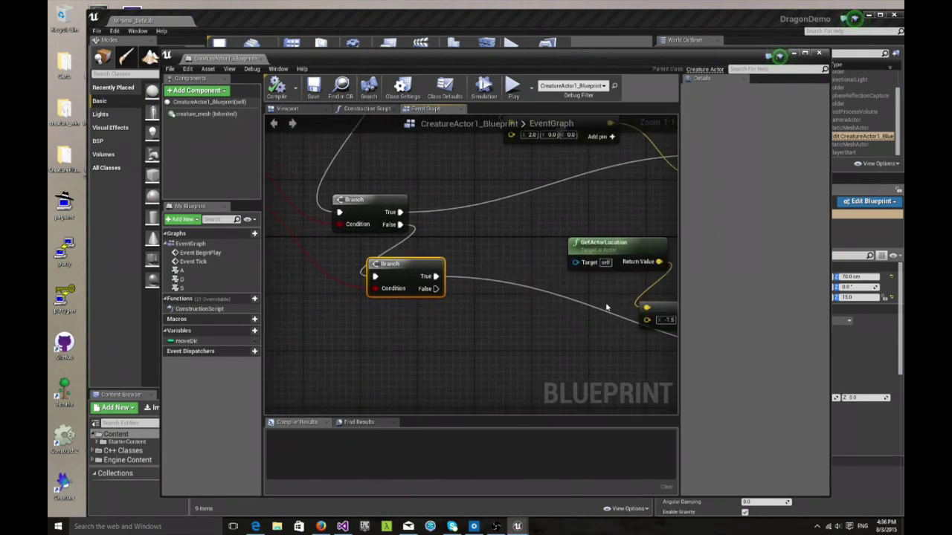
pyautogui.moveTo(469, 221)
pyautogui.mouseDown(button='right')
pyautogui.moveTo(486, 267)
pyautogui.moveTo(461, 223)
pyautogui.moveTo(461, 294)
pyautogui.moveTo(442, 293)
pyautogui.moveTo(454, 337)
pyautogui.moveTo(527, 397)
pyautogui.moveTo(668, 340)
pyautogui.moveTo(562, 282)
pyautogui.moveTo(497, 280)
pyautogui.mouseUp(button='right')
# Select the second Branch and trace its True path to the SetActorLocation node
pyautogui.click(468, 331)
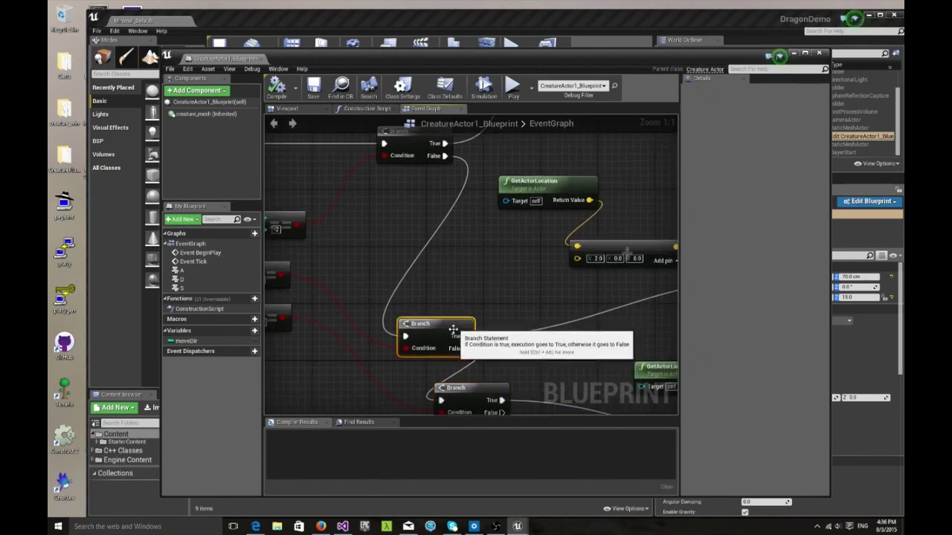
pyautogui.moveTo(645, 318); pyautogui.dragTo(464, 342, button='right')
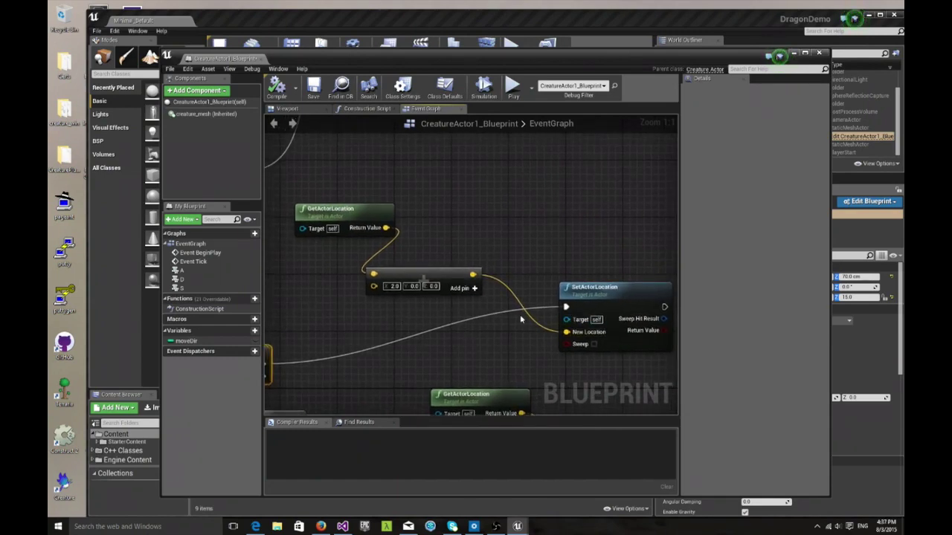
pyautogui.moveTo(404, 315); pyautogui.dragTo(430, 320, button='right')
pyautogui.moveTo(354, 345); pyautogui.dragTo(465, 320, button='right')
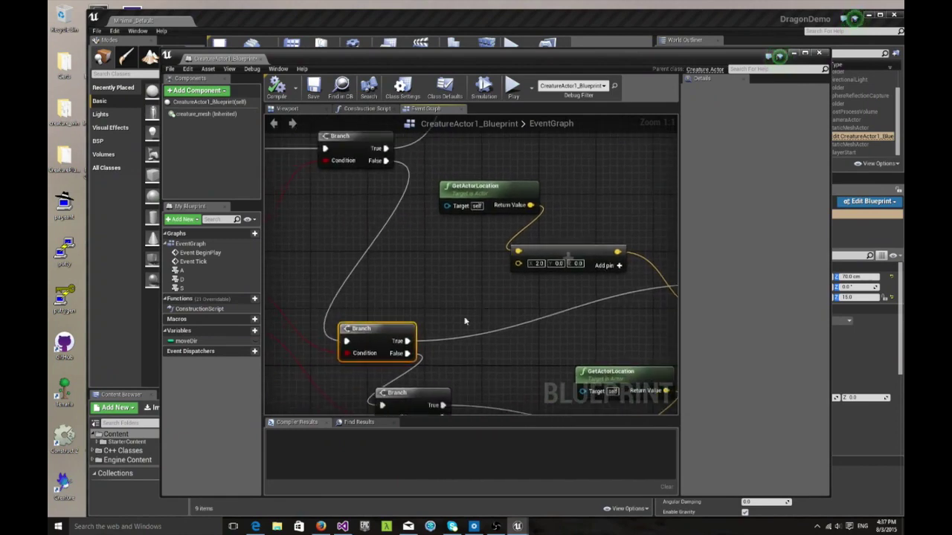
pyautogui.moveTo(533, 305); pyautogui.dragTo(396, 307, button='right')
# Nudge the second Branch path's GetActorLocation node slightly upward and inspect the vector addition feeding SetActorLocation
pyautogui.moveTo(337, 203); pyautogui.dragTo(344, 193)
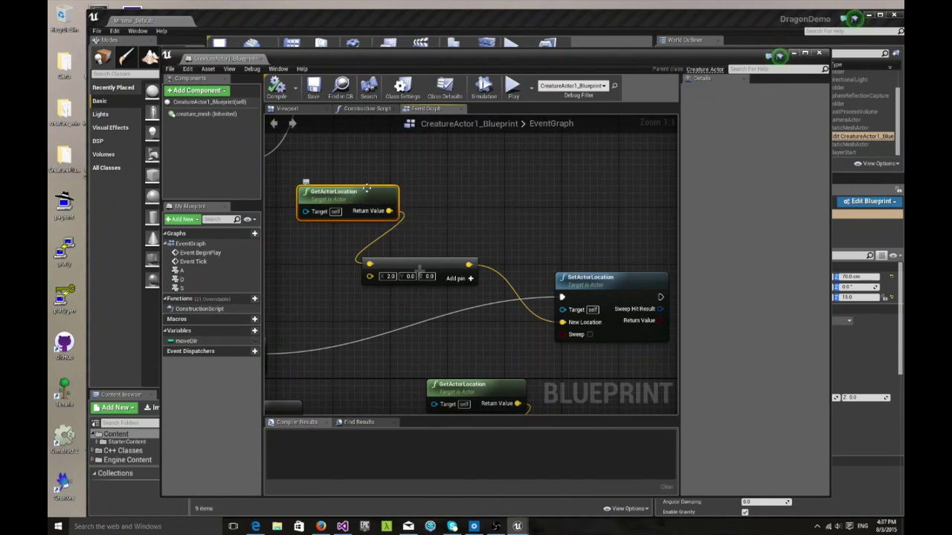
pyautogui.click(446, 259)
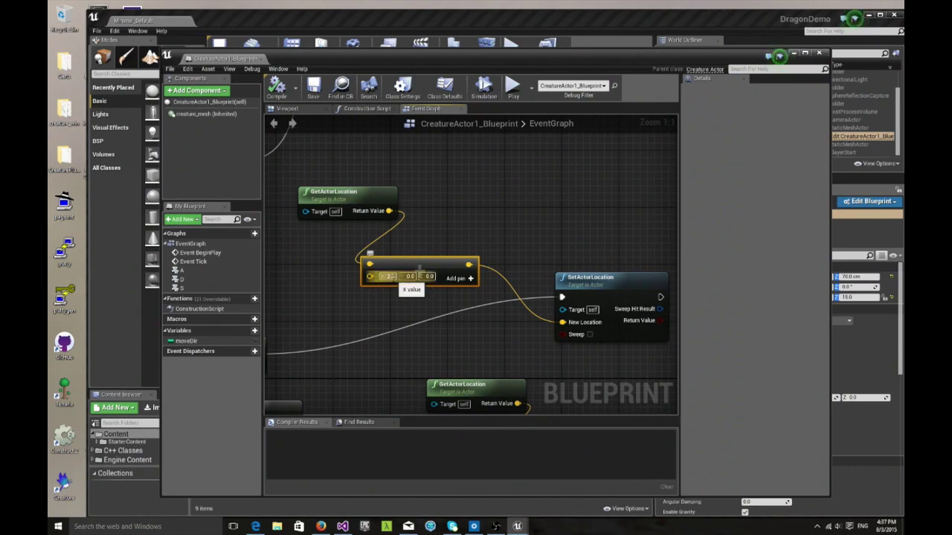
pyautogui.moveTo(483, 265); pyautogui.dragTo(430, 260, button='right')
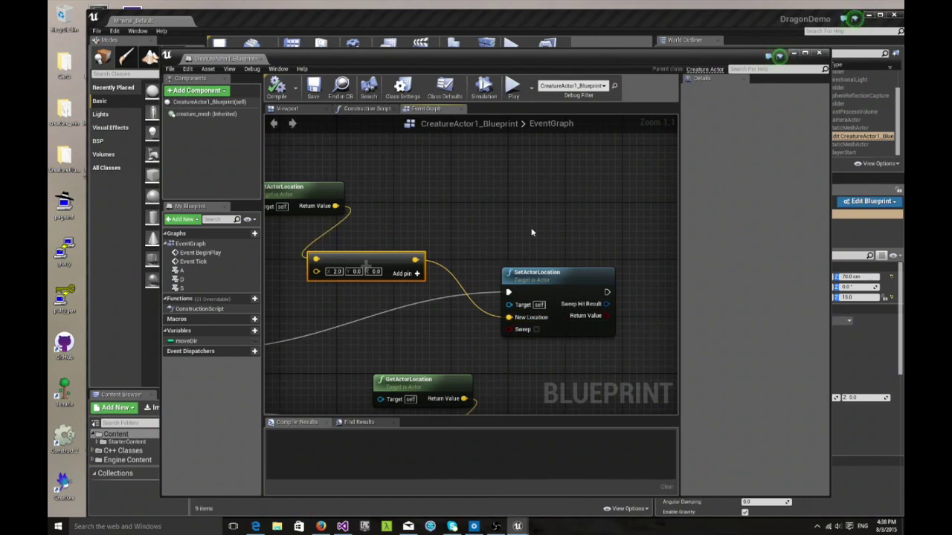
pyautogui.moveTo(520, 239); pyautogui.dragTo(559, 242, button='right')
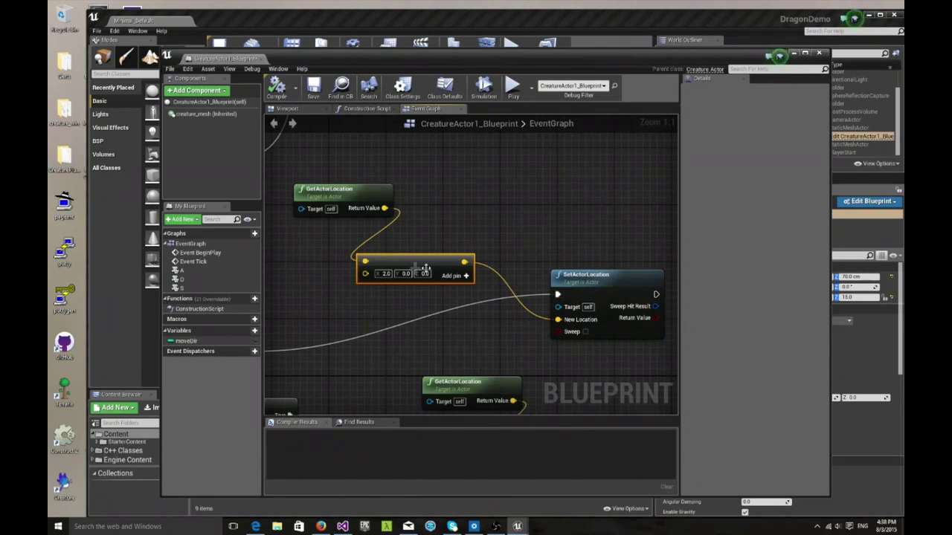
# Return to the Event Tick node and shift it slightly further from the first Branch
pyautogui.scroll(-1, 533, 238)
pyautogui.moveTo(358, 245); pyautogui.dragTo(555, 278, button='right')
pyautogui.scroll(-1, 427, 249)
pyautogui.moveTo(381, 229); pyautogui.dragTo(520, 263, button='right')
pyautogui.moveTo(507, 205); pyautogui.dragTo(522, 218, button='right')
pyautogui.scroll(2, 522, 219)
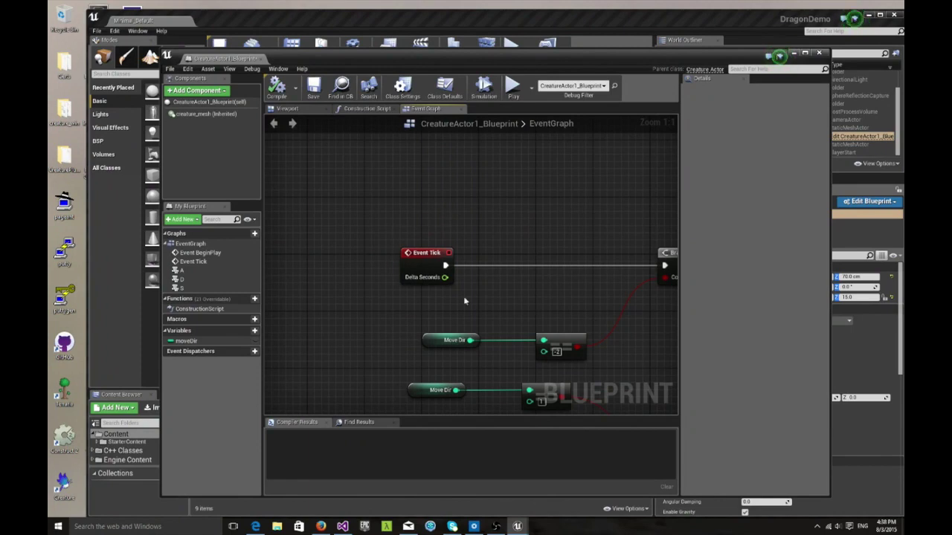
pyautogui.moveTo(425, 257); pyautogui.dragTo(407, 256)
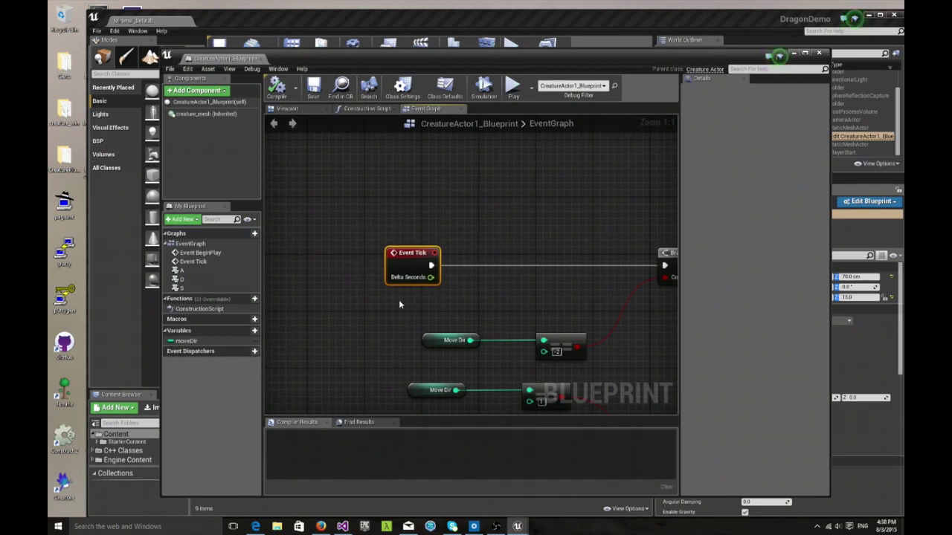
# Follow the execution from Event Tick through the Branches to the second Branch's SetActorLocation and its location offset
pyautogui.scroll(-1, 535, 267)
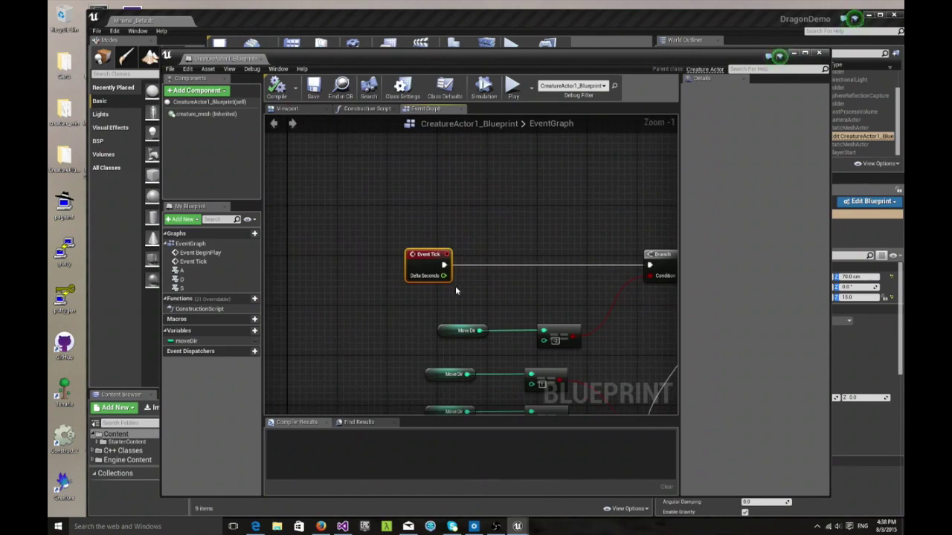
pyautogui.moveTo(541, 281); pyautogui.dragTo(327, 271, button='right')
pyautogui.moveTo(540, 320); pyautogui.dragTo(410, 308, button='right')
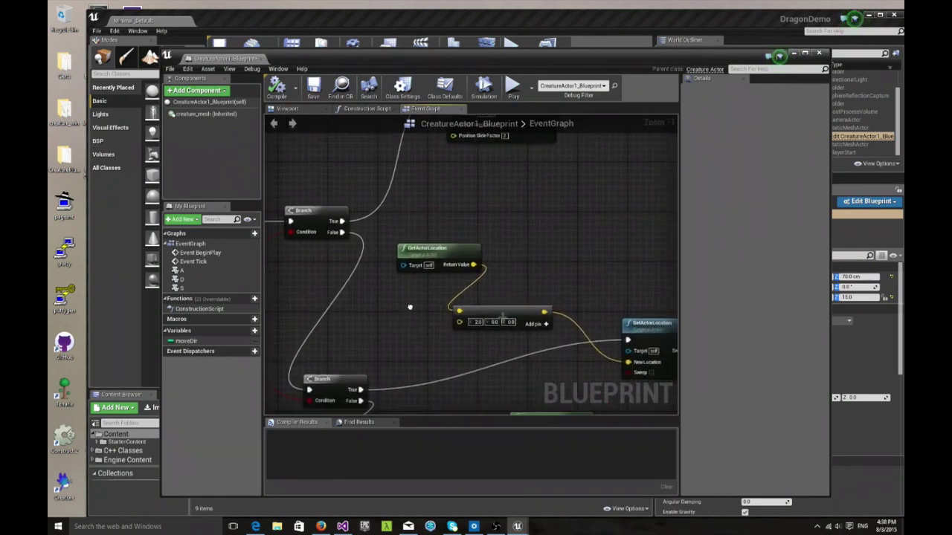
pyautogui.scroll(1, 532, 279)
pyautogui.moveTo(527, 248); pyautogui.dragTo(487, 231, button='right')
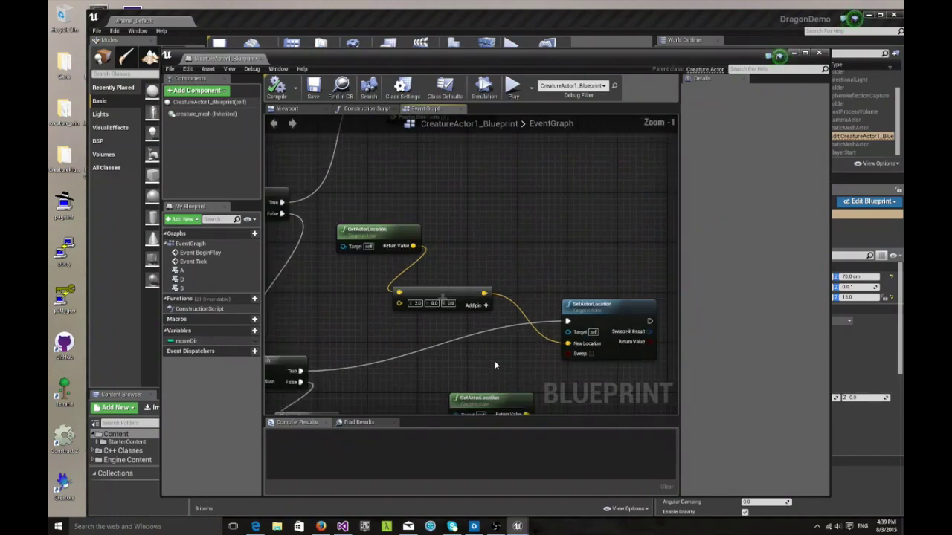
# Examine the X offset in the vector addition that feeds the third Branch's SetActorLocation
pyautogui.scroll(-1, 496, 364)
pyautogui.moveTo(508, 345); pyautogui.dragTo(530, 262, button='right')
pyautogui.moveTo(440, 282); pyautogui.dragTo(340, 243, button='right')
pyautogui.moveTo(565, 265); pyautogui.dragTo(510, 225, button='right')
pyautogui.scroll(1, 521, 240)
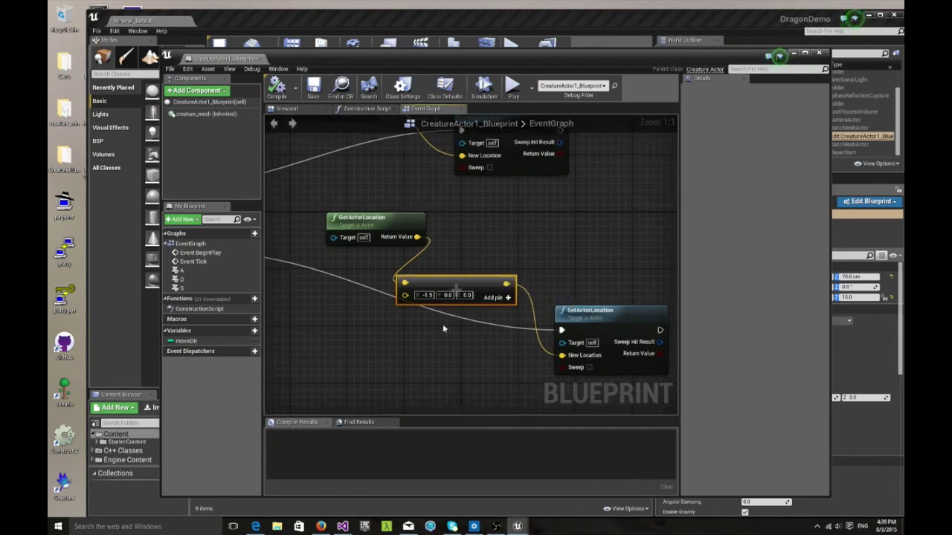
pyautogui.moveTo(296, 294); pyautogui.dragTo(408, 311, button='right')
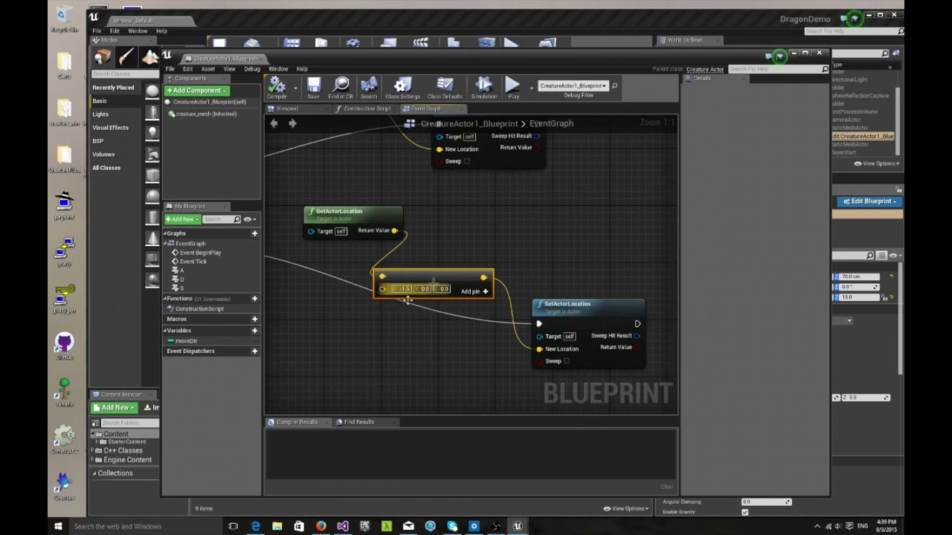
pyautogui.click(403, 288)
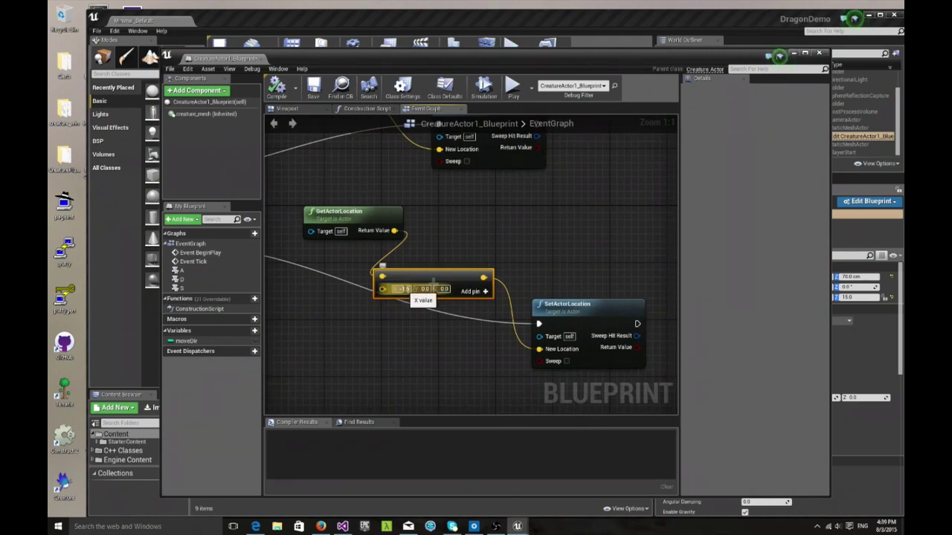
pyautogui.press('Return')
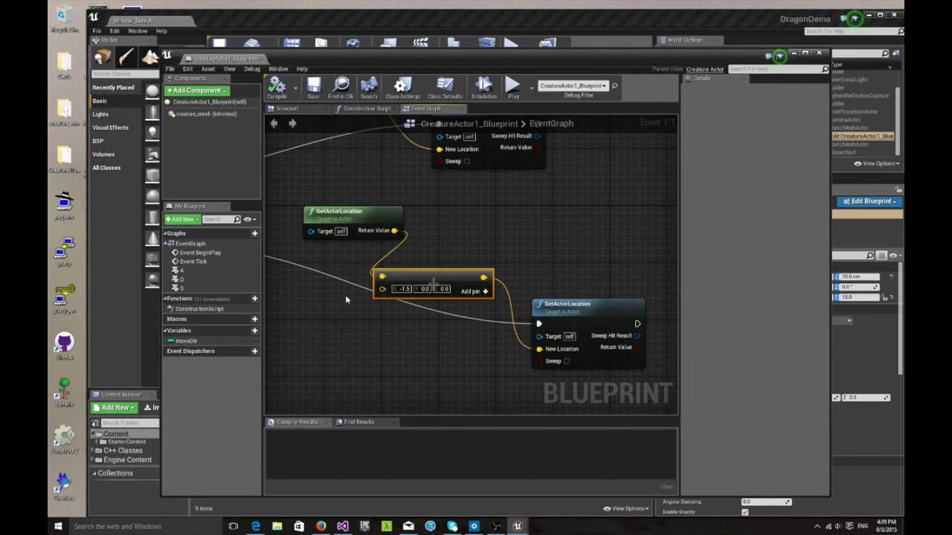
pyautogui.click(403, 288)
pyautogui.press('Return')
# Select the third Branch path's GetActorLocation, addition and SetActorLocation nodes and view them alongside the second Branch's chain
pyautogui.moveTo(303, 195); pyautogui.dragTo(648, 376)
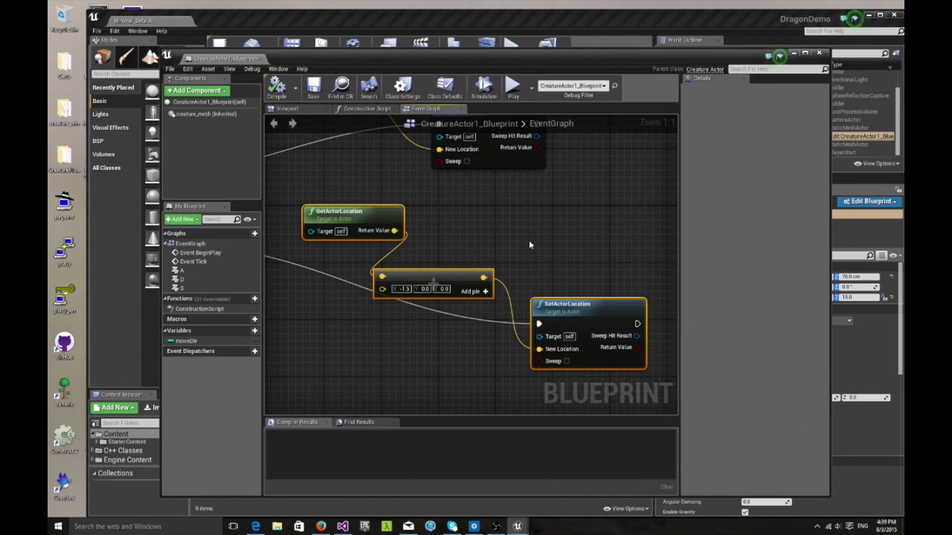
pyautogui.scroll(-2, 527, 238)
pyautogui.moveTo(527, 239); pyautogui.dragTo(609, 339, button='right')
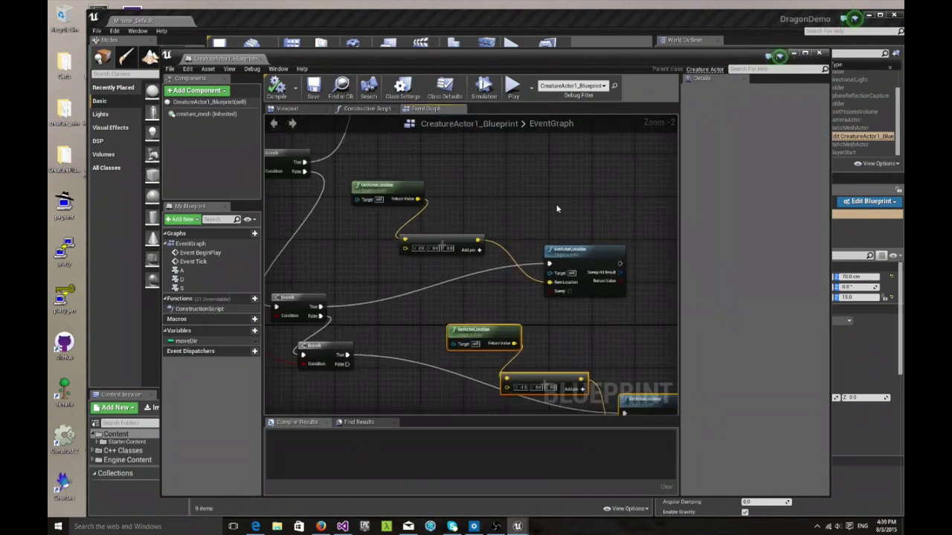
# Return to the first Branch after Event Tick and select it alongside its Move Dir comparison
pyautogui.moveTo(558, 207); pyautogui.dragTo(517, 330, button='right')
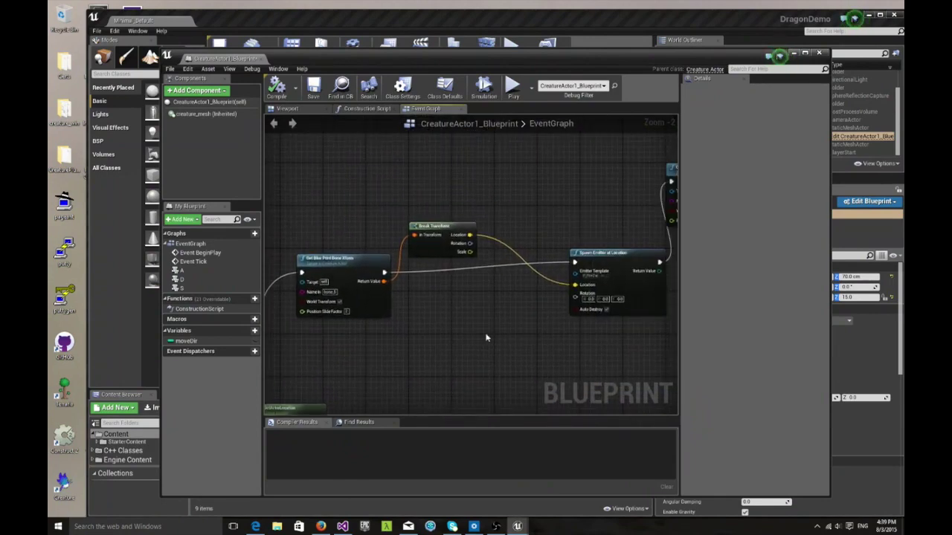
pyautogui.moveTo(373, 362); pyautogui.dragTo(559, 323, button='right')
pyautogui.scroll(2, 364, 296)
pyautogui.moveTo(326, 294); pyautogui.dragTo(426, 261, button='right')
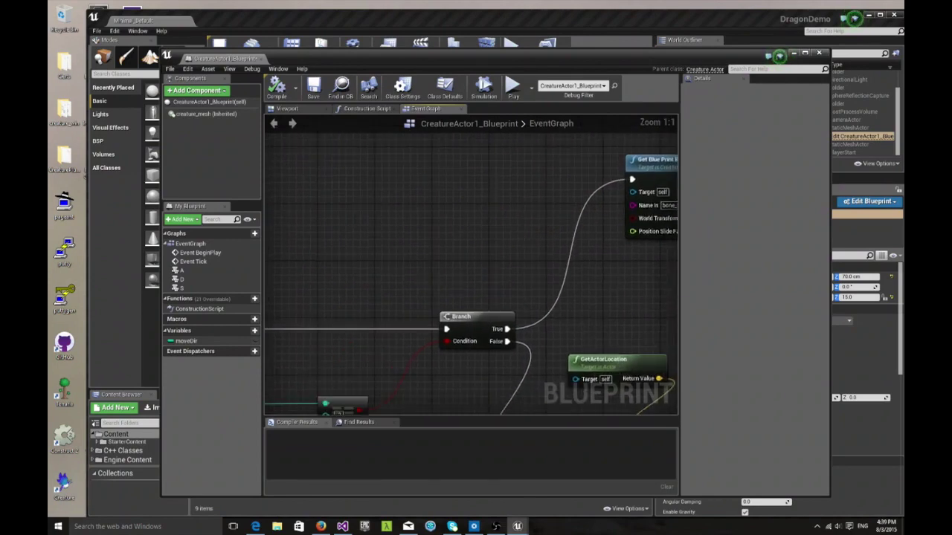
pyautogui.moveTo(359, 288); pyautogui.dragTo(467, 189, button='right')
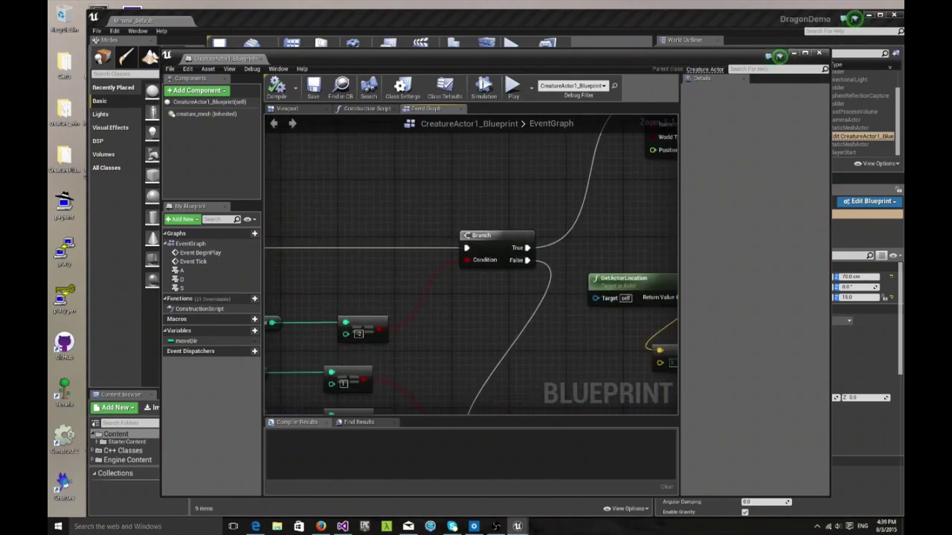
pyautogui.moveTo(518, 249); pyautogui.dragTo(480, 274, button='right')
pyautogui.click(475, 262)
# Follow the first Branch's True output to the Get Blue Print Bone Xform node and select that node
pyautogui.moveTo(645, 244); pyautogui.dragTo(595, 281, button='right')
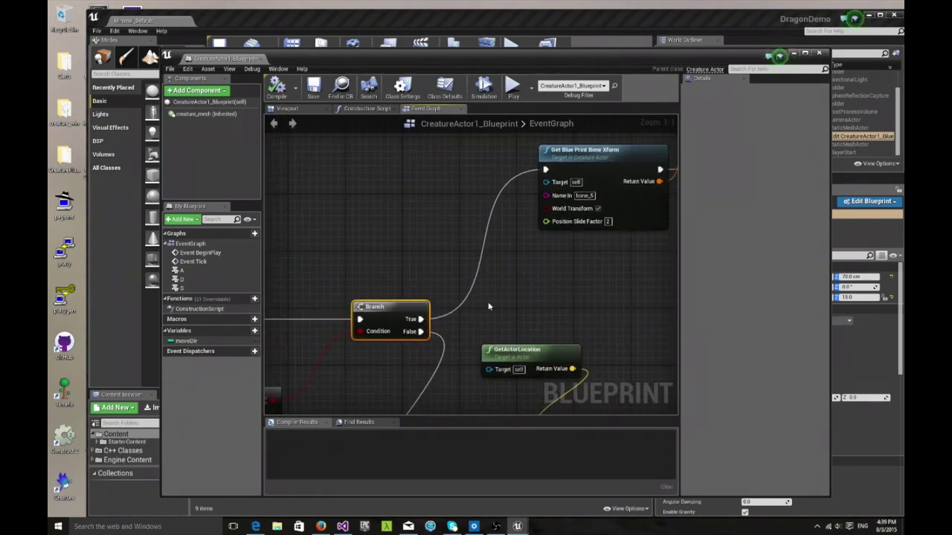
pyautogui.moveTo(515, 305); pyautogui.dragTo(450, 327, button='right')
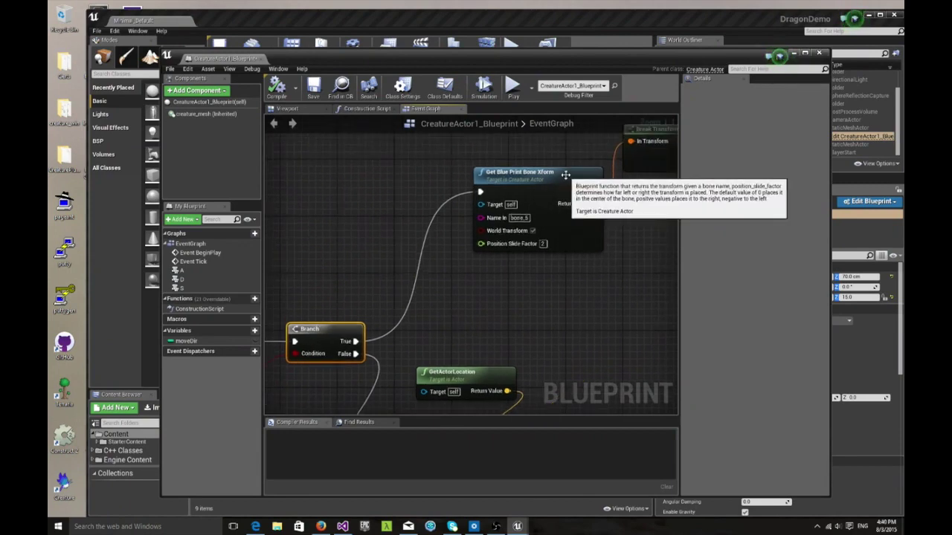
pyautogui.click(548, 194)
pyautogui.moveTo(631, 219); pyautogui.dragTo(568, 260, button='right')
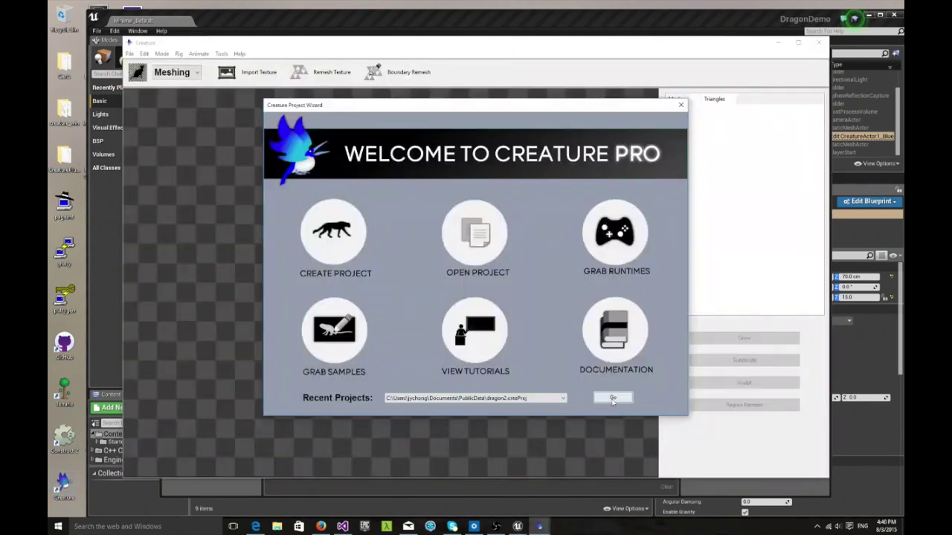
# Open the recent project dragon2.creaProj in Creature's Animate mode and play the default clip to frame 82
pyautogui.click(614, 398)
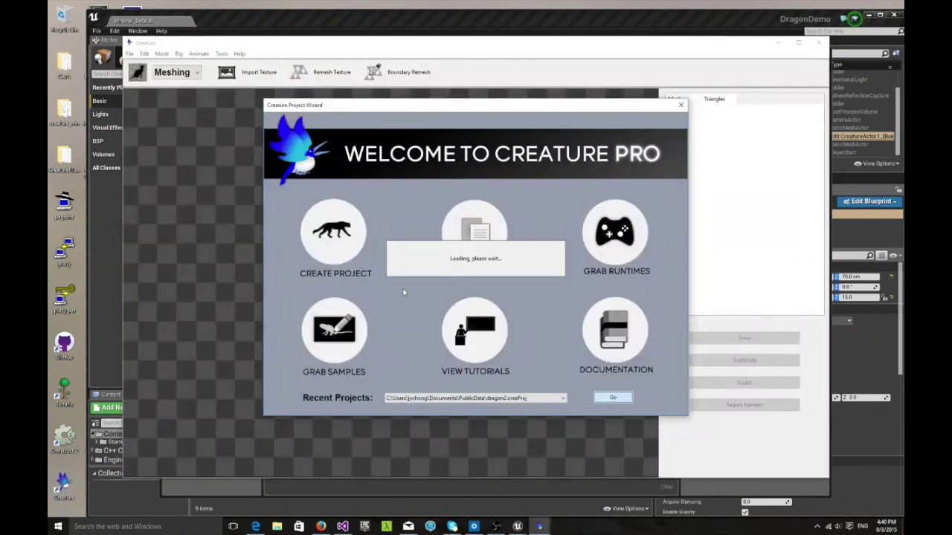
pyautogui.click(178, 73)
pyautogui.click(174, 107)
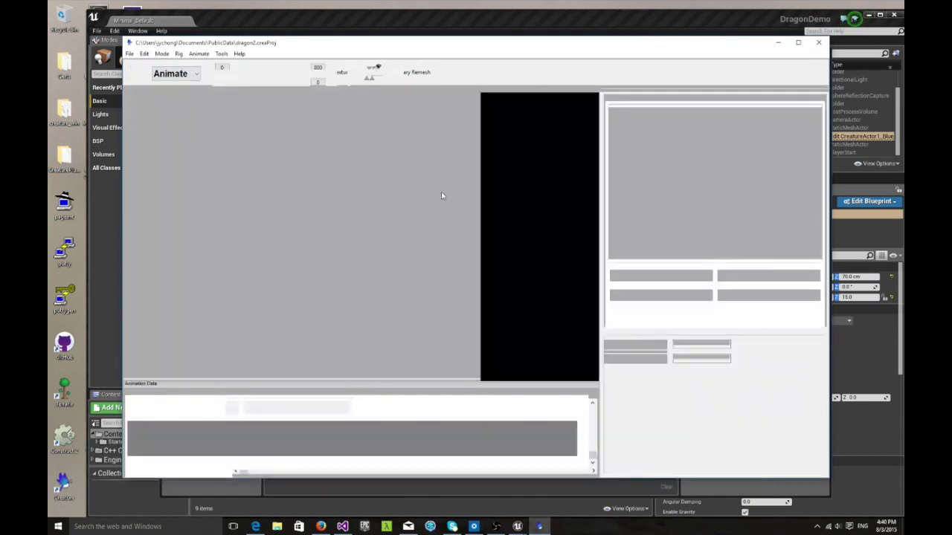
pyautogui.scroll(5, 475, 246)
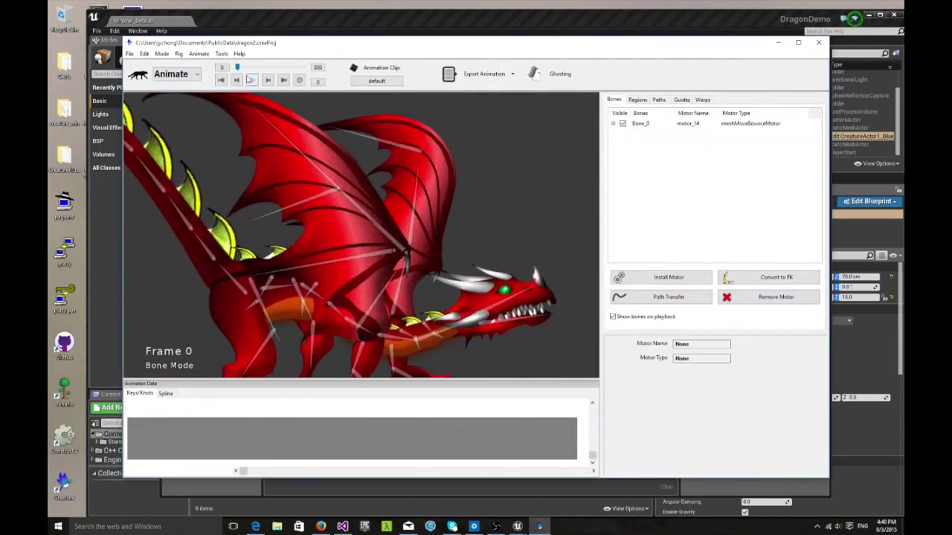
pyautogui.click(250, 80)
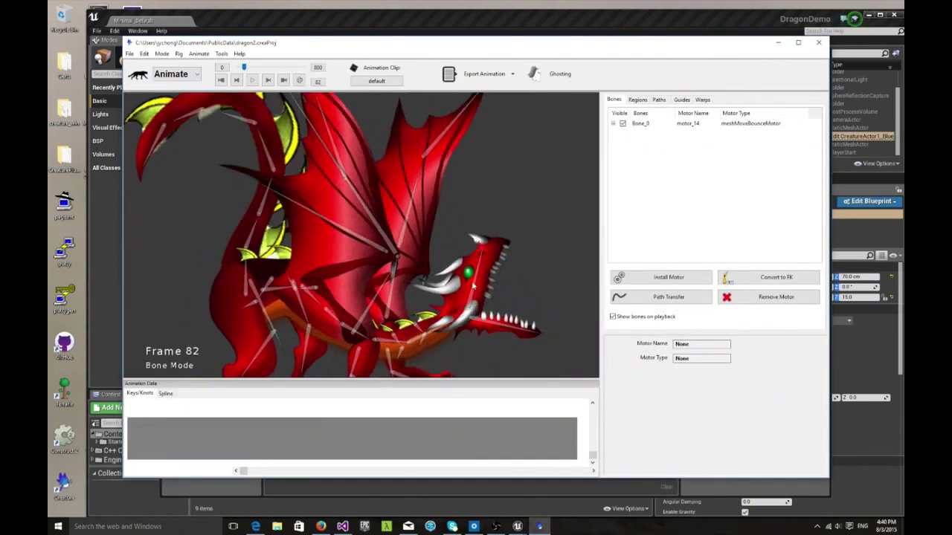
# Zoom in on the dragon's head and select Bone_5 at the base of the jaw
pyautogui.scroll(4, 468, 324)
pyautogui.click(524, 309)
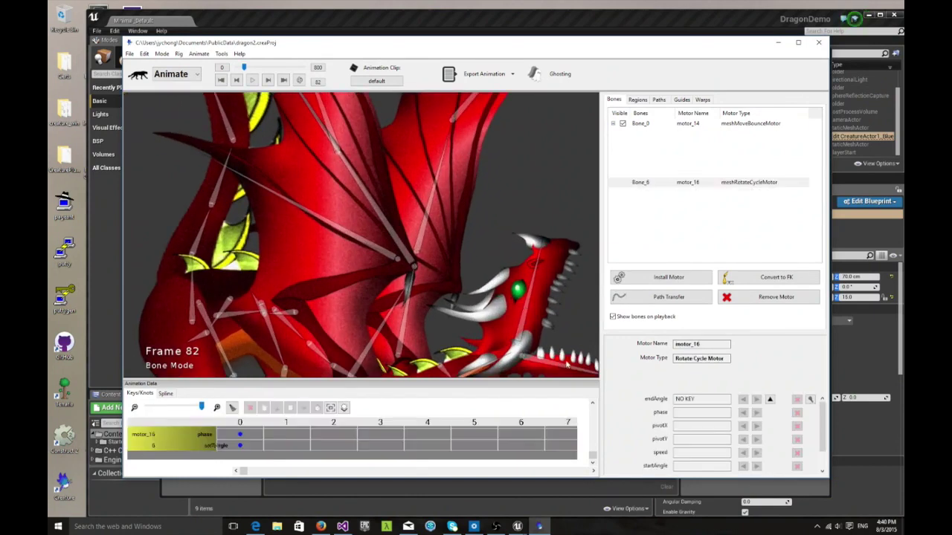
pyautogui.moveTo(559, 317); pyautogui.dragTo(564, 292, button='middle')
pyautogui.click(487, 353)
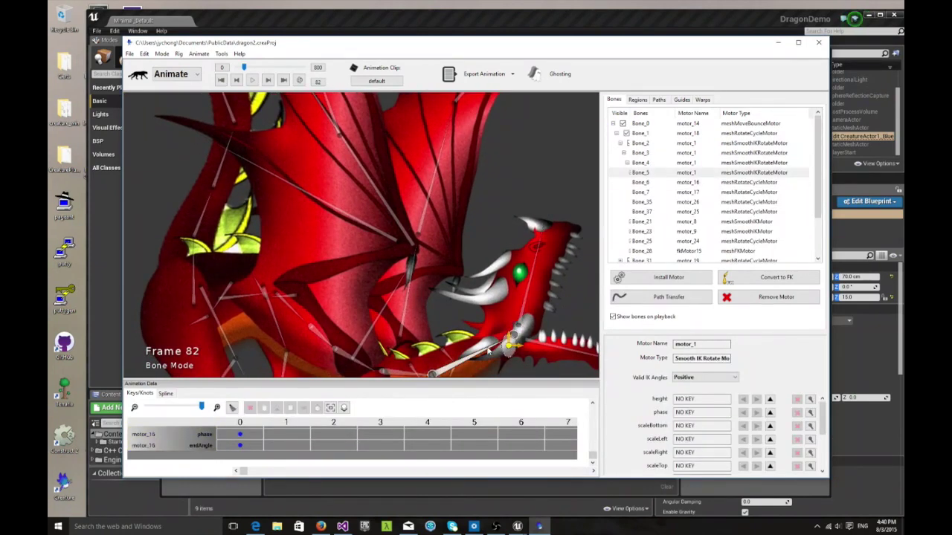
pyautogui.moveTo(548, 375); pyautogui.dragTo(318, 219, button='middle')
pyautogui.scroll(3, 552, 310)
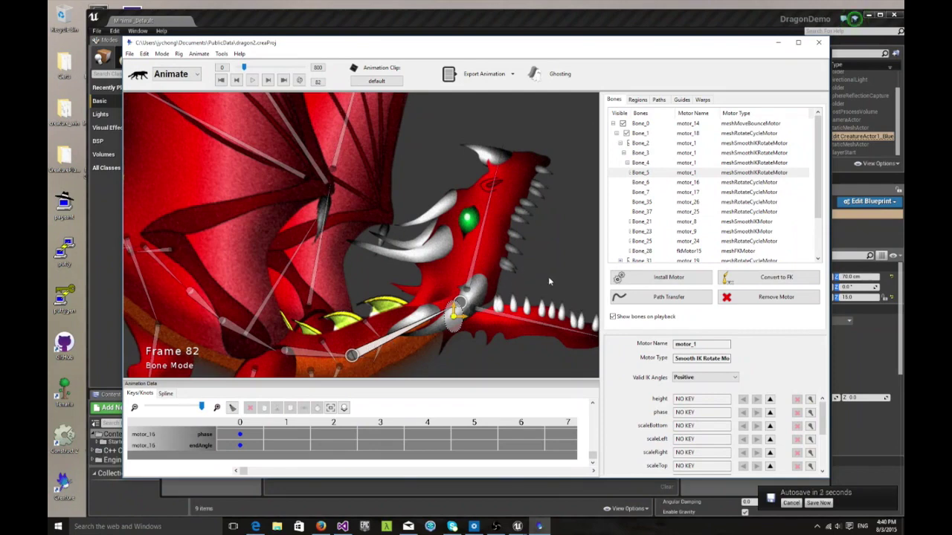
pyautogui.click(641, 172)
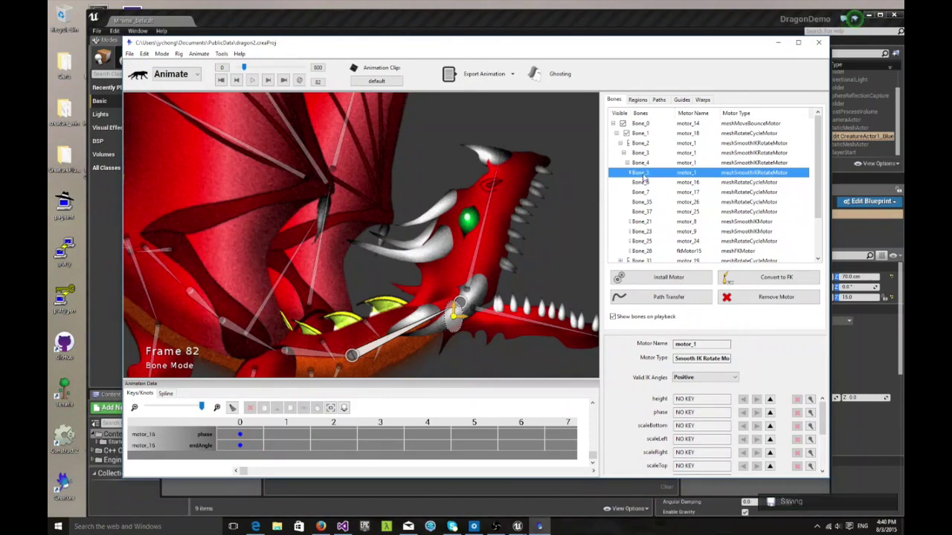
# Compare the Position Slide Factor of Unreal's Get Blue Print Bone Xform node with the selected Bone_5 in Creature
pyautogui.click(582, 34)
pyautogui.moveTo(378, 199); pyautogui.dragTo(394, 205, button='right')
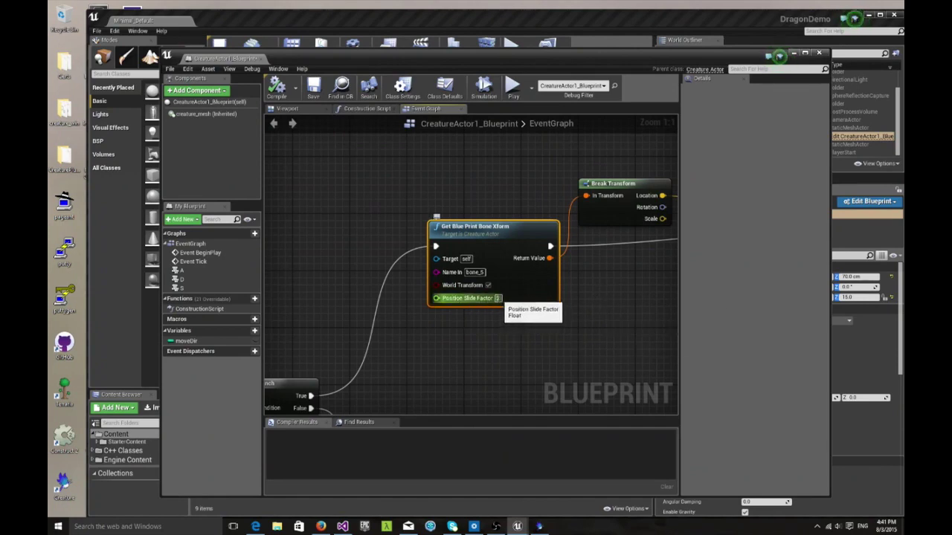
pyautogui.click(540, 528)
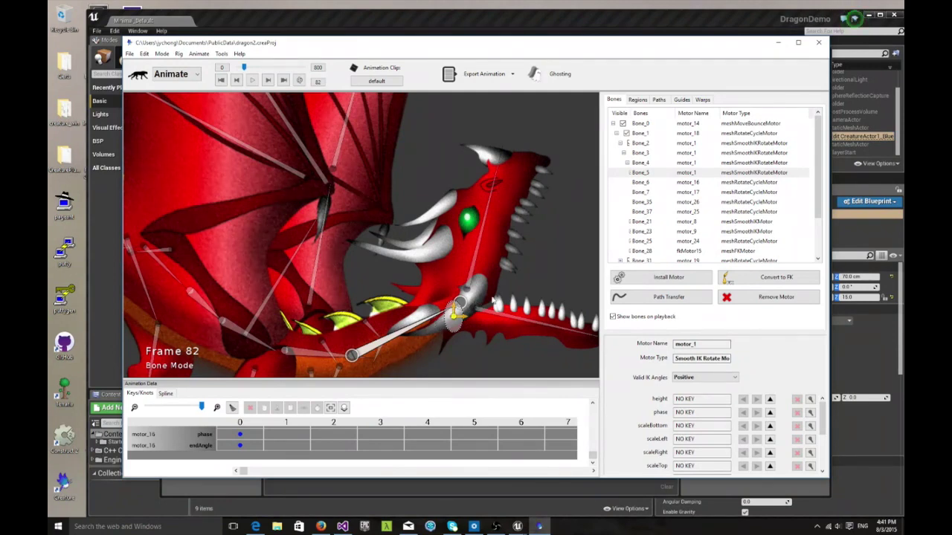
pyautogui.scroll(-2, 542, 258)
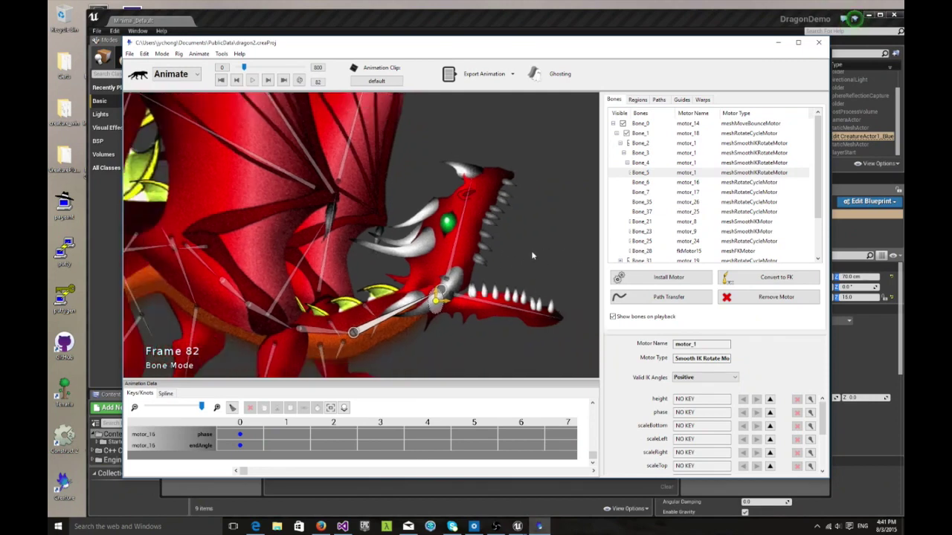
pyautogui.moveTo(542, 259); pyautogui.dragTo(537, 261, button='middle')
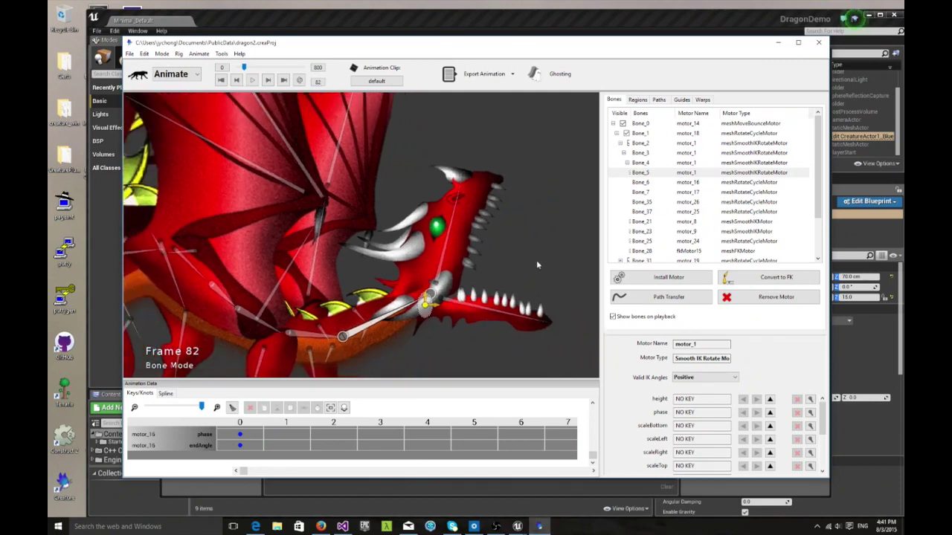
# Return to Unreal's event graph, shift the first Break Transform node slightly, and select the Spawn Emitter at Location node it feeds
pyautogui.click(668, 31)
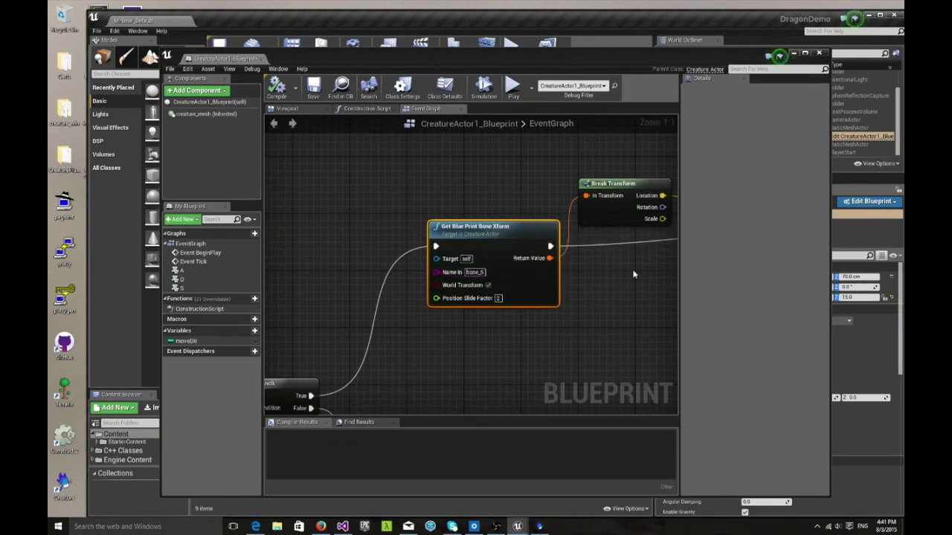
pyautogui.moveTo(632, 271); pyautogui.dragTo(418, 327, button='right')
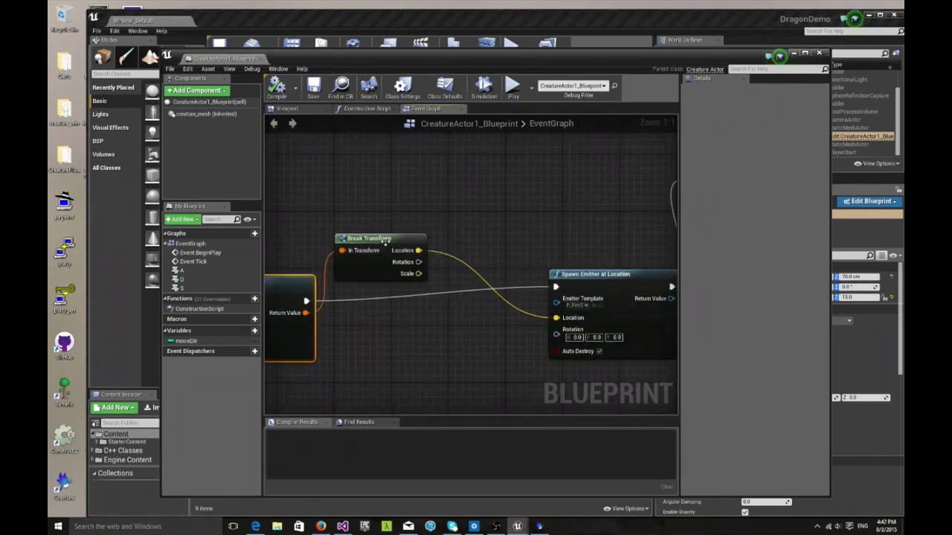
pyautogui.moveTo(384, 236); pyautogui.dragTo(400, 228)
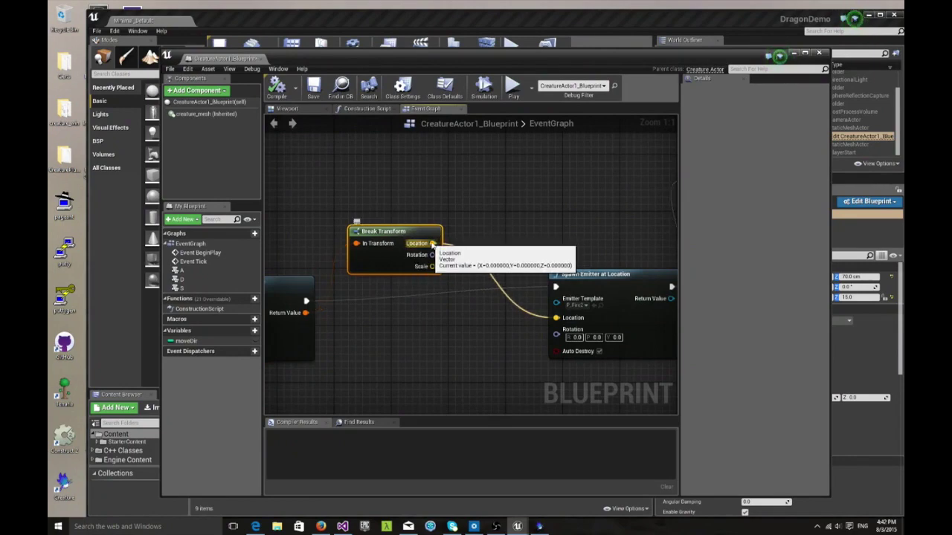
pyautogui.moveTo(547, 223); pyautogui.dragTo(420, 213, button='right')
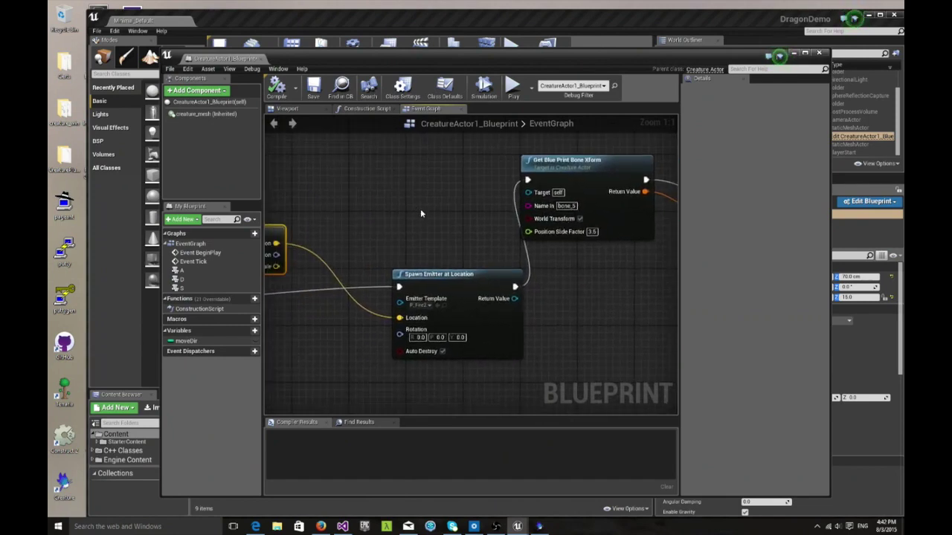
pyautogui.click(449, 274)
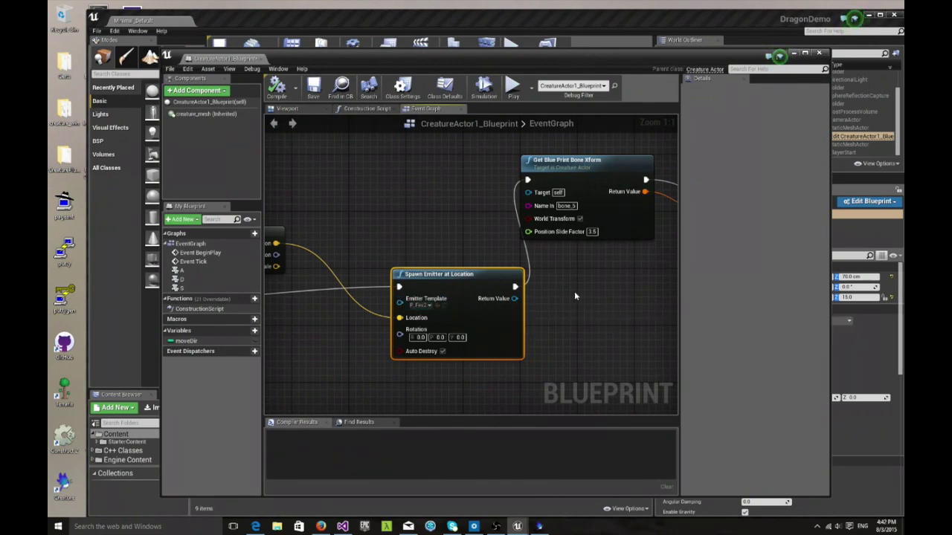
# Shift the second Get Blue Print Bone Xform node slightly and check its bone position on the dragon in Creature
pyautogui.moveTo(574, 291); pyautogui.dragTo(469, 342, button='right')
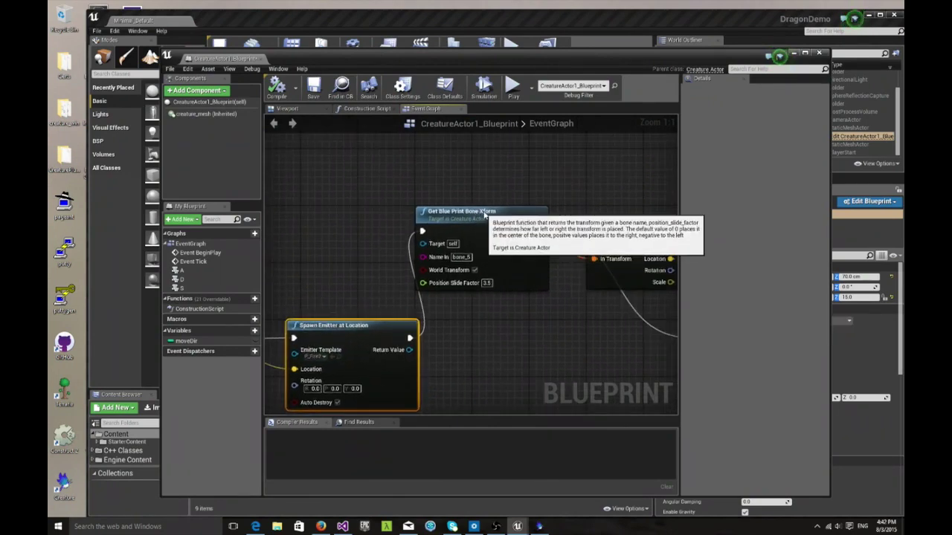
pyautogui.moveTo(477, 215); pyautogui.dragTo(489, 208)
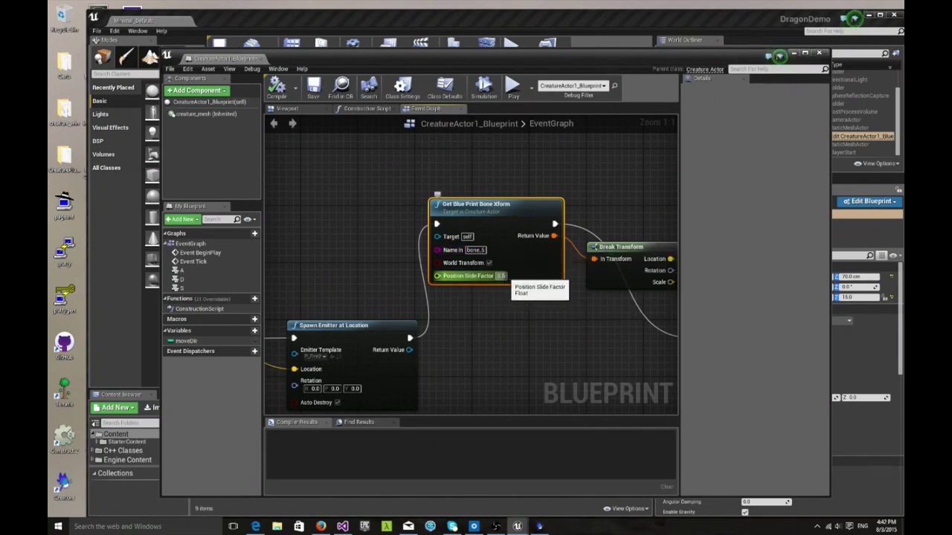
pyautogui.click(536, 526)
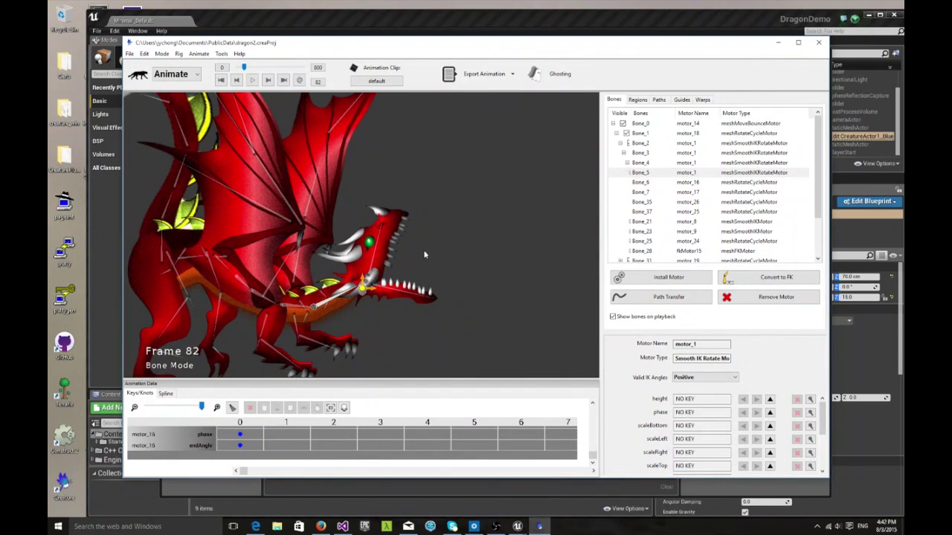
pyautogui.click(678, 25)
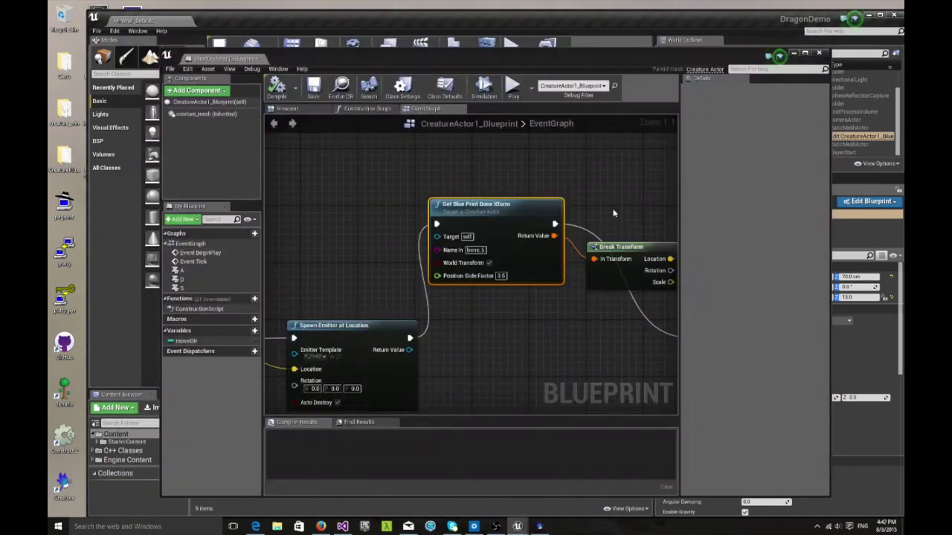
# Follow the second Break Transform to its Spawn Emitter at Location node and shift that emitter node slightly further away
pyautogui.moveTo(617, 193); pyautogui.dragTo(481, 206, button='right')
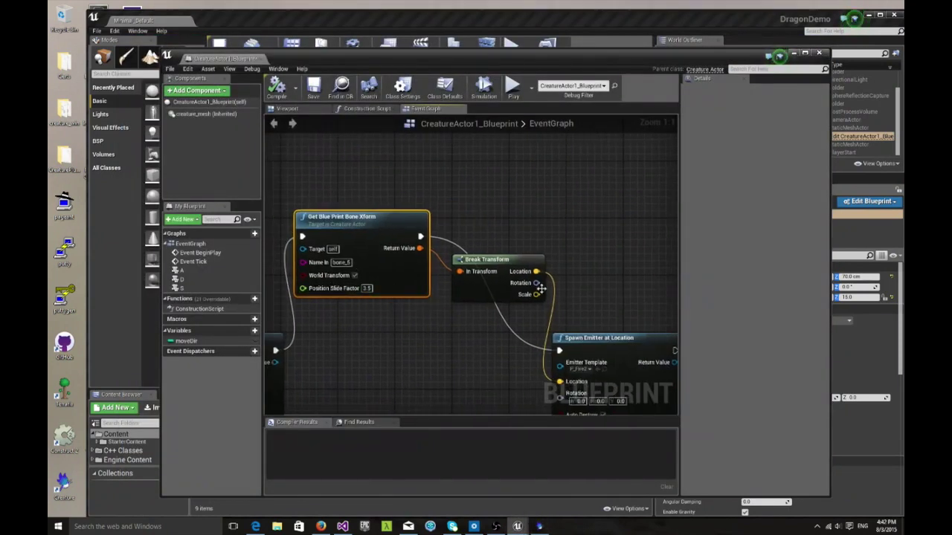
pyautogui.moveTo(508, 254); pyautogui.dragTo(434, 212, button='right')
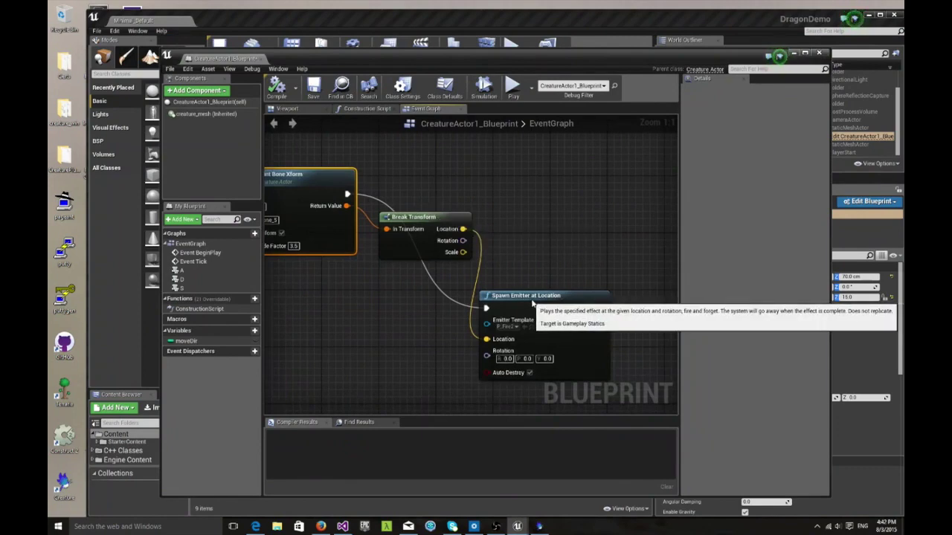
pyautogui.moveTo(491, 296); pyautogui.dragTo(510, 296)
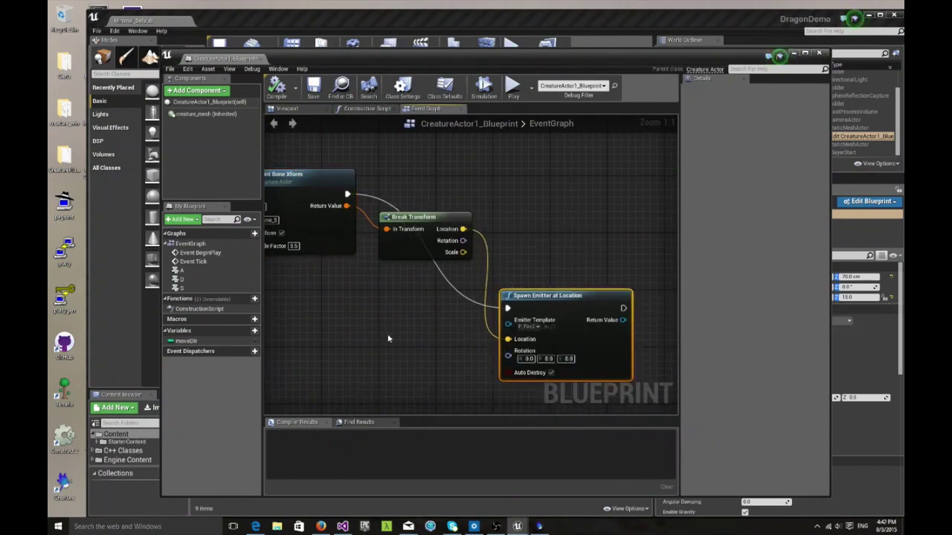
# Move the blueprint window clear of the level viewport and start playing the dragon level
pyautogui.moveTo(501, 55); pyautogui.dragTo(657, 346)
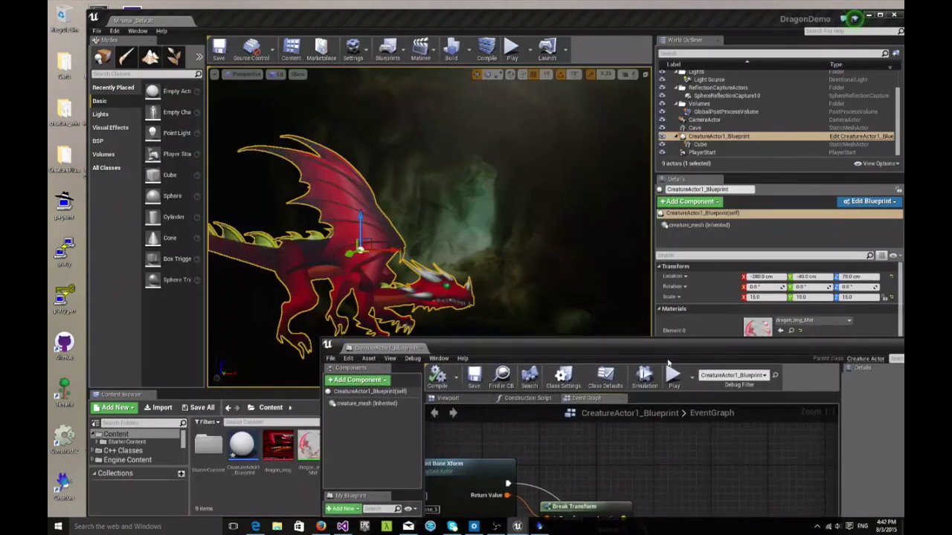
pyautogui.click(673, 375)
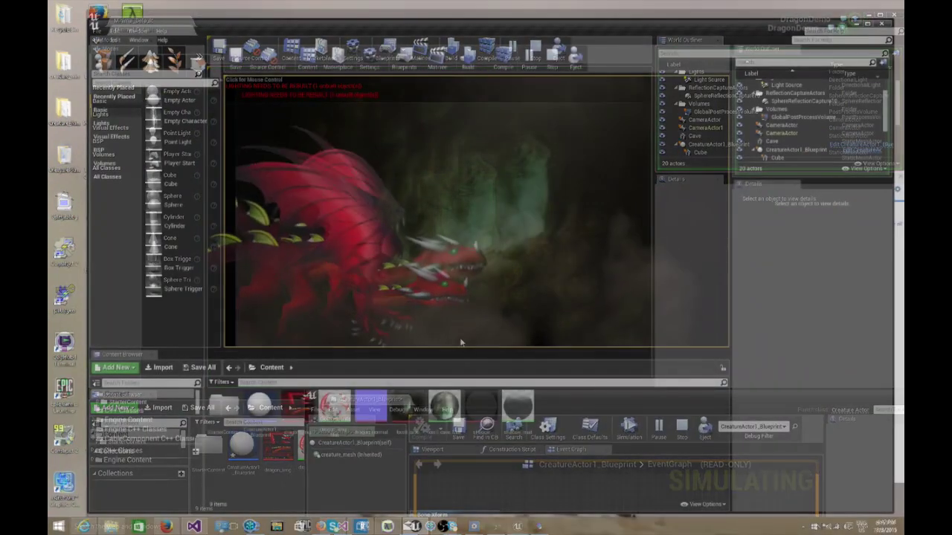